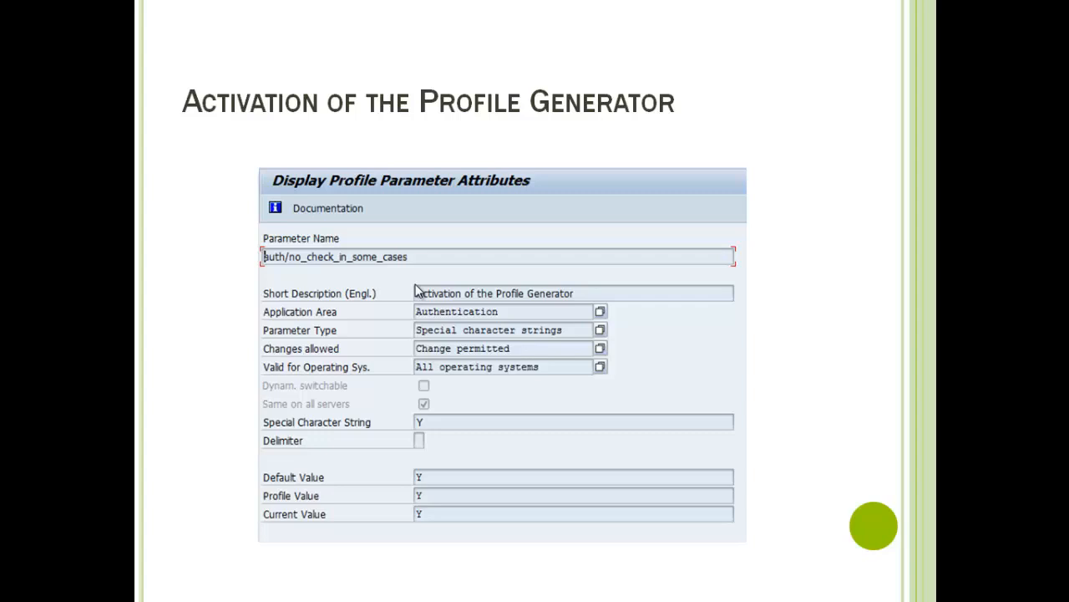
# Switch from the slide show to SAP Easy Access and start transaction rz11.
pyautogui.hotkey('alt', 'Tab')
pyautogui.hotkey('alt', 'Tab')
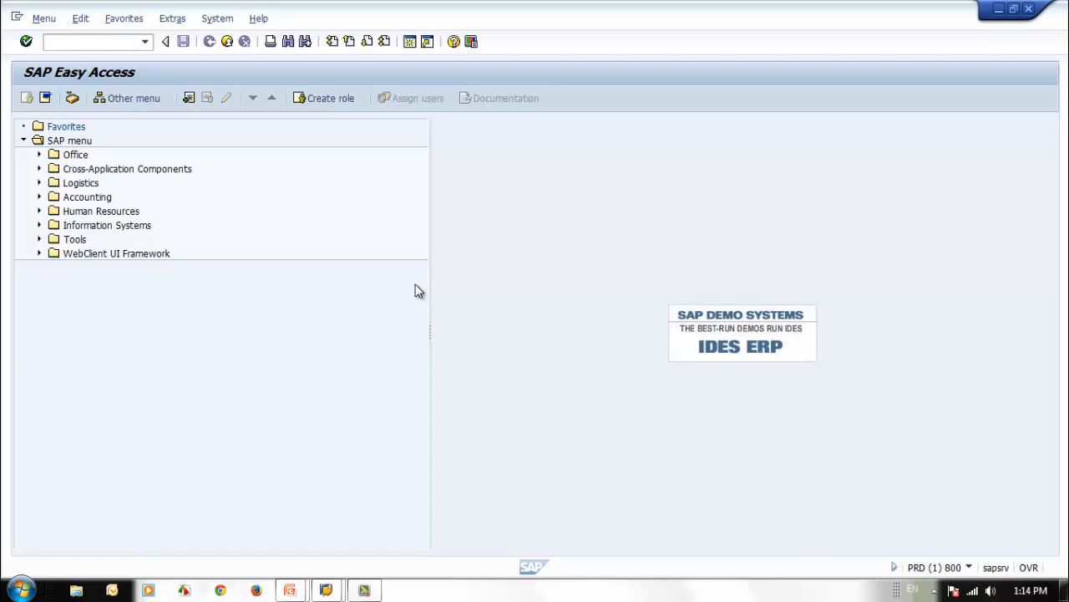
pyautogui.write('rz11')
pyautogui.press('Return')
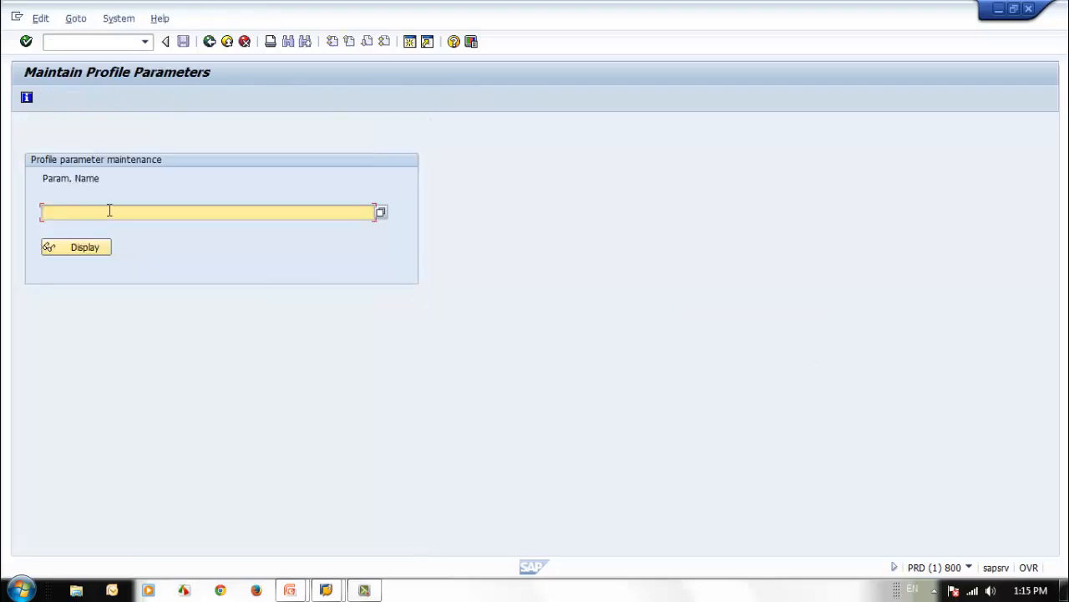
# Look up profile parameters matching auth/* and display the attributes of auth/no_check_in_some_cases.
pyautogui.write('auth/')
pyautogui.write('*')
pyautogui.click(70, 249)
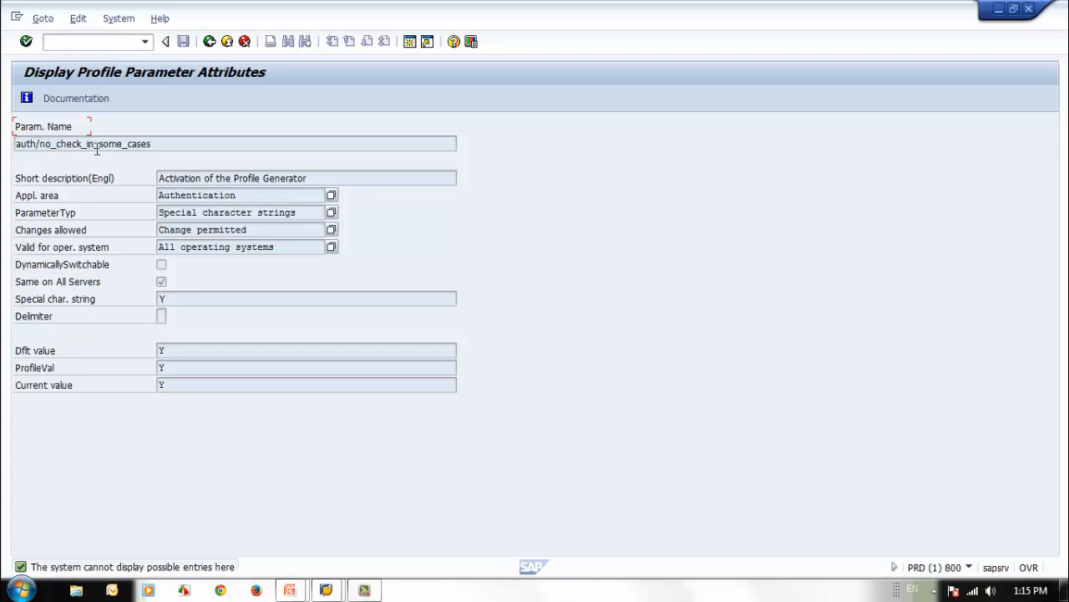
pyautogui.click(194, 146)
# Read through the documentation of parameter auth/no_check_in_some_cases beside its attributes, and close it.
pyautogui.click(71, 101)
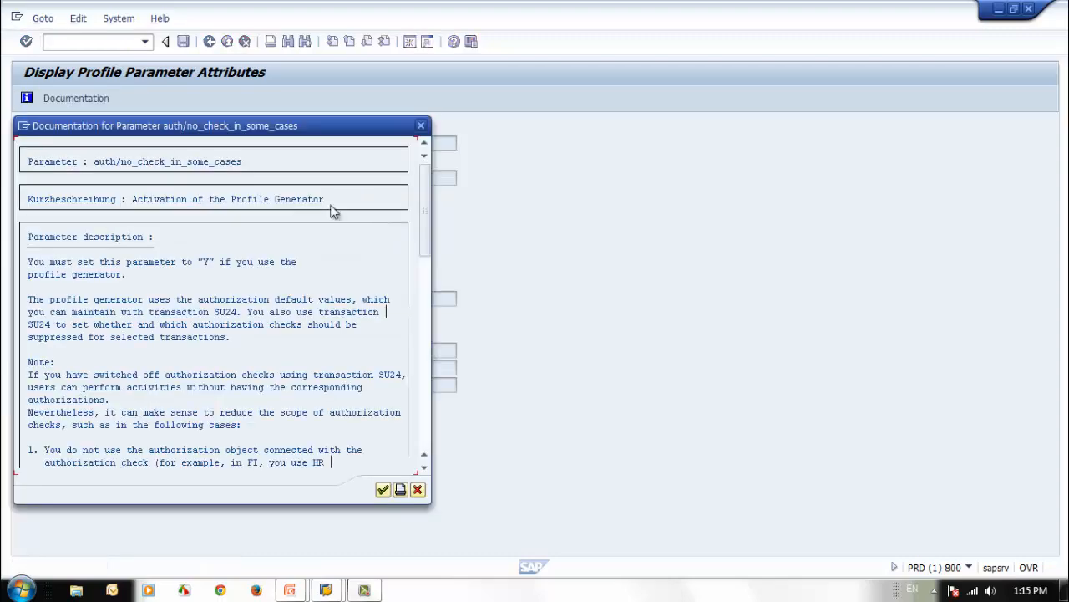
pyautogui.moveTo(172, 126); pyautogui.dragTo(542, 127)
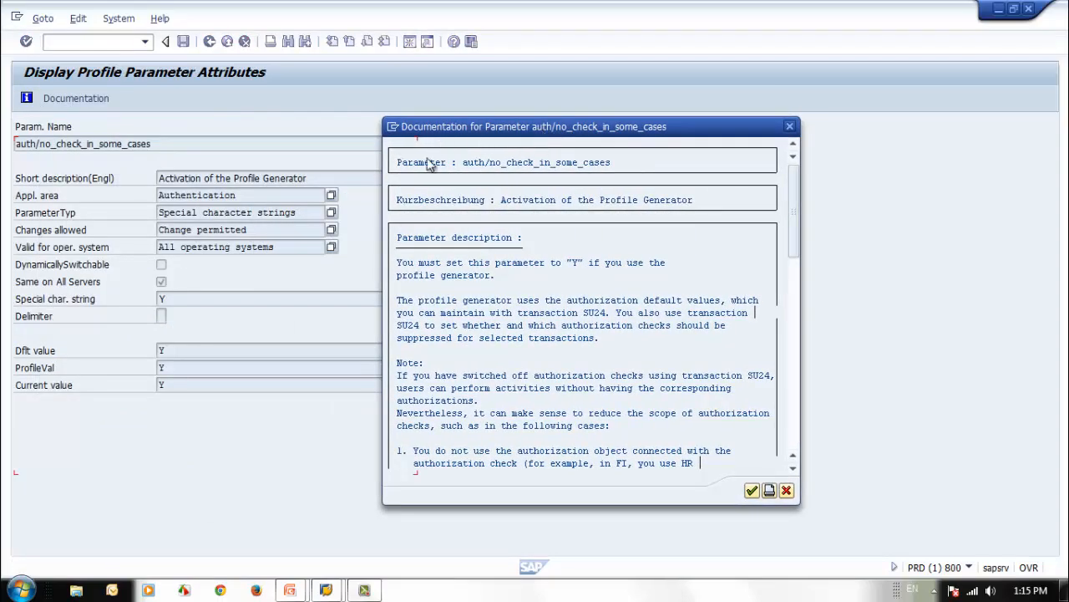
pyautogui.click(459, 275)
pyautogui.scroll(-1, 447, 427)
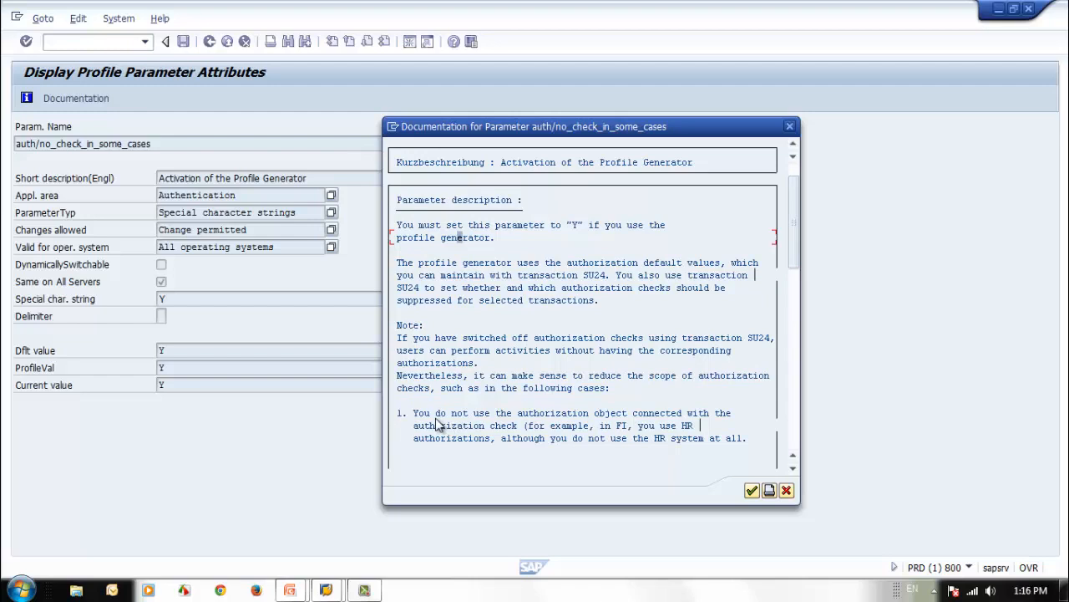
pyautogui.scroll(-1, 444, 427)
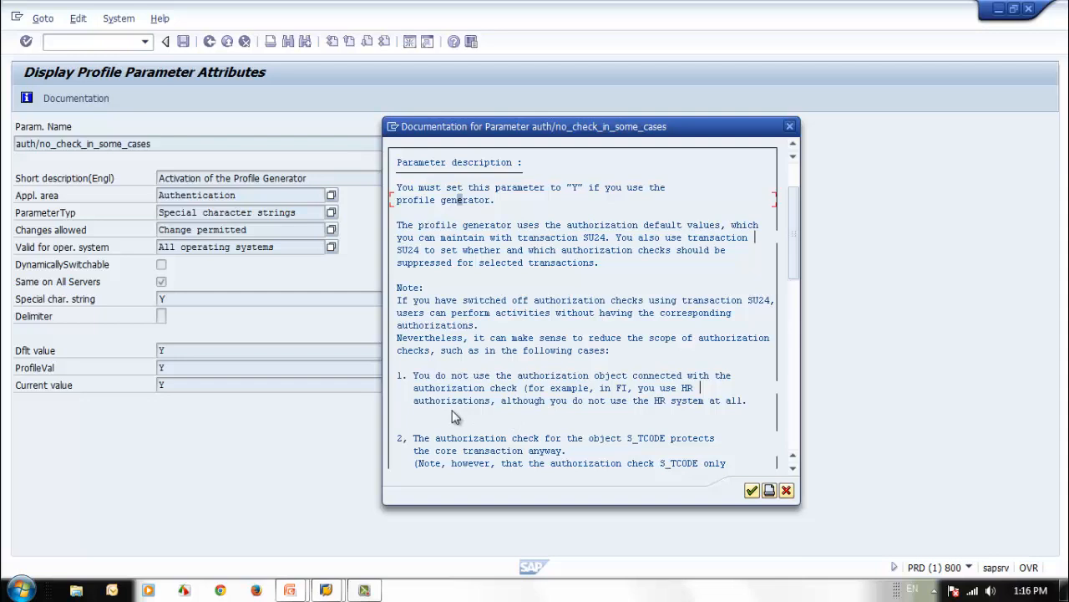
pyautogui.scroll(-1, 457, 416)
pyautogui.scroll(-5, 456, 416)
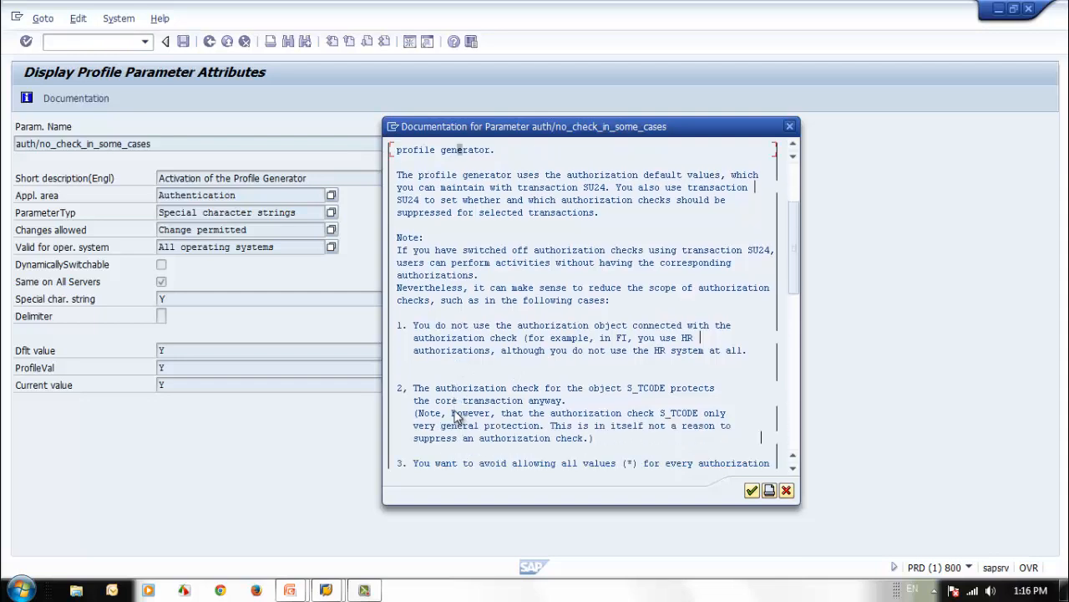
pyautogui.scroll(1, 456, 416)
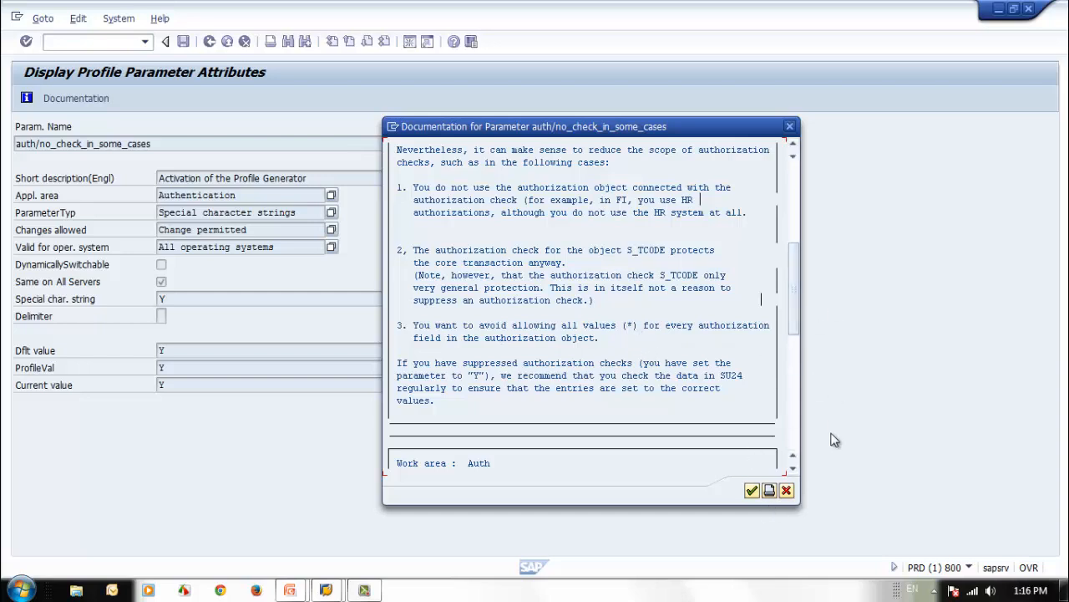
pyautogui.click(790, 397)
pyautogui.moveTo(789, 396); pyautogui.dragTo(790, 167)
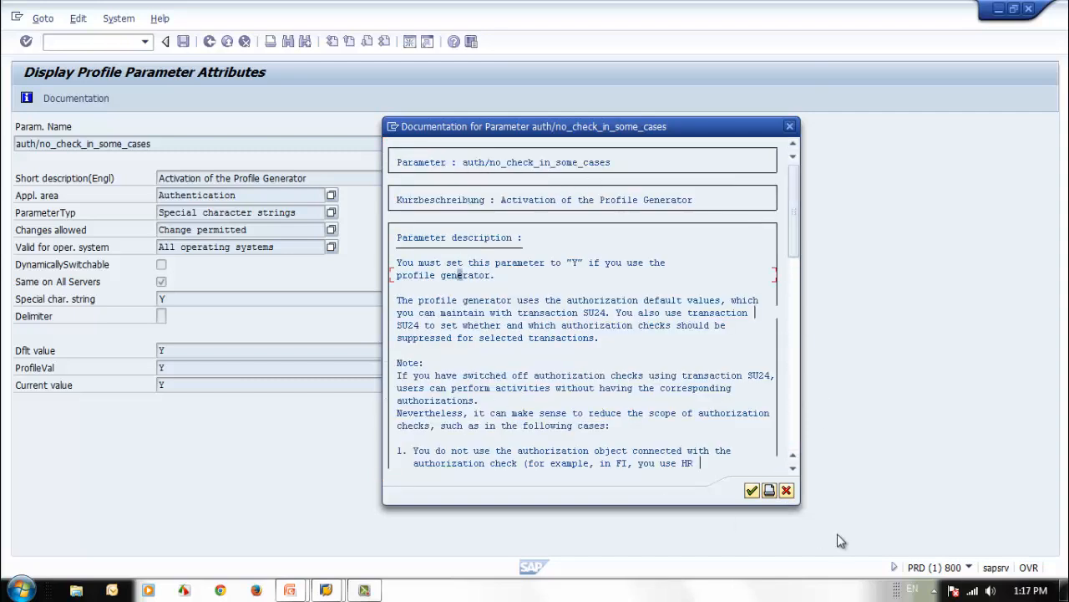
pyautogui.click(787, 492)
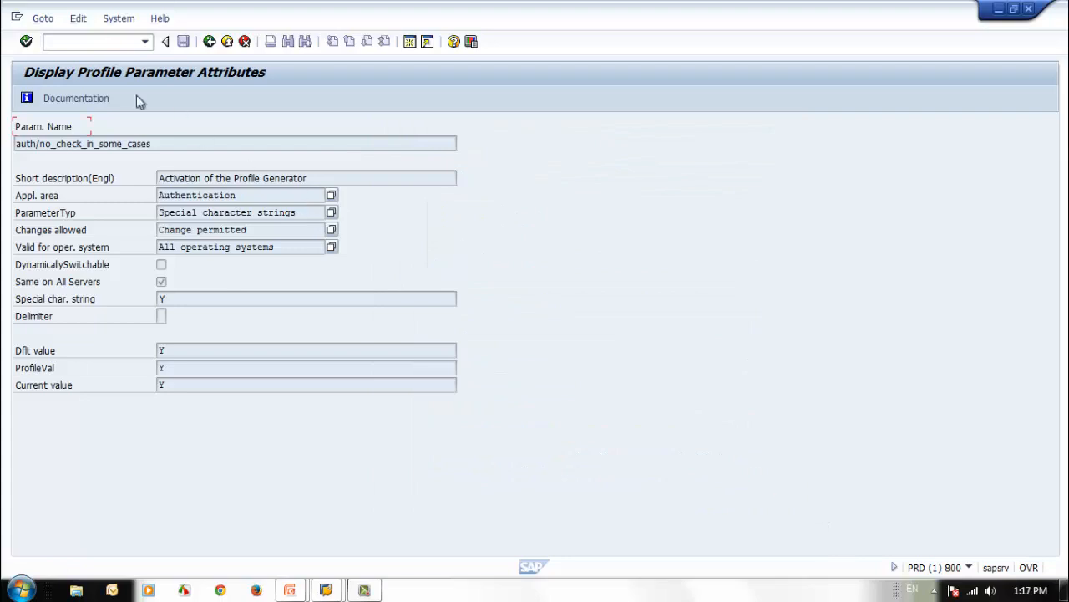
# Leave the profile parameter display and return to the SAP Easy Access screen.
pyautogui.click(209, 42)
pyautogui.click(146, 46)
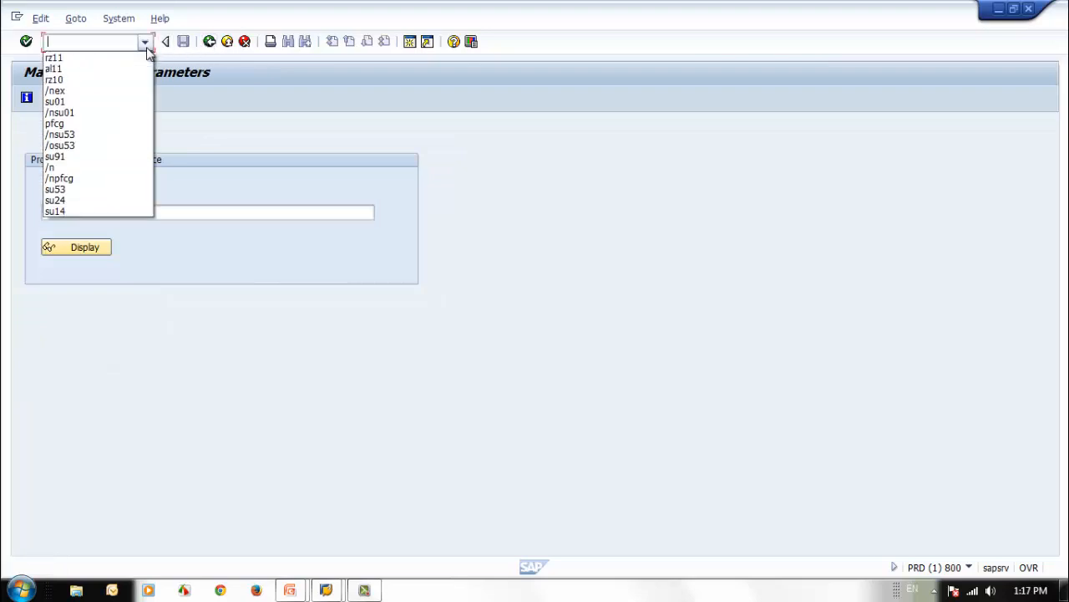
pyautogui.click(99, 60)
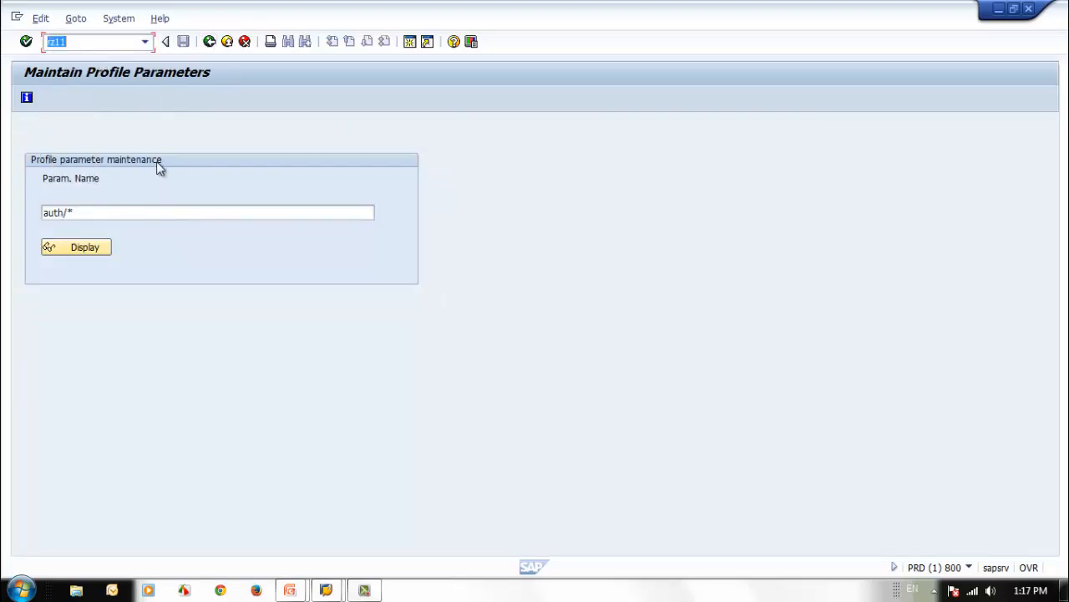
pyautogui.click(84, 216)
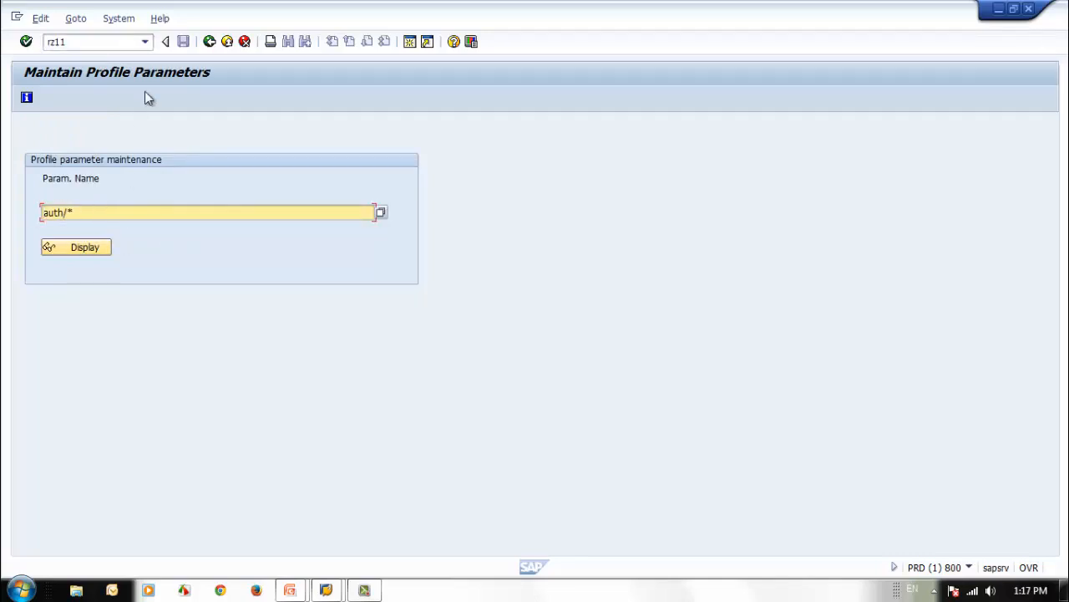
pyautogui.click(208, 41)
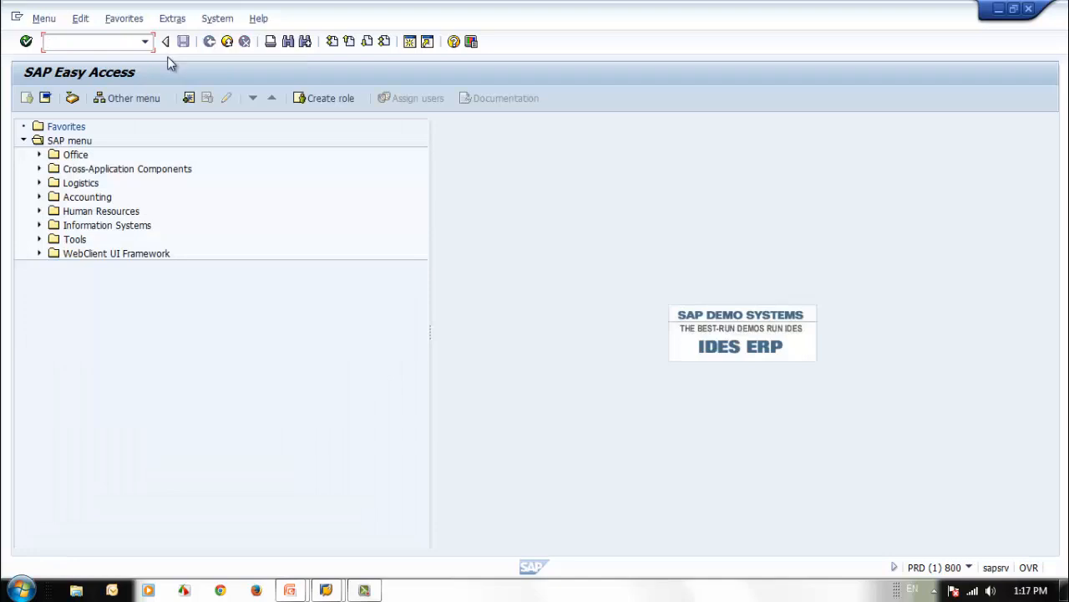
# Start transaction rz10, view the list of available profiles with their types, and return to SAP Easy Access.
pyautogui.write('rz10')
pyautogui.press('Return')
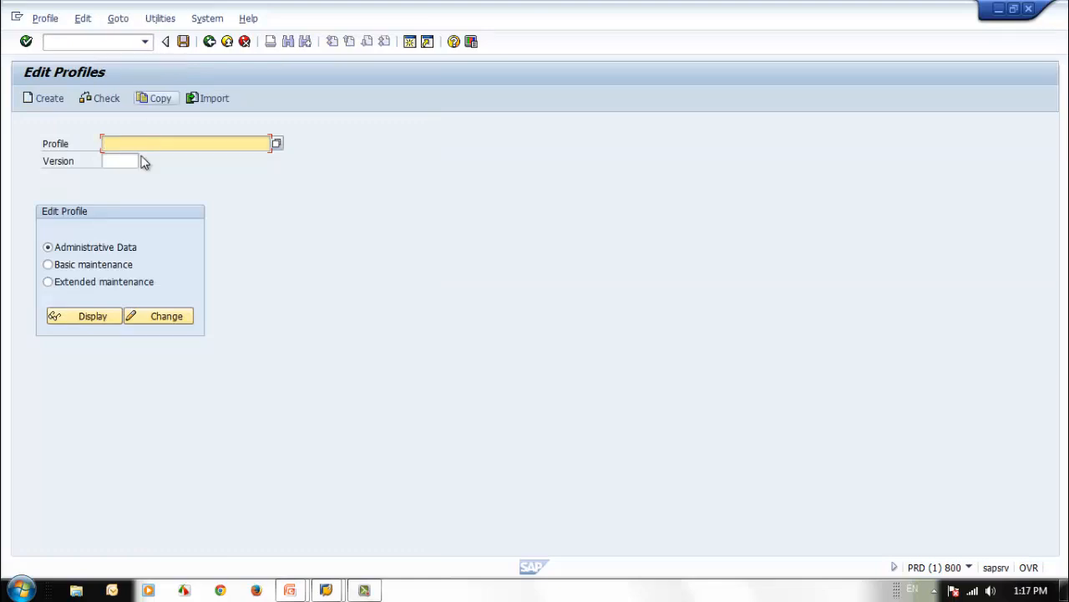
pyautogui.click(276, 145)
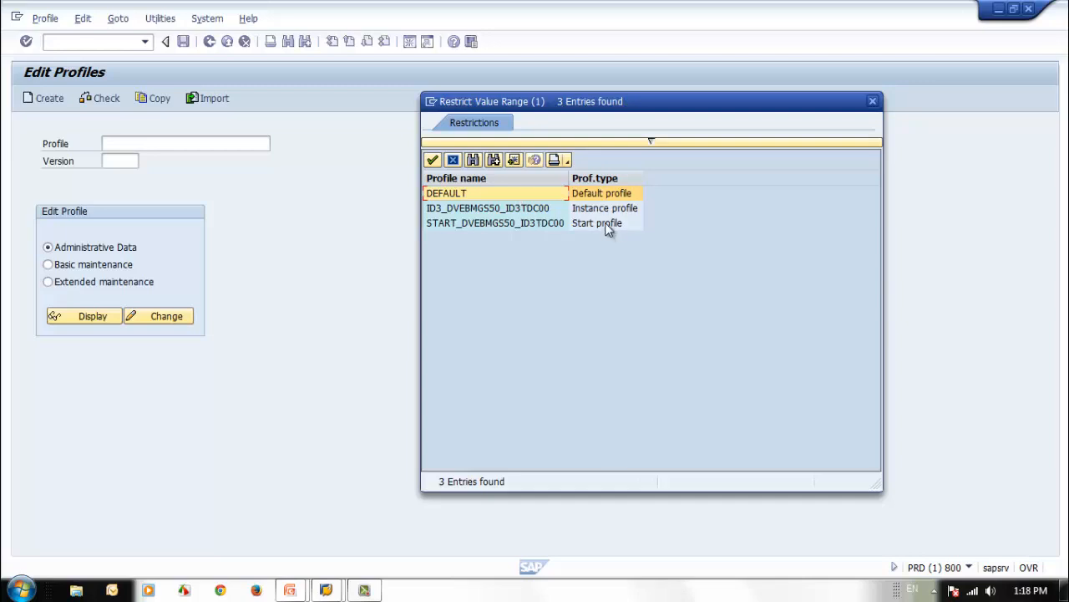
pyautogui.click(873, 103)
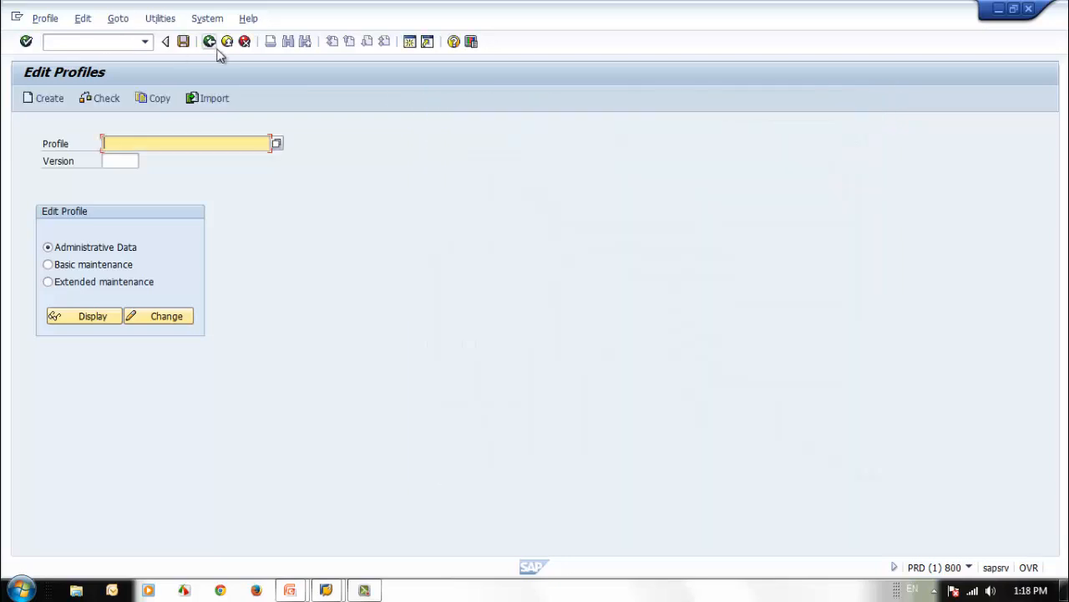
pyautogui.click(210, 42)
# Switch to the running PowerPoint slide show and advance to the PFCG Default Values slide.
pyautogui.moveTo(290, 589)
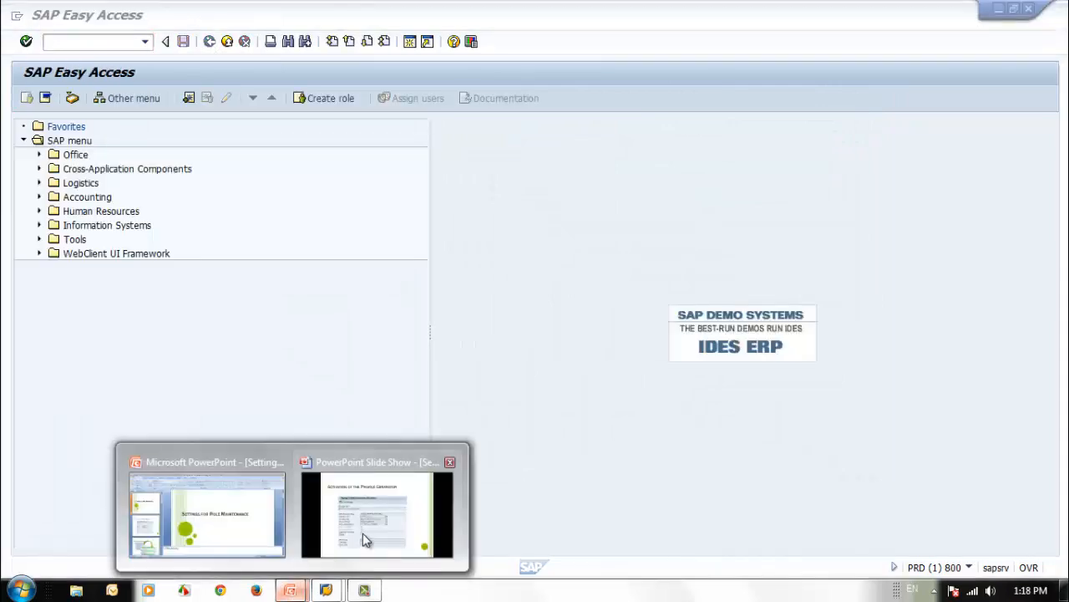
pyautogui.click(363, 533)
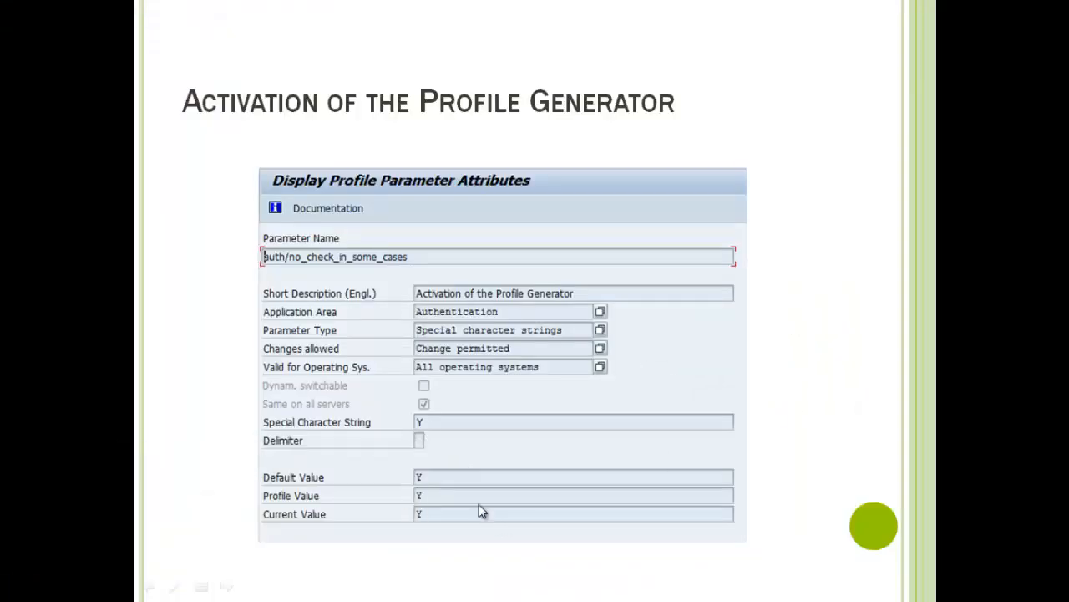
pyautogui.click(798, 407)
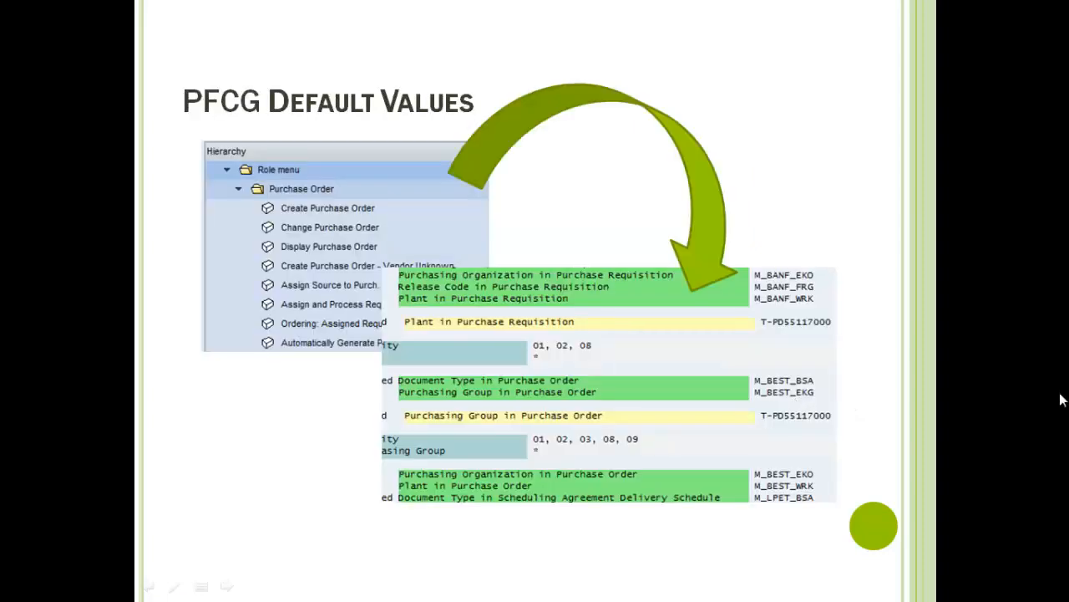
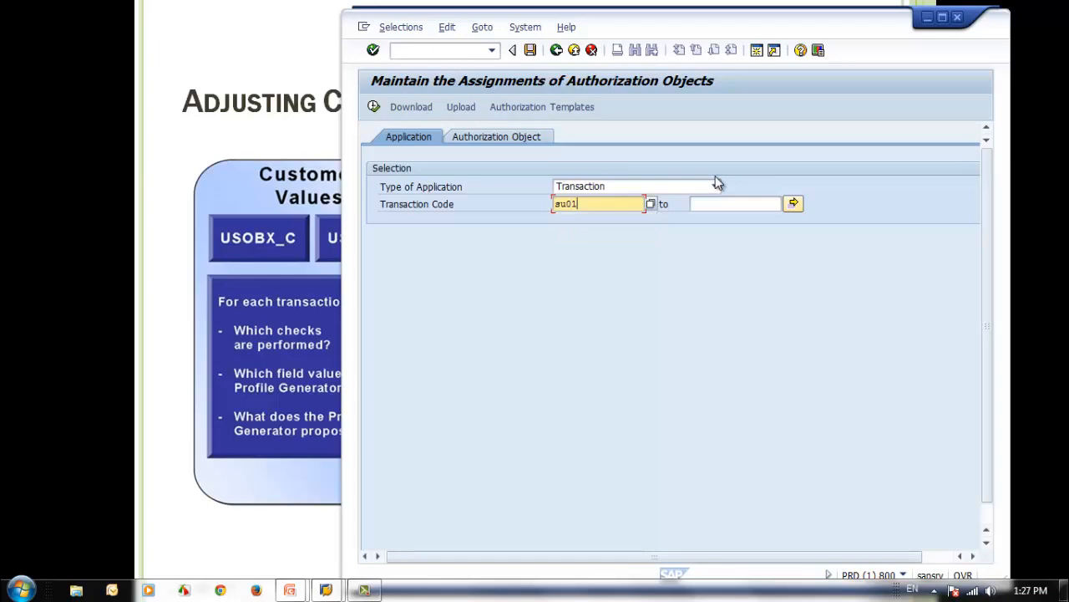
# Display the authorization object assignments for transaction su01 and enlarge the window to show the Check Ind. and Proposal columns.
pyautogui.click(374, 107)
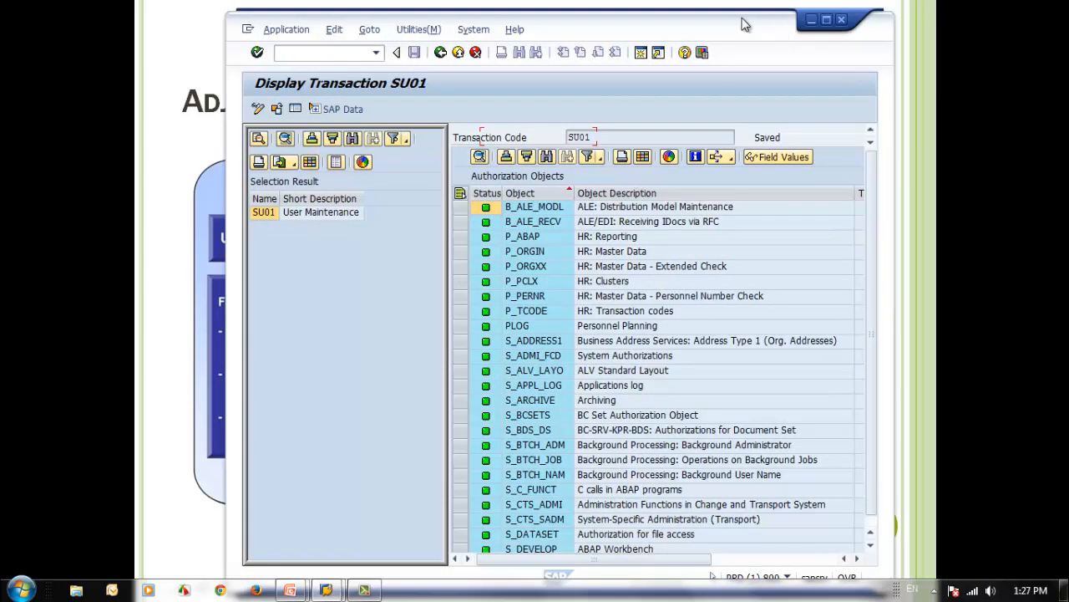
pyautogui.moveTo(697, 25); pyautogui.dragTo(671, 12)
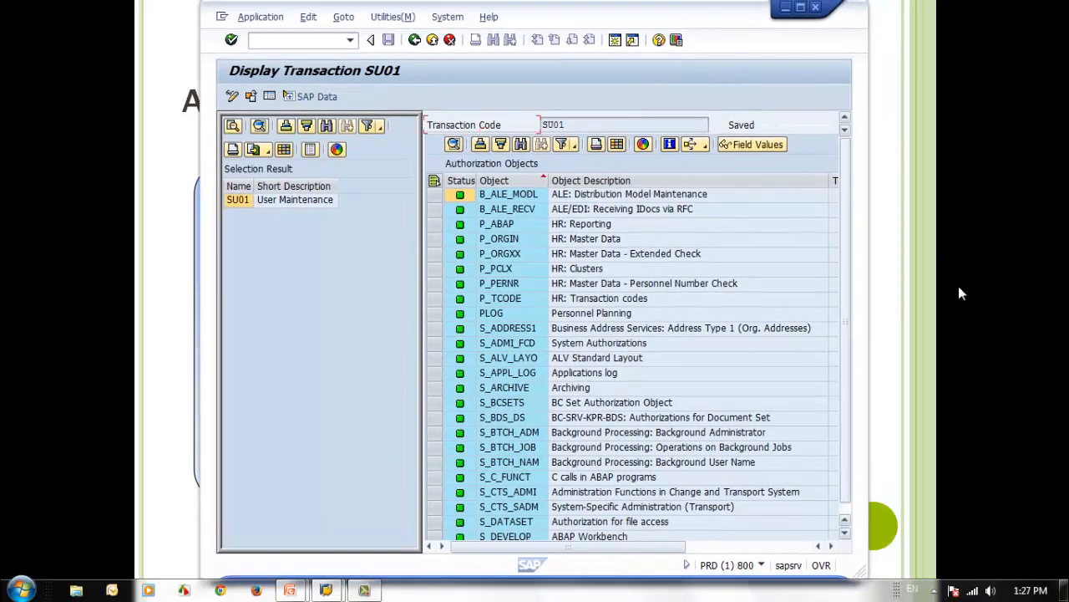
pyautogui.moveTo(873, 315); pyautogui.dragTo(1043, 326)
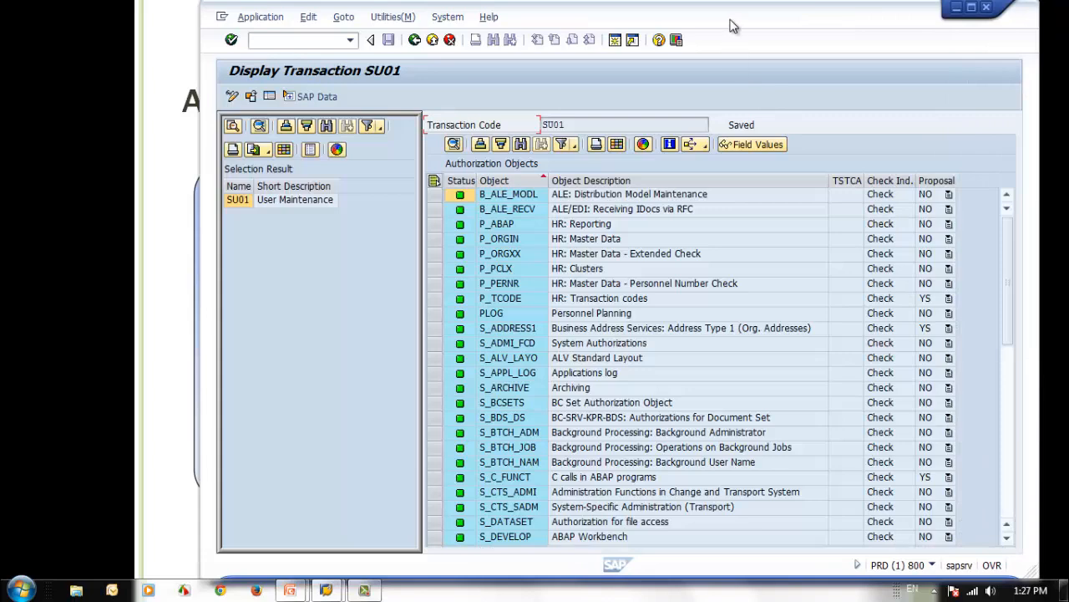
pyautogui.moveTo(731, 18); pyautogui.dragTo(721, 26)
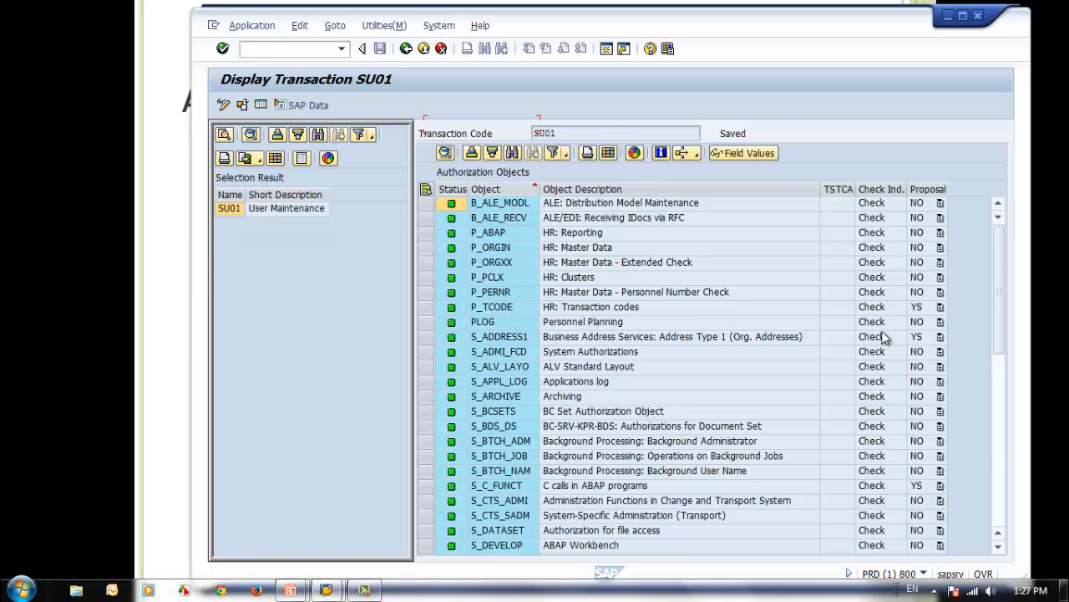
# Examine the proposal options for PLOG and the check indicators and proposals of the S_USER authorization objects.
pyautogui.click(940, 322)
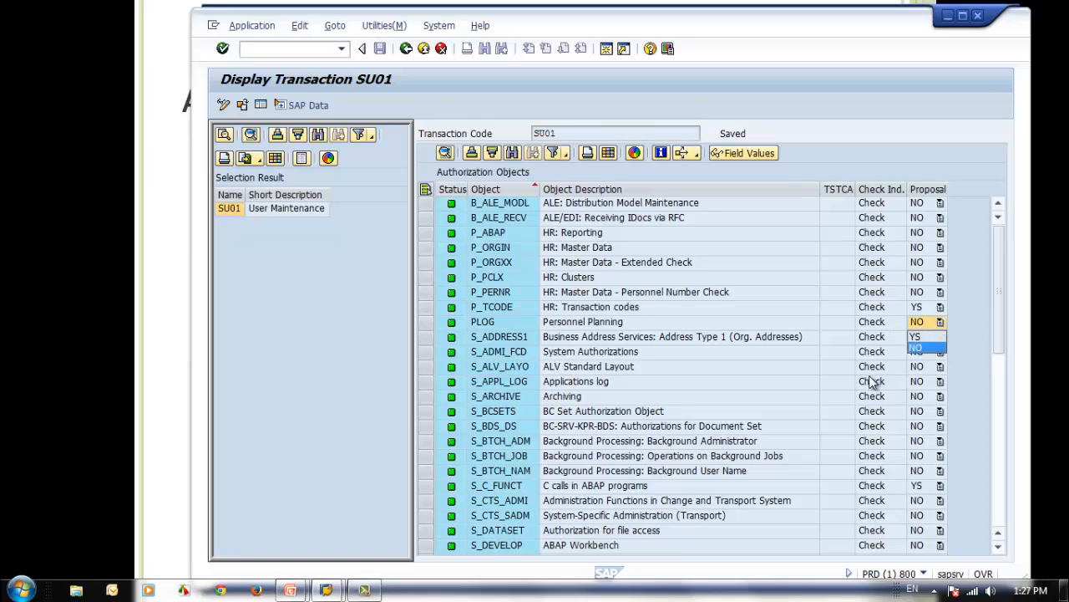
pyautogui.click(870, 382)
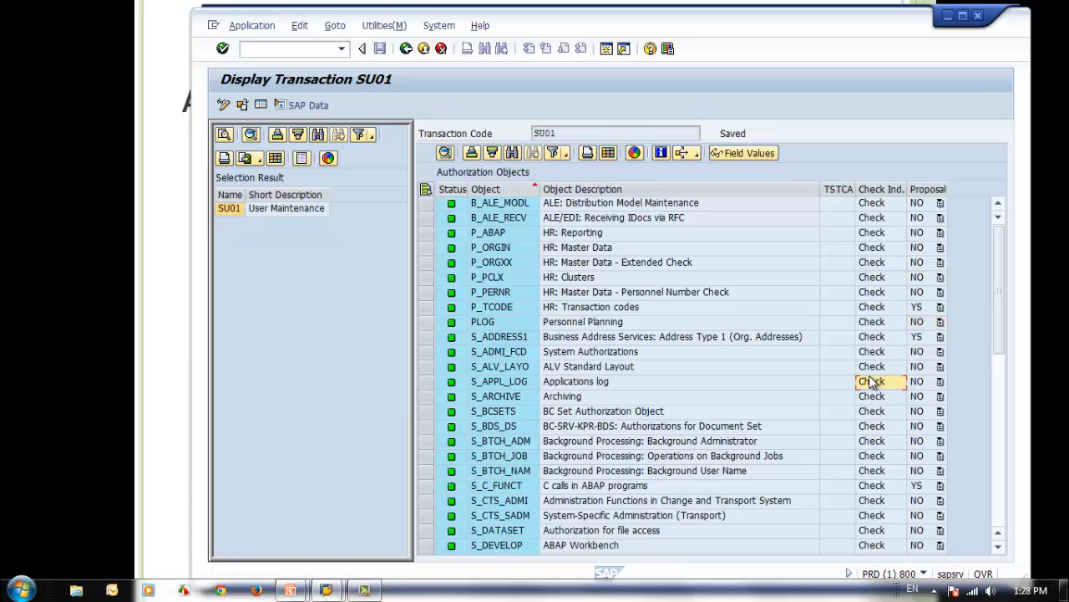
pyautogui.scroll(-9, 871, 381)
pyautogui.scroll(-2, 874, 380)
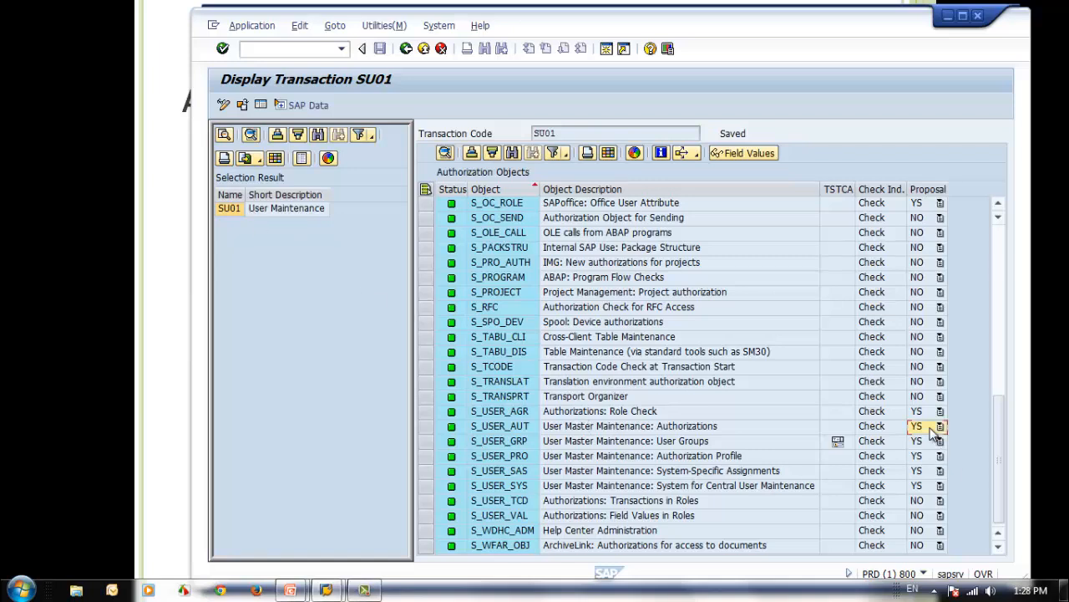
pyautogui.click(883, 432)
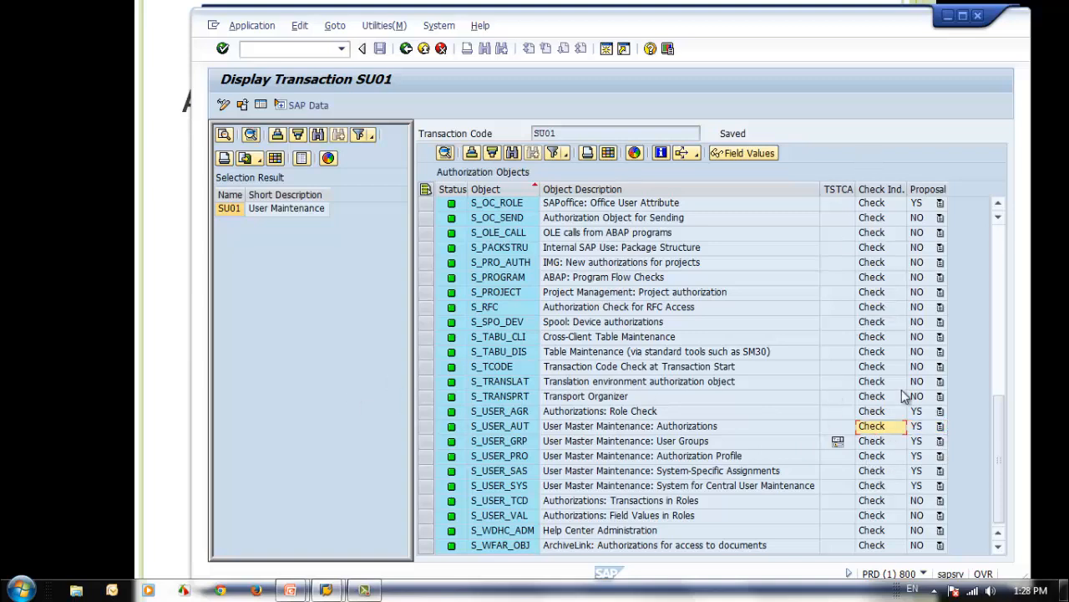
pyautogui.click(478, 426)
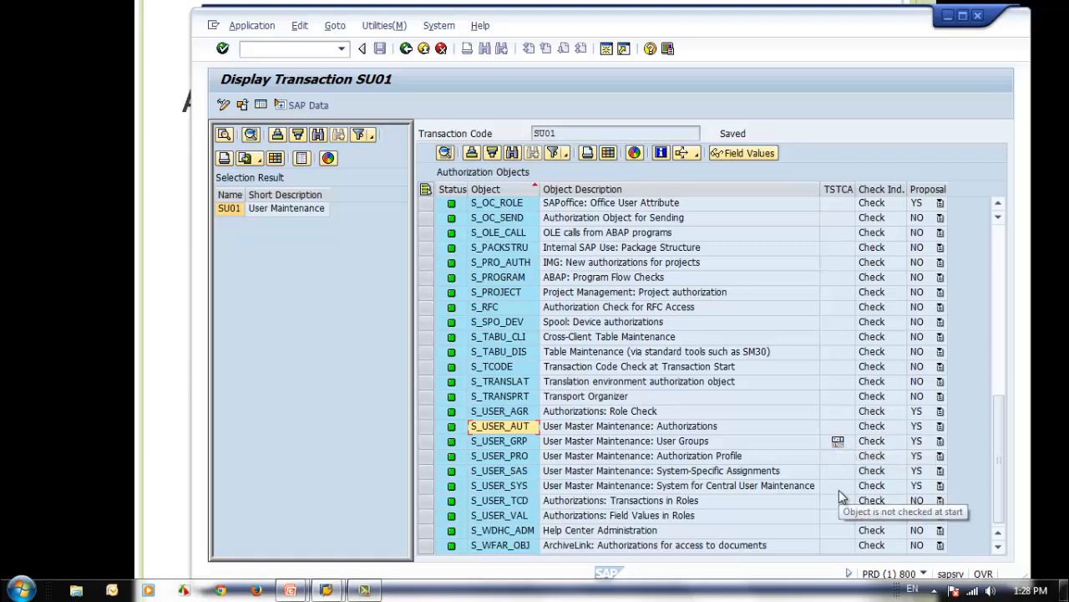
# Display the default authorization values of S_USER_GRP and adjust the layout to show more objects and the full Proposal Status heading.
pyautogui.click(839, 442)
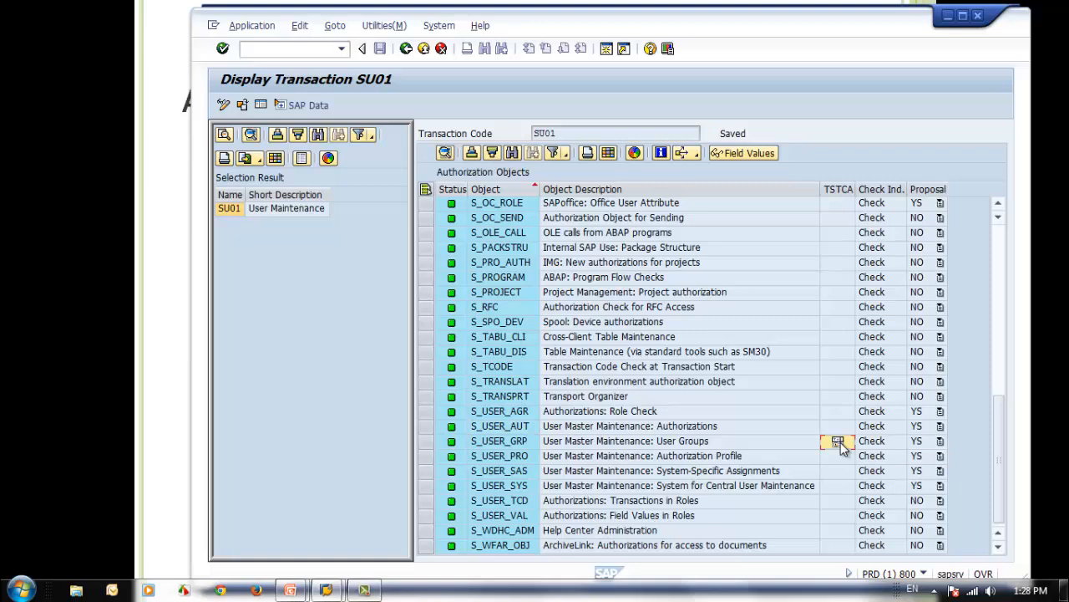
pyautogui.doubleClick(839, 442)
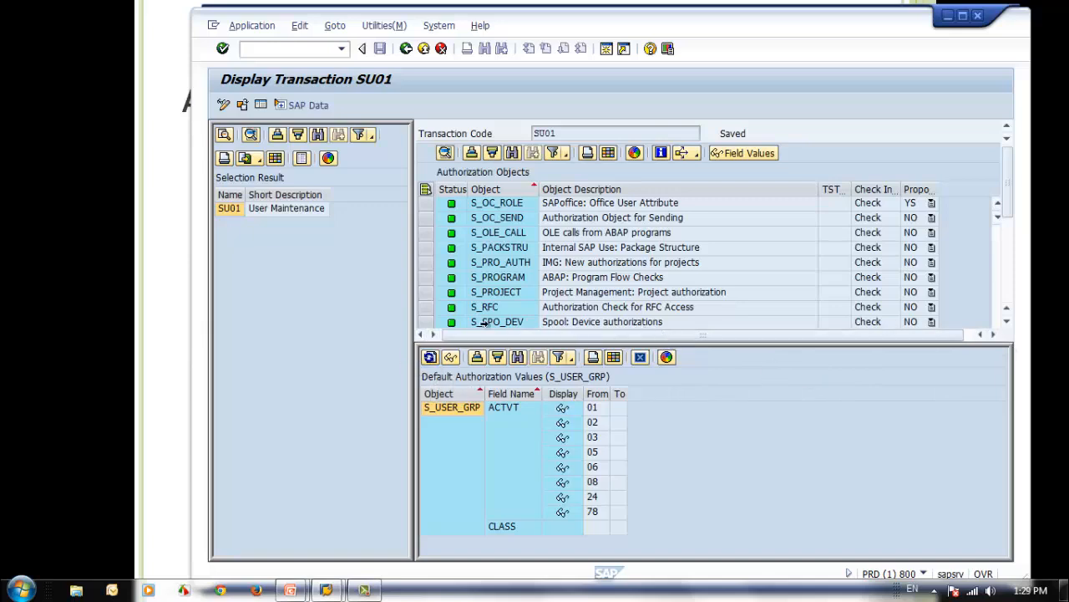
pyautogui.moveTo(514, 341); pyautogui.dragTo(513, 506)
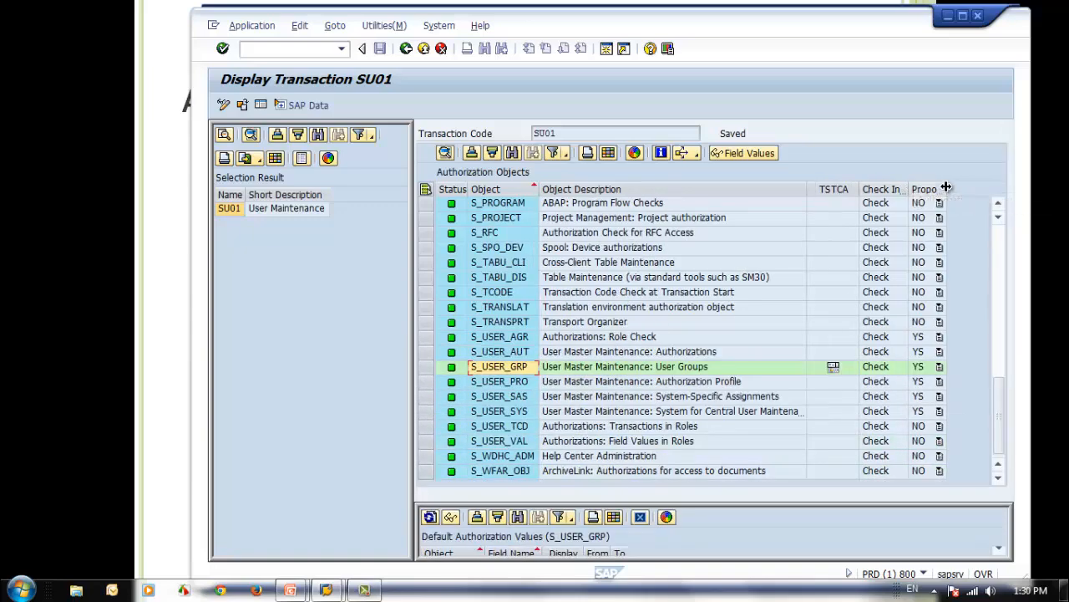
pyautogui.moveTo(948, 188); pyautogui.dragTo(982, 192)
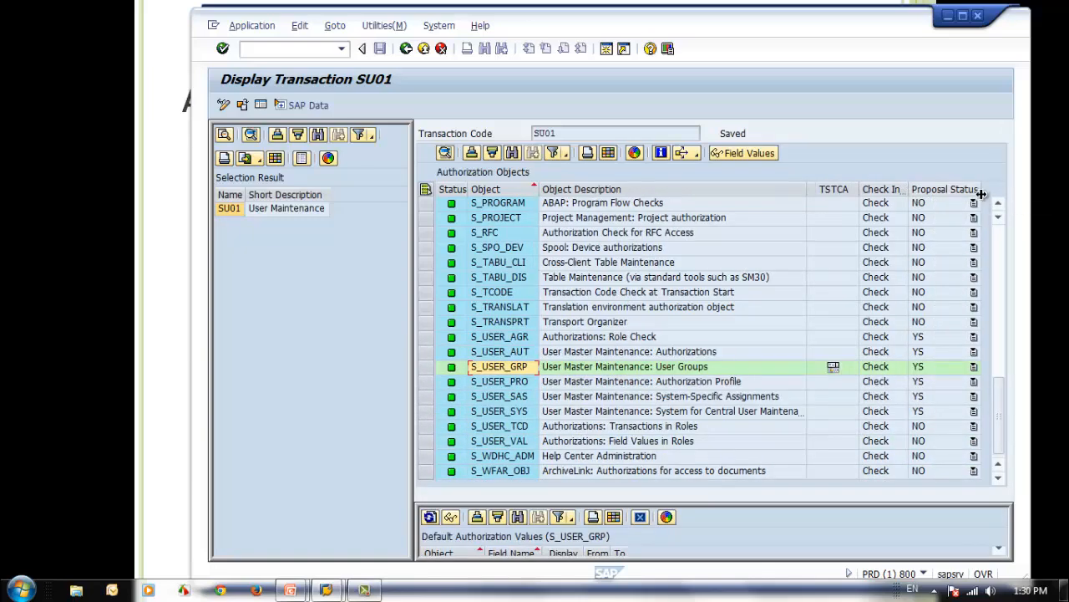
# Select the whole S_USER_AGR row and switch transaction SU01 from display to change mode.
pyautogui.click(974, 336)
pyautogui.click(966, 355)
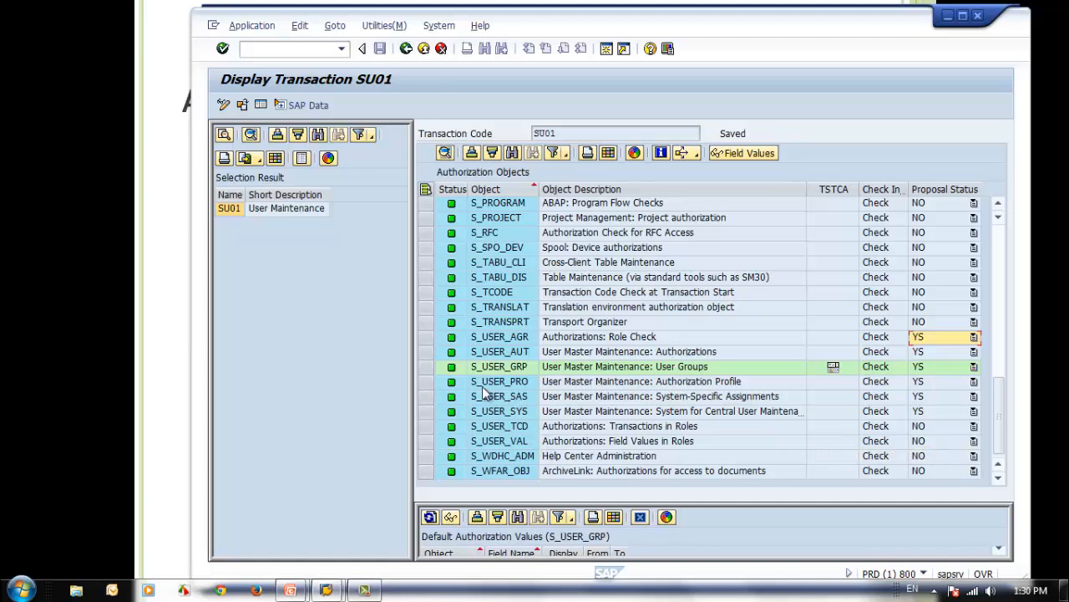
pyautogui.click(510, 340)
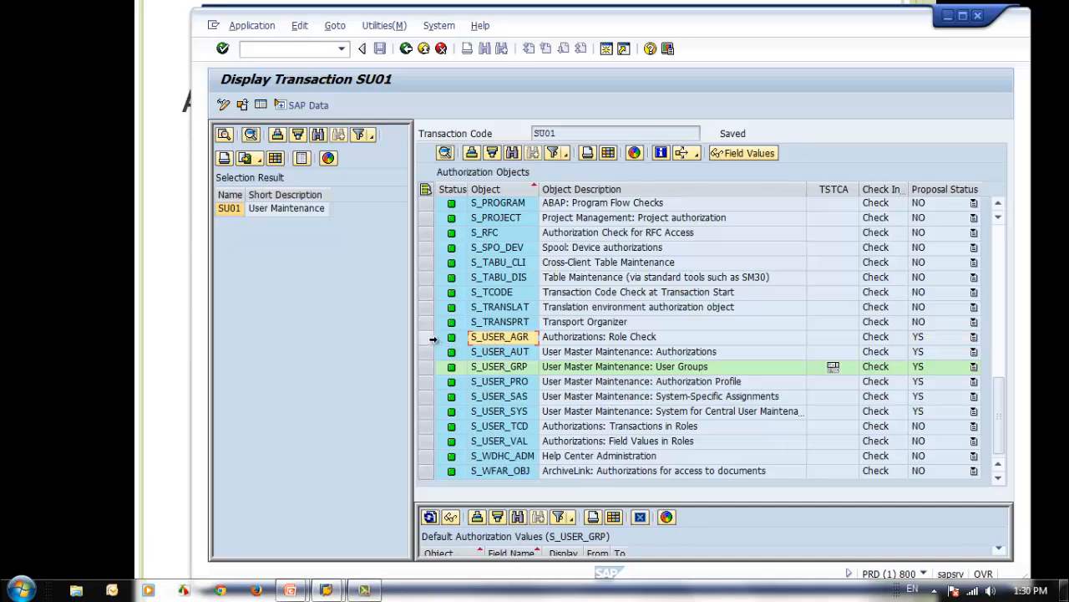
pyautogui.click(427, 339)
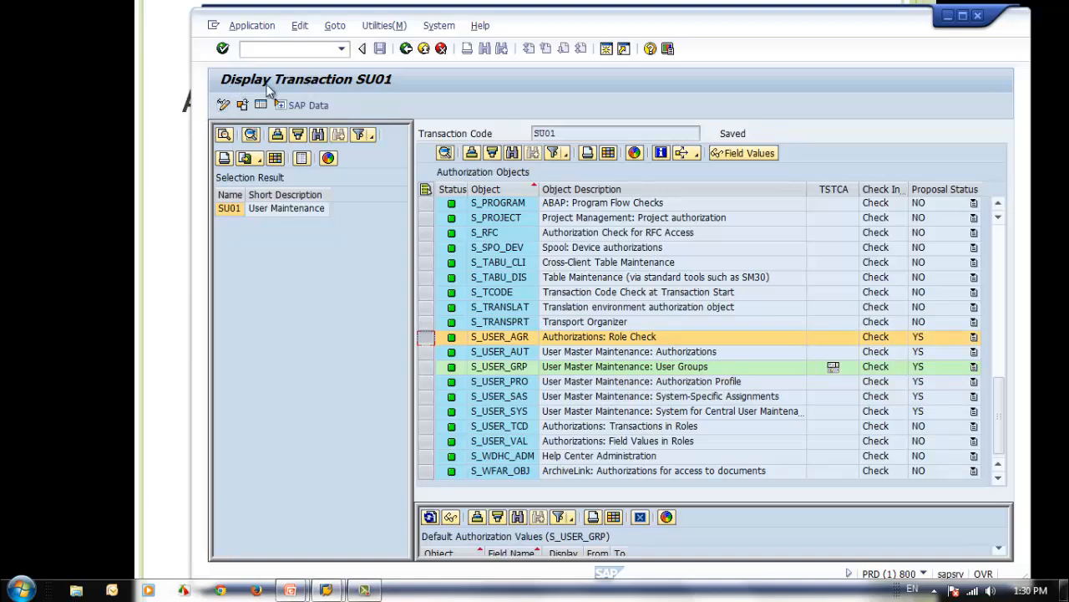
pyautogui.click(223, 105)
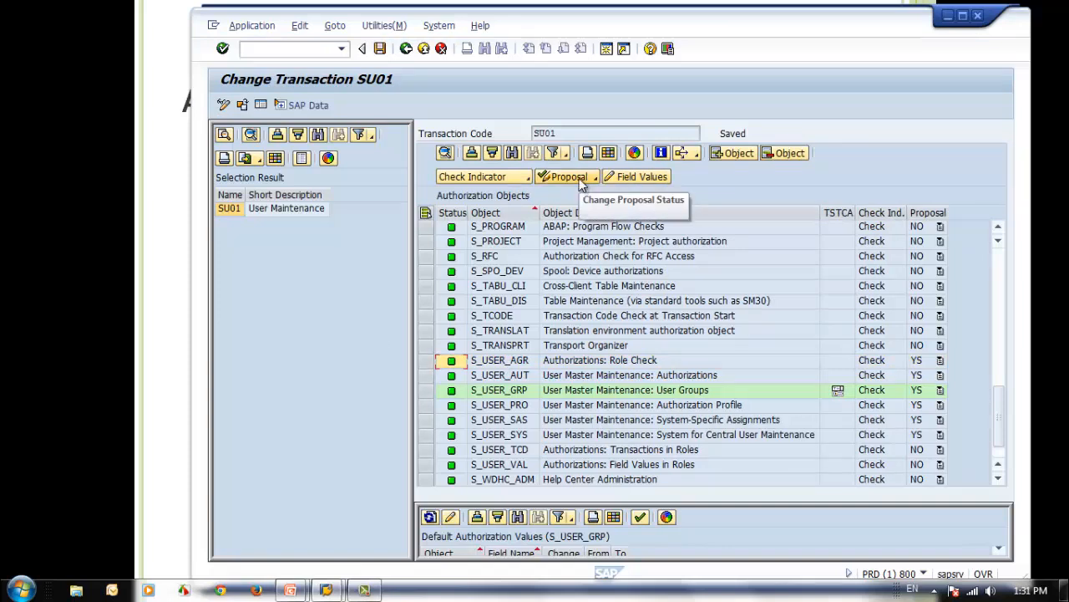
# Show the default authorization values of S_USER_AUT and enlarge their area so all fields are readable.
pyautogui.click(489, 390)
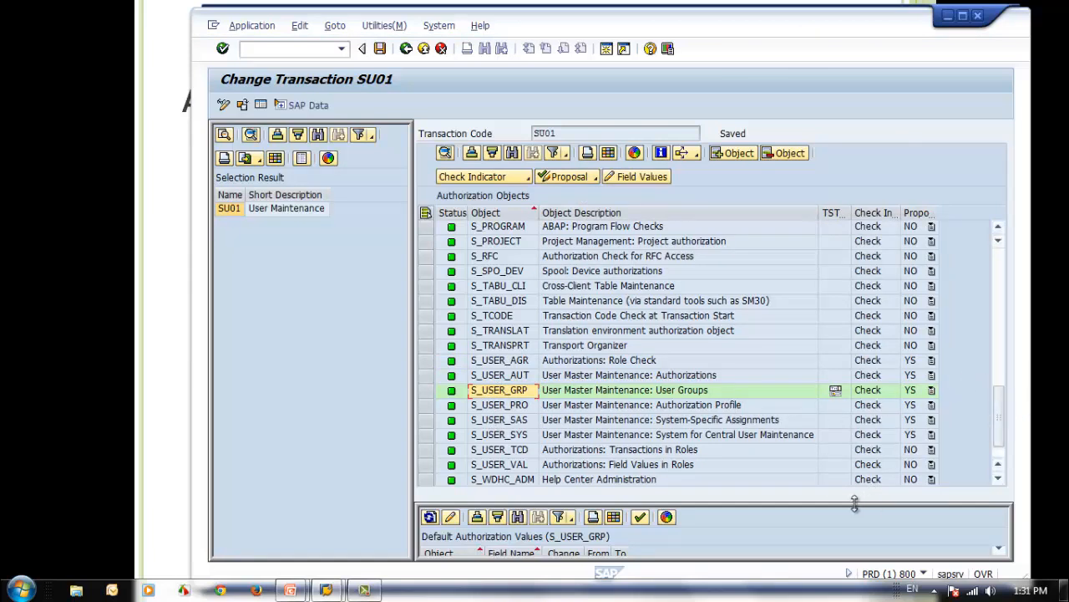
pyautogui.click(524, 376)
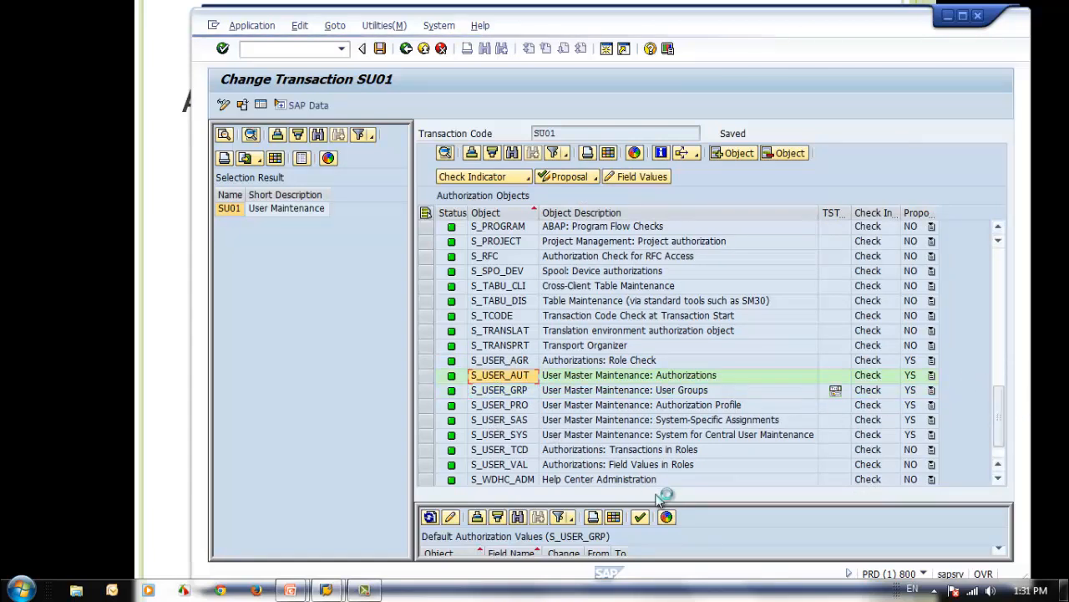
pyautogui.moveTo(733, 505); pyautogui.dragTo(731, 316)
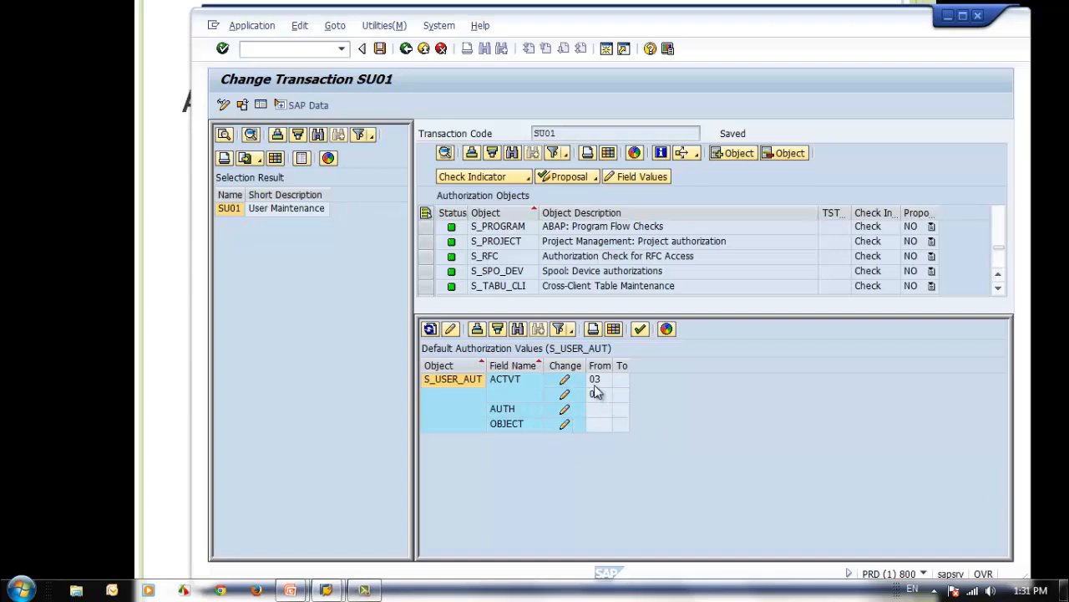
# Add activity 01 (Create or generate) to the ACTVT default values of S_USER_AUT and try to add another authorization object.
pyautogui.click(564, 400)
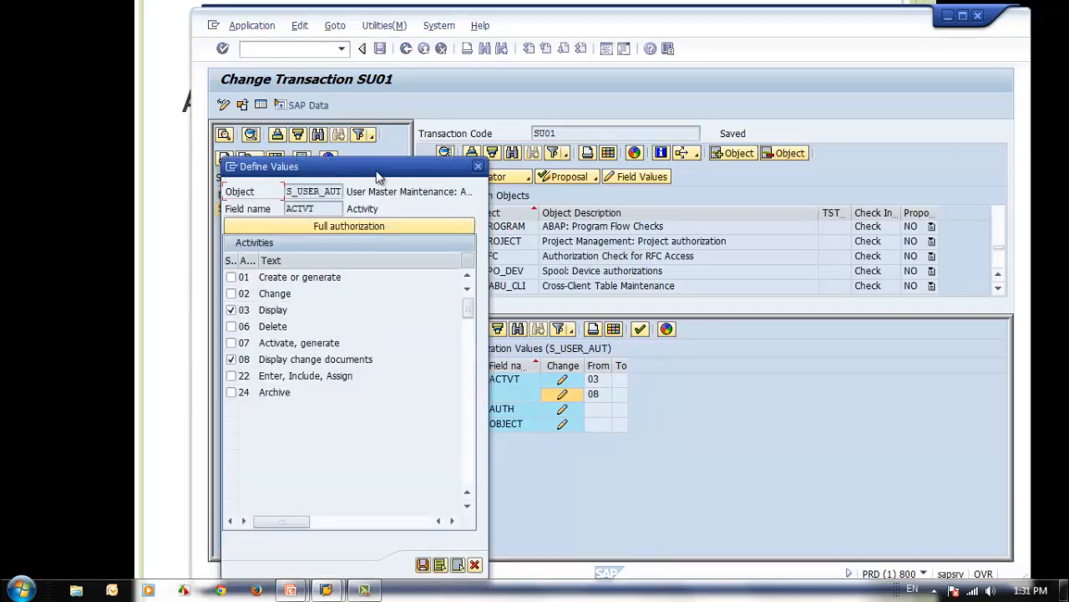
pyautogui.moveTo(378, 177); pyautogui.dragTo(555, 159)
pyautogui.click(409, 262)
pyautogui.click(601, 548)
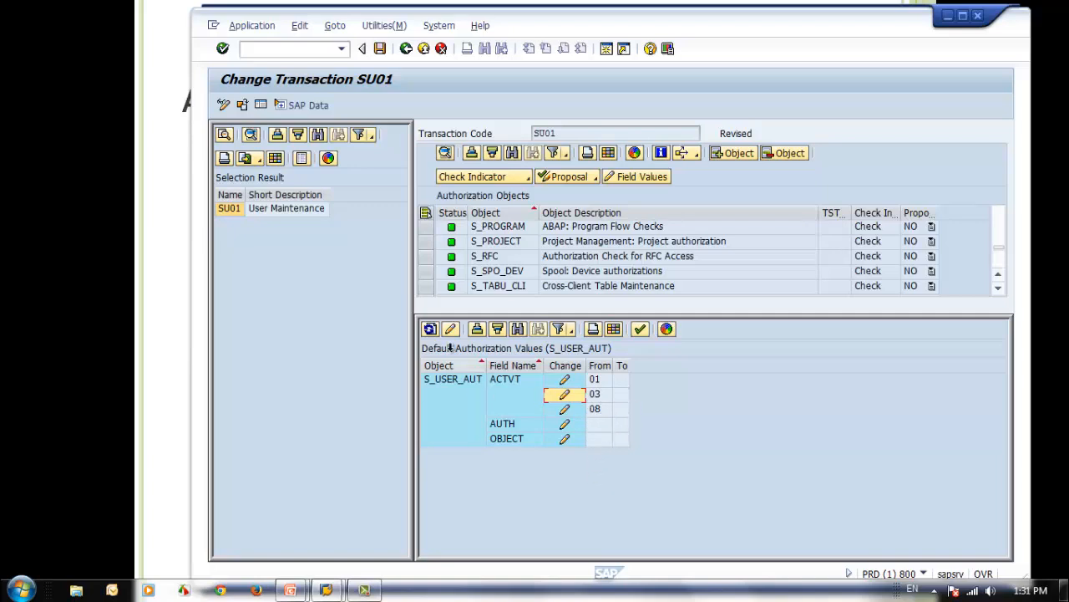
pyautogui.click(737, 154)
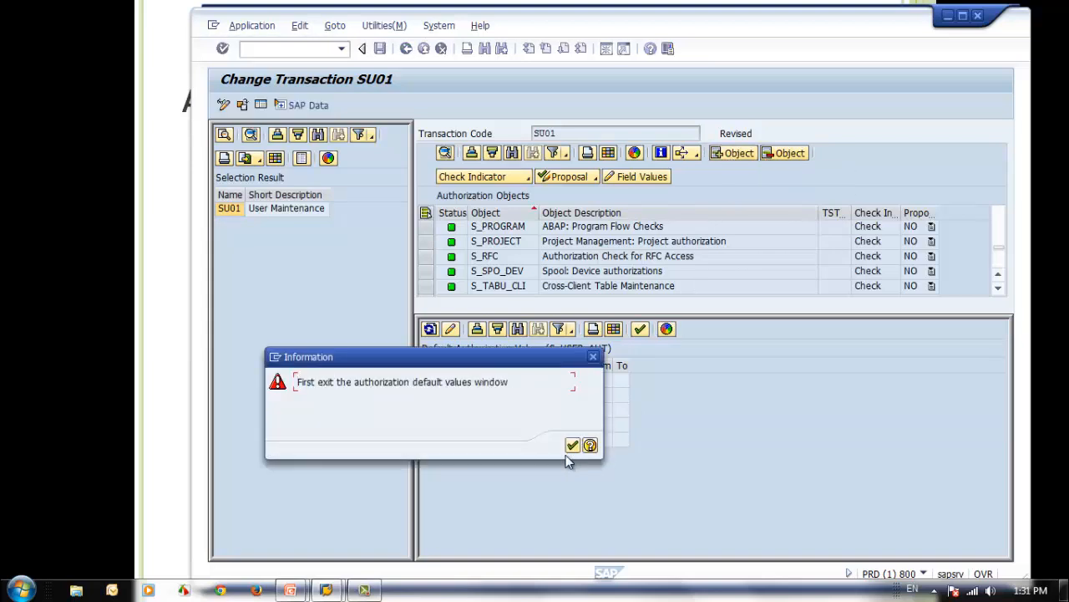
pyautogui.click(572, 444)
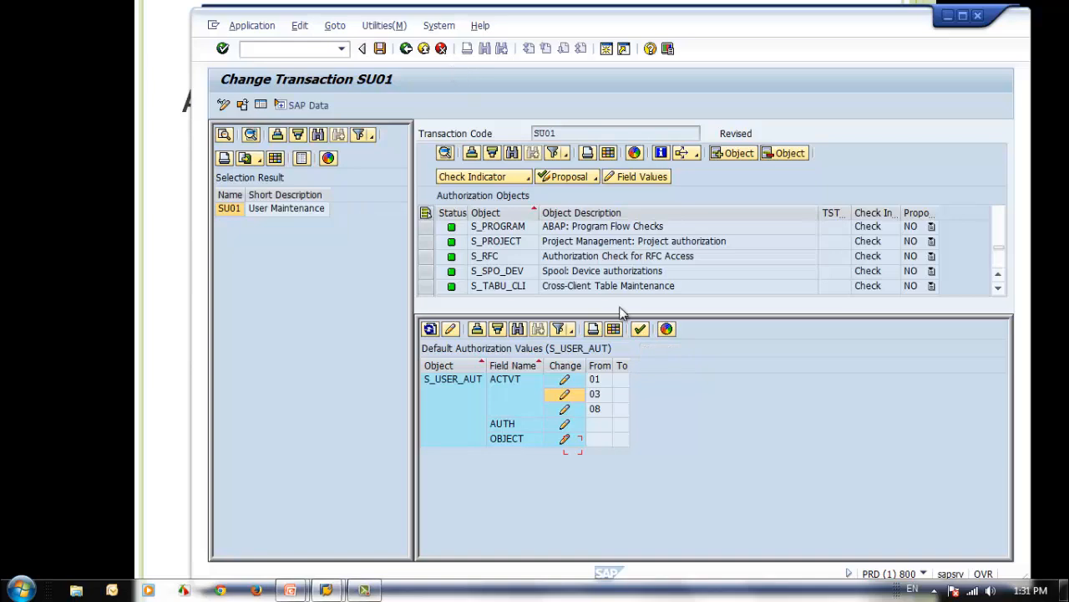
# Remove activity 01 (Create or generate) from the ACTVT default values of S_USER_AUT.
pyautogui.click(595, 377)
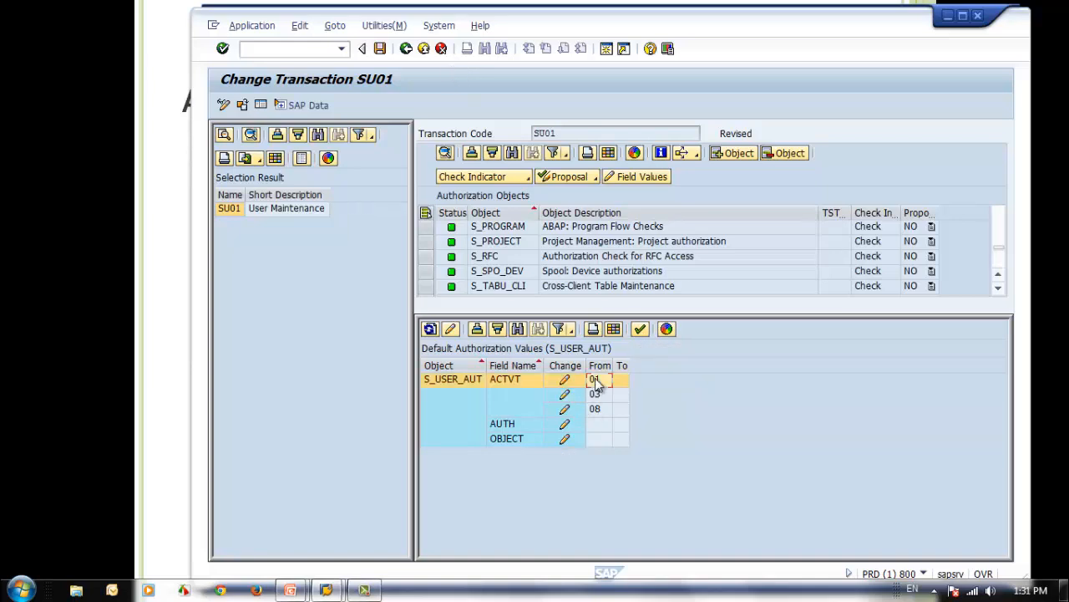
pyautogui.click(230, 277)
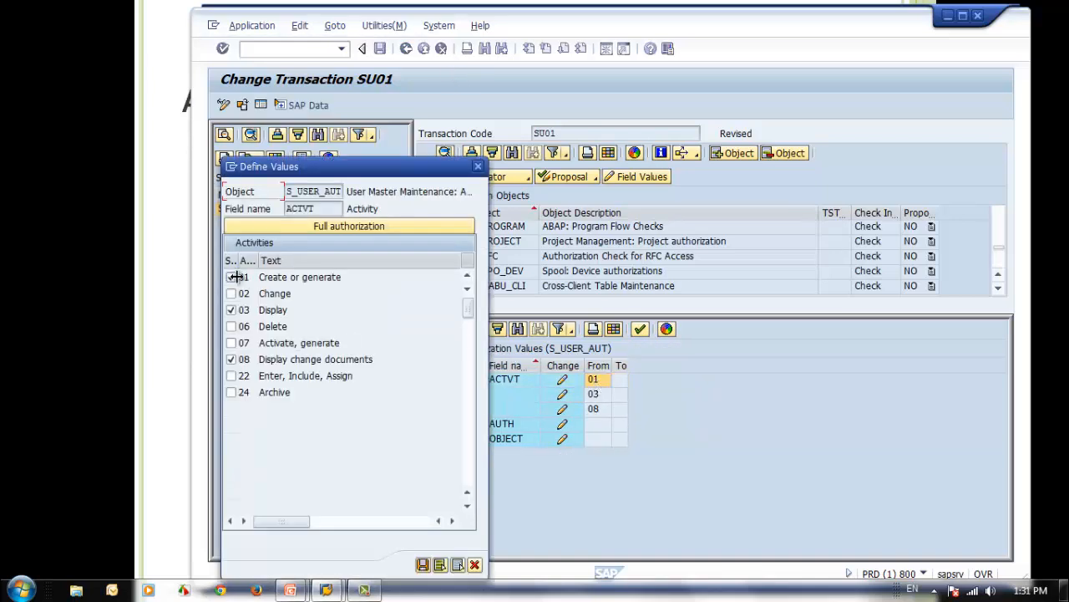
pyautogui.click(422, 565)
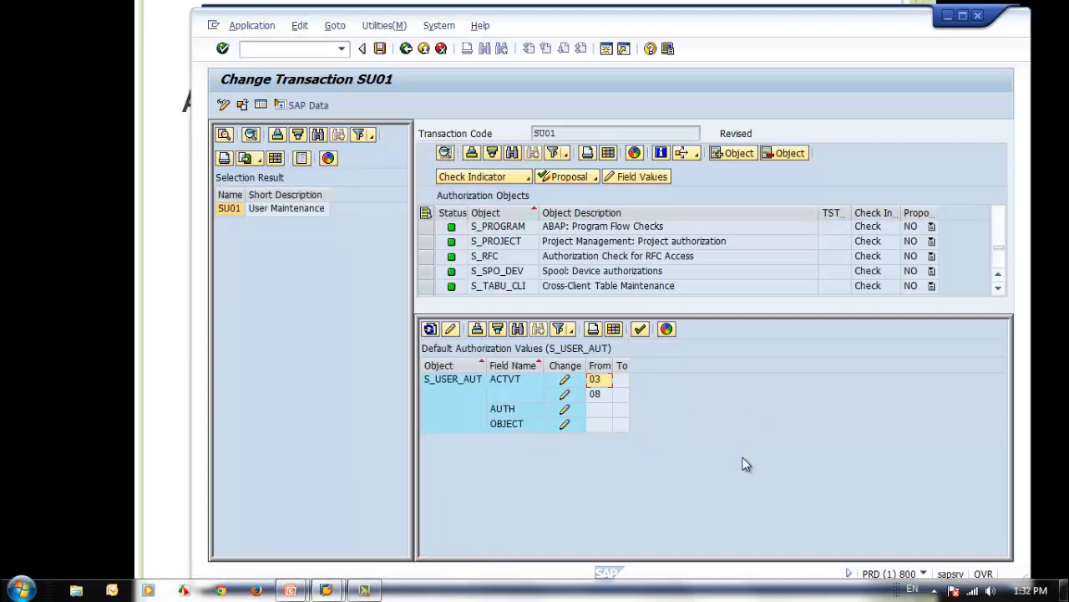
# Close the default authorization values and look at the entry dialog for adding an authorization object without adding one.
pyautogui.click(640, 329)
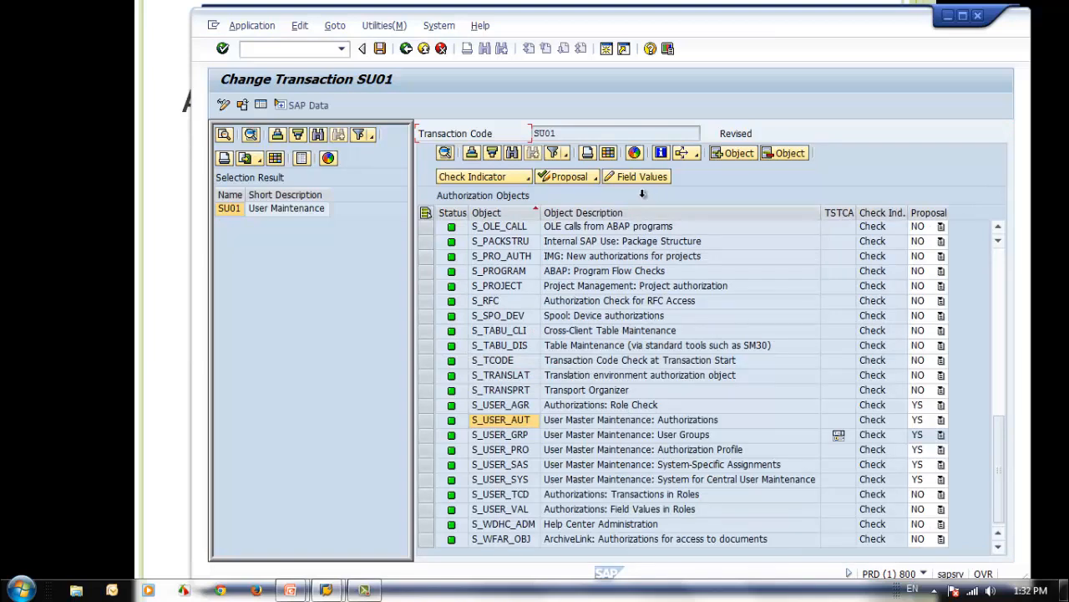
pyautogui.click(735, 155)
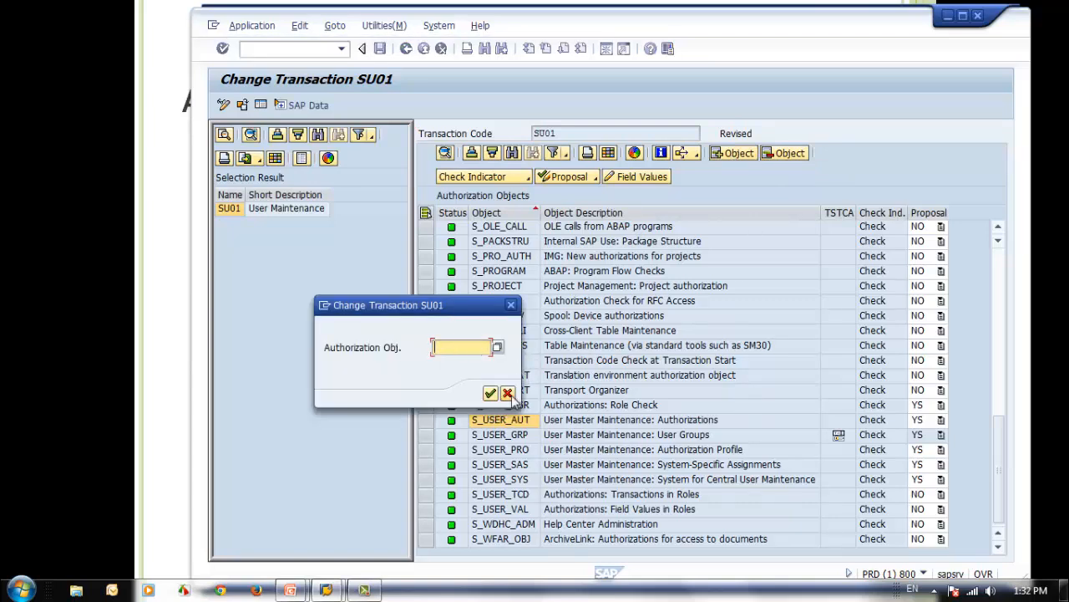
pyautogui.click(507, 392)
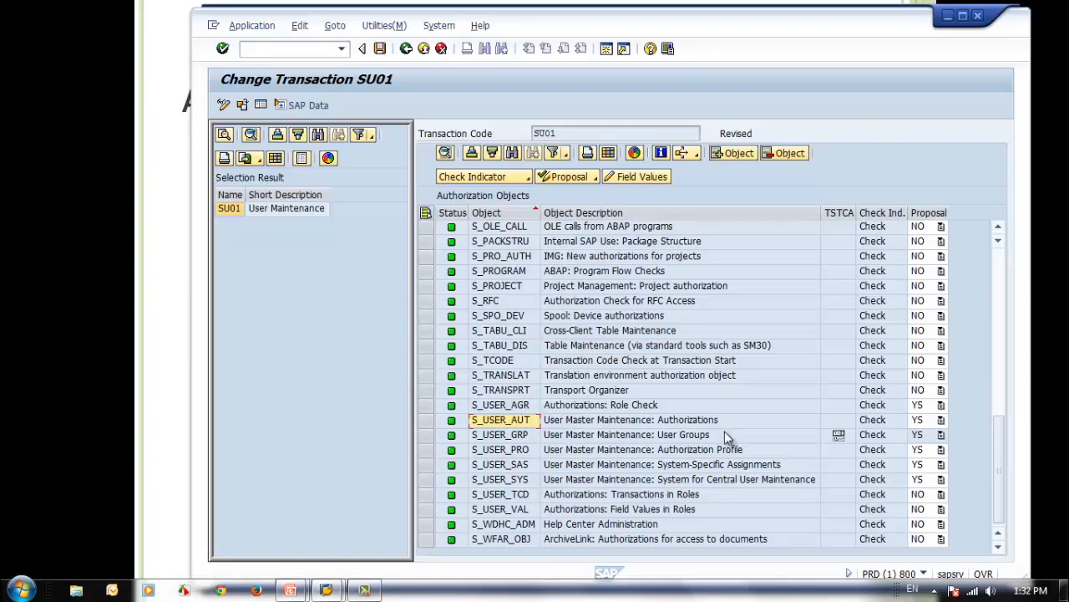
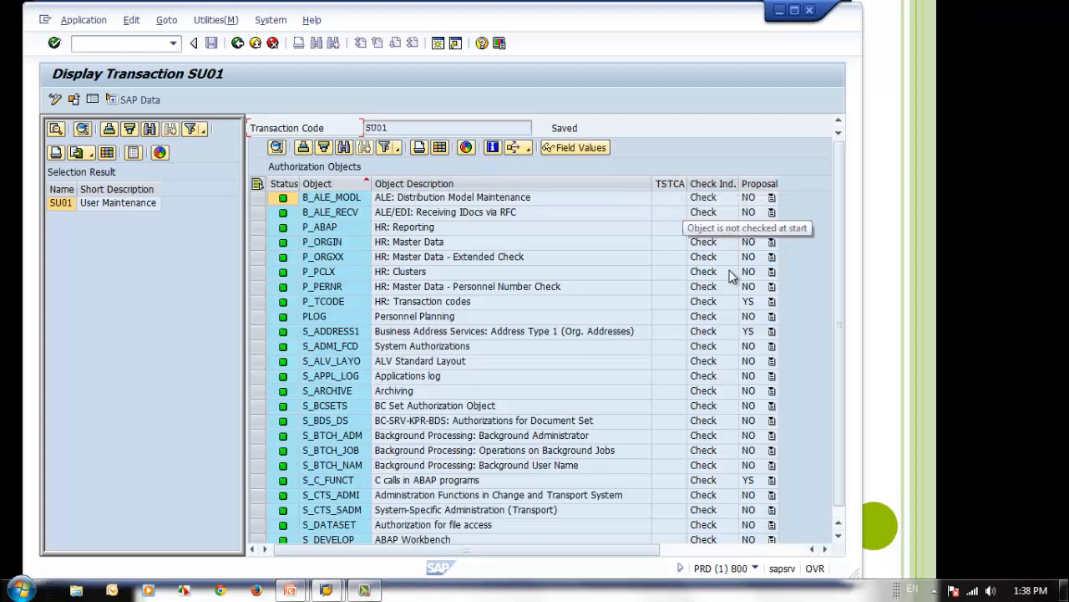
# Examine the authorization objects of SU01, checking which S_USER object is marked in the TSTCA column as checked at start.
pyautogui.scroll(-1, 661, 200)
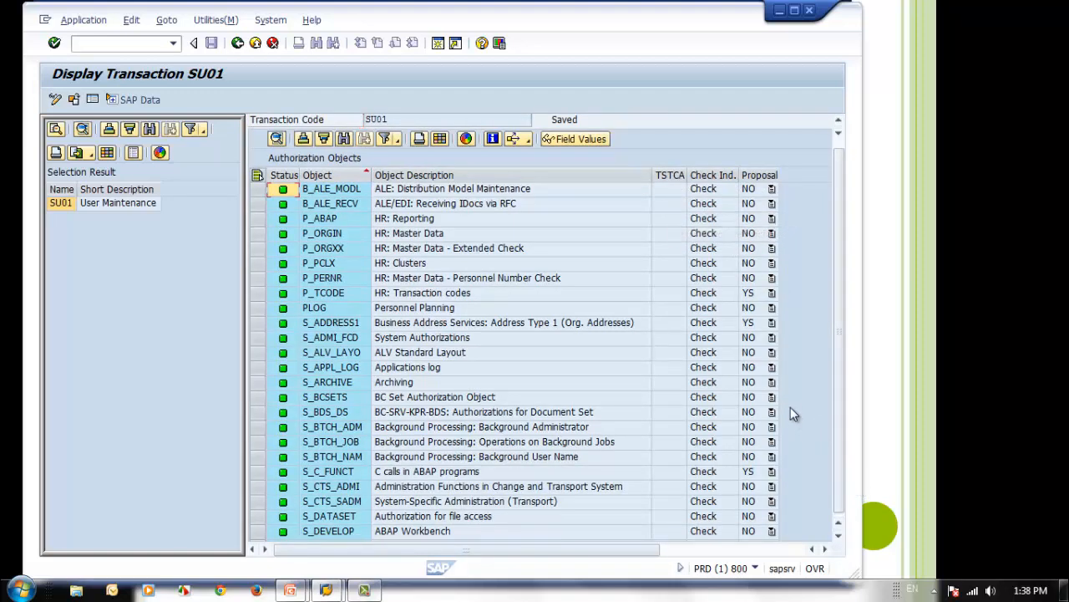
pyautogui.scroll(-6, 789, 407)
pyautogui.scroll(-4, 789, 408)
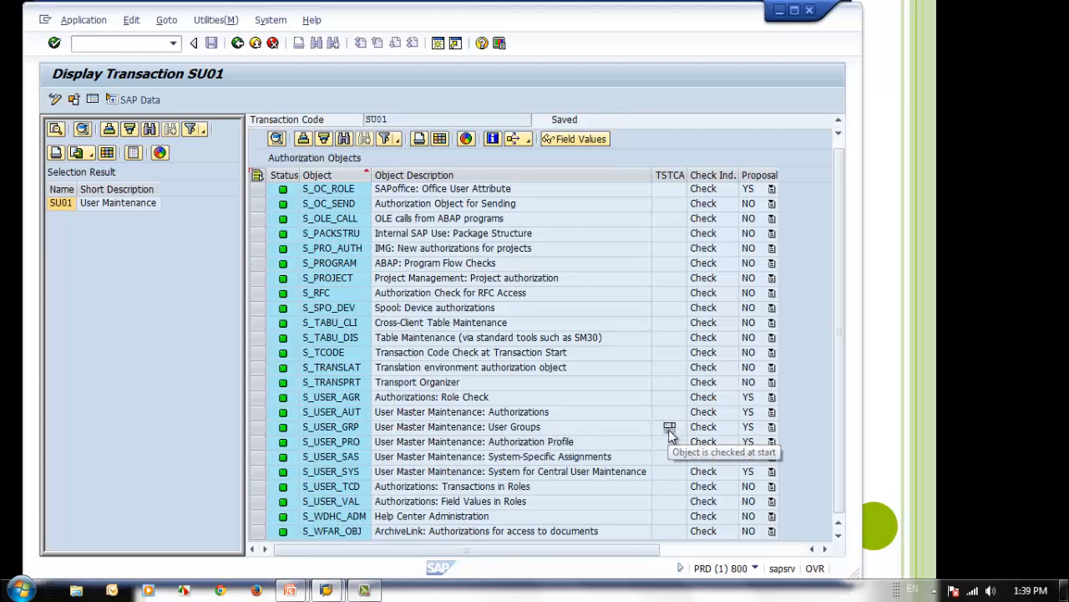
pyautogui.click(328, 431)
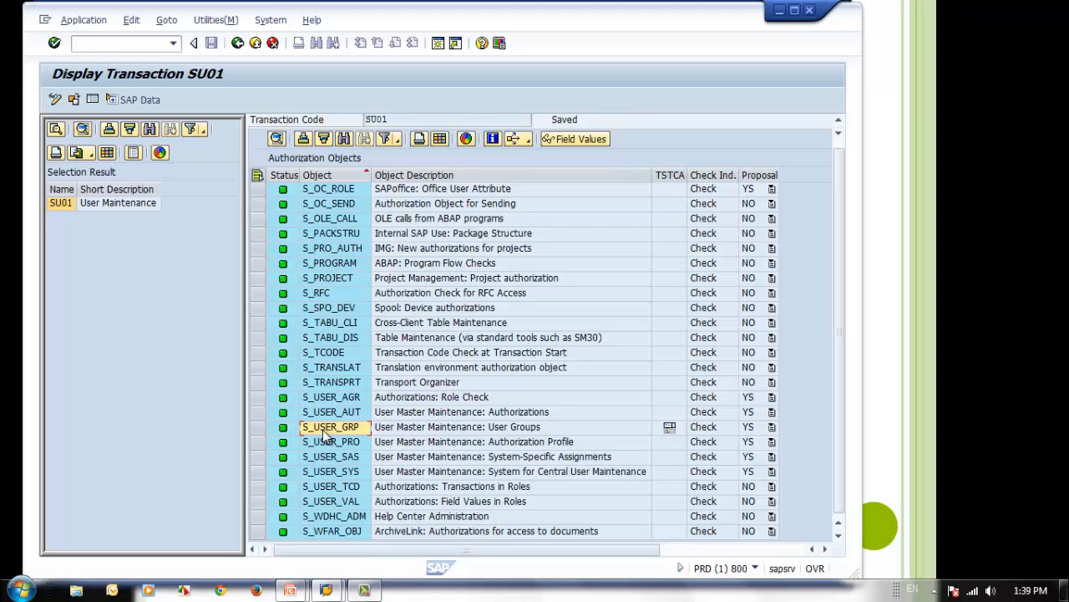
pyautogui.click(330, 411)
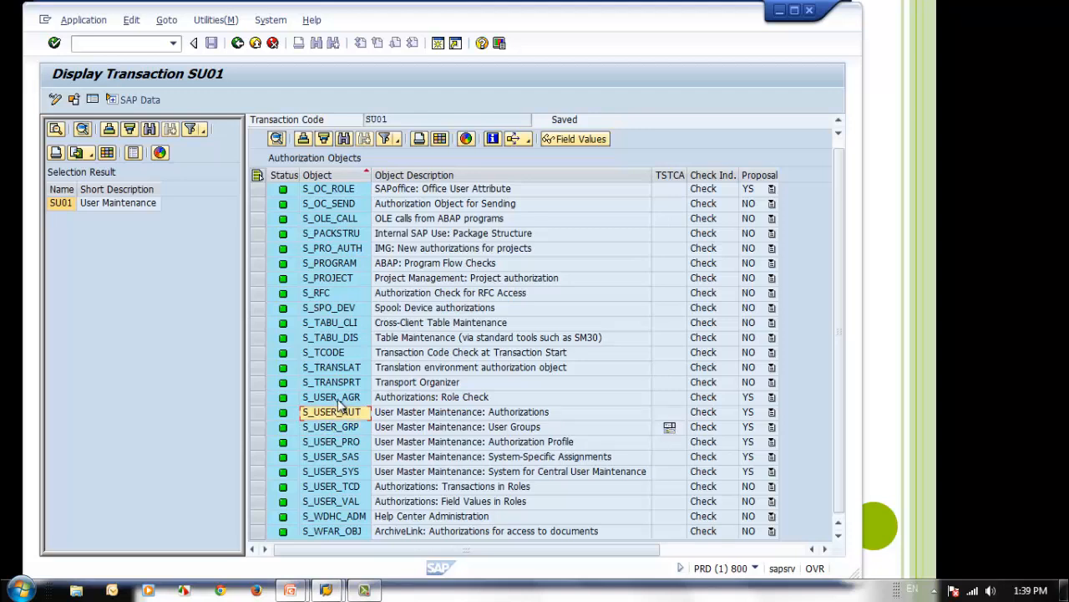
pyautogui.click(338, 398)
pyautogui.click(341, 441)
pyautogui.click(340, 427)
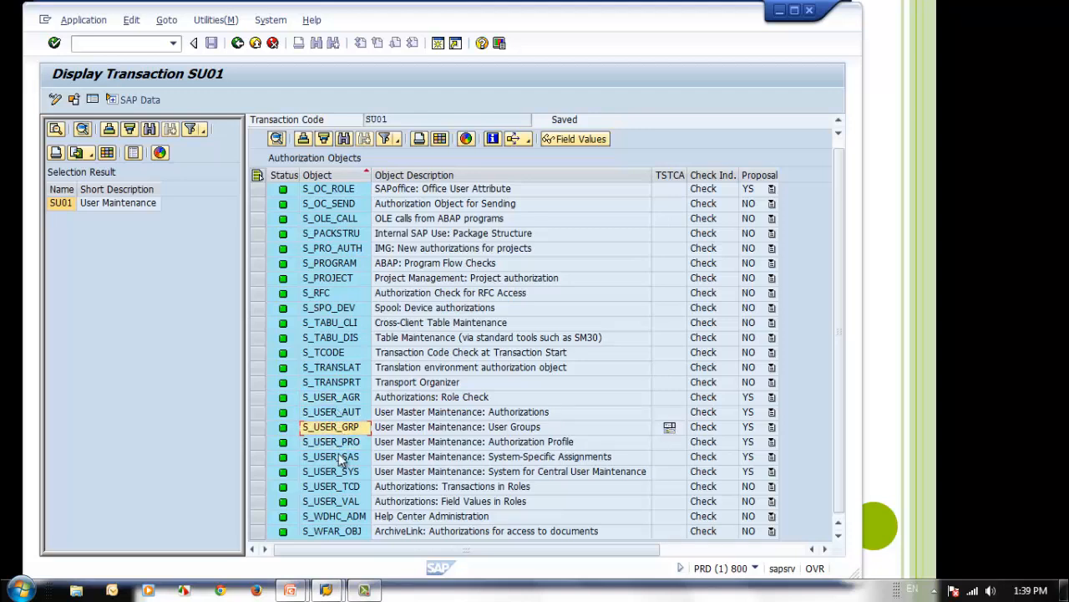
pyautogui.click(341, 457)
pyautogui.click(351, 418)
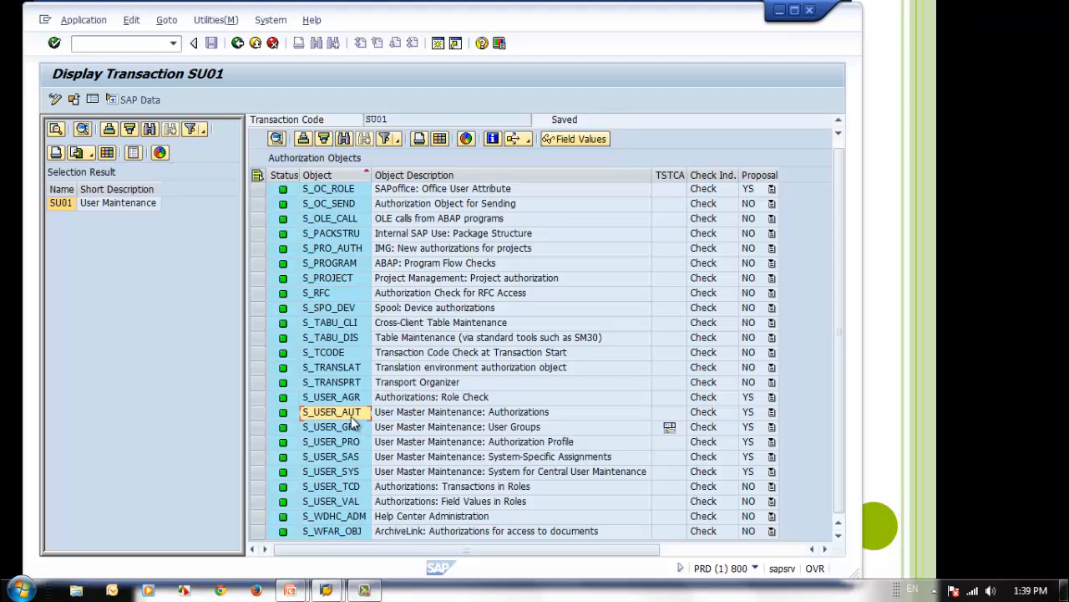
pyautogui.click(349, 426)
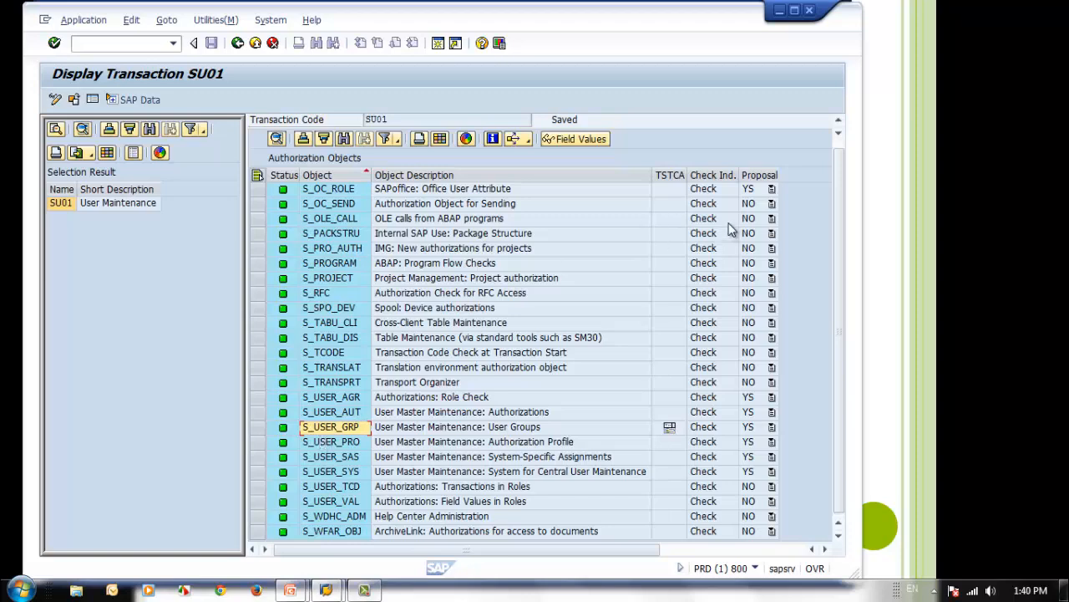
# Review the Check Ind. and Proposal values of the listed objects and widen the Proposal column.
pyautogui.scroll(2, 704, 194)
pyautogui.scroll(3, 704, 194)
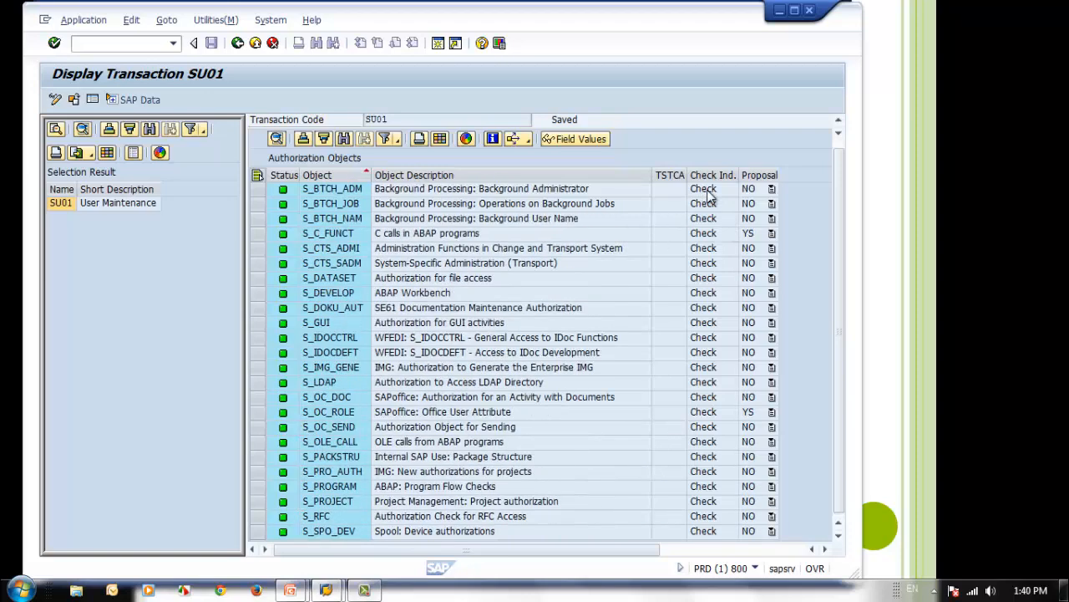
pyautogui.scroll(-5, 709, 199)
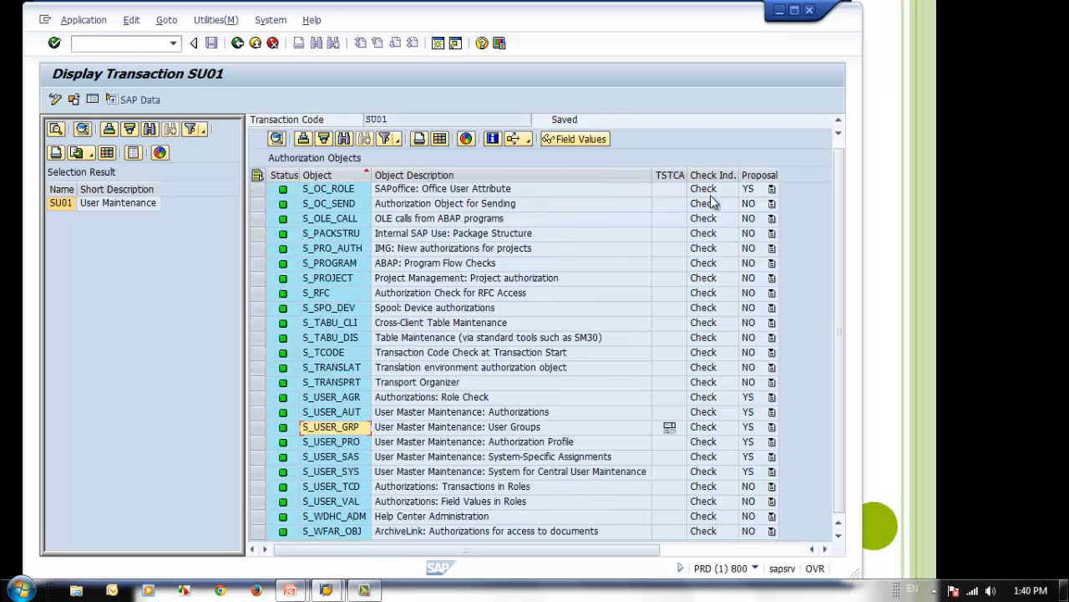
pyautogui.click(712, 368)
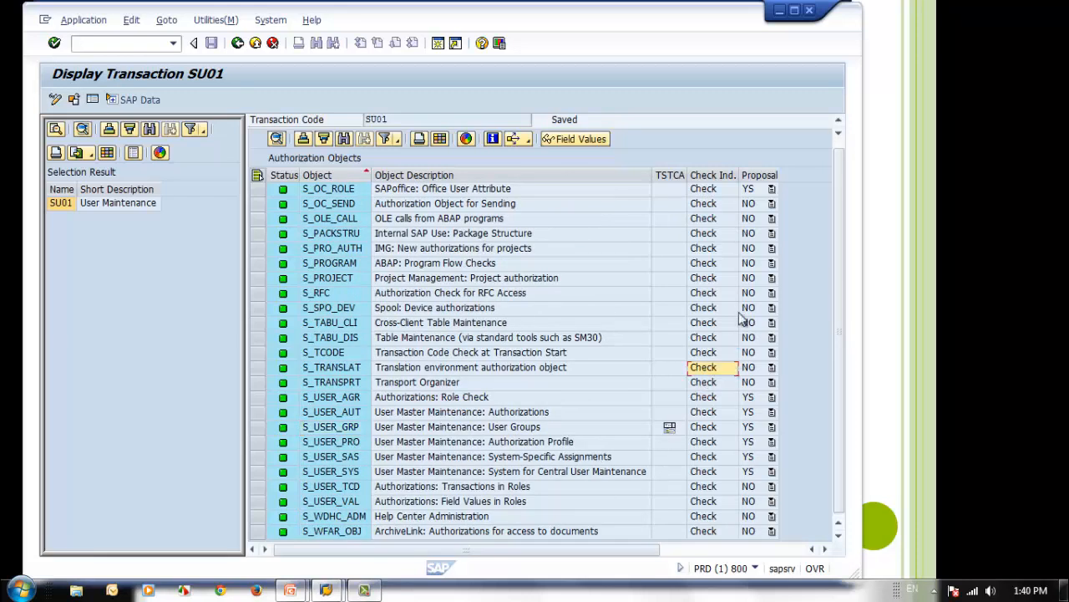
pyautogui.click(754, 396)
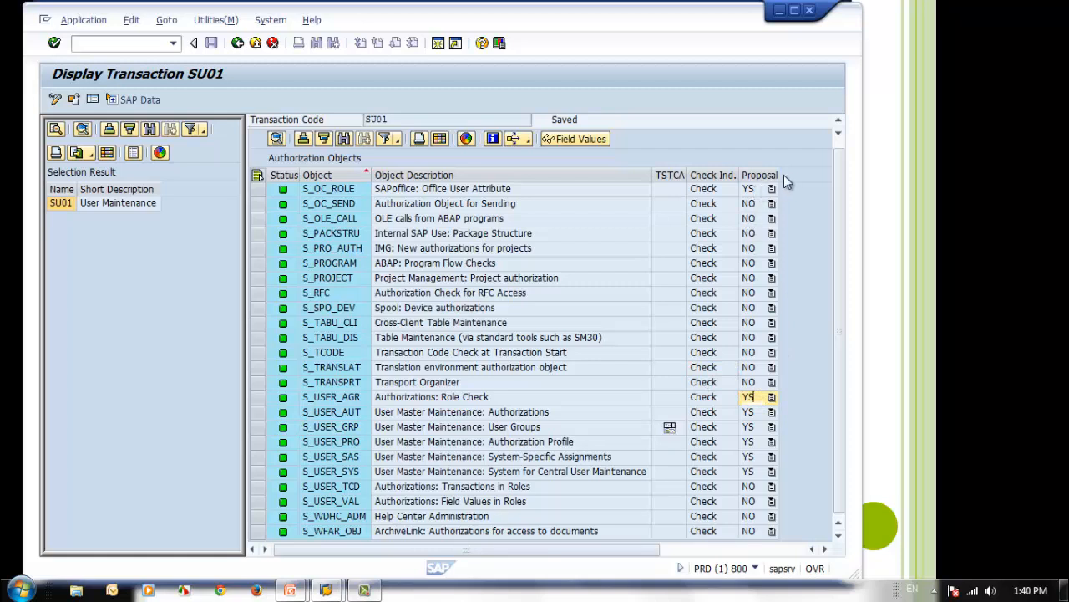
pyautogui.moveTo(777, 175); pyautogui.dragTo(809, 178)
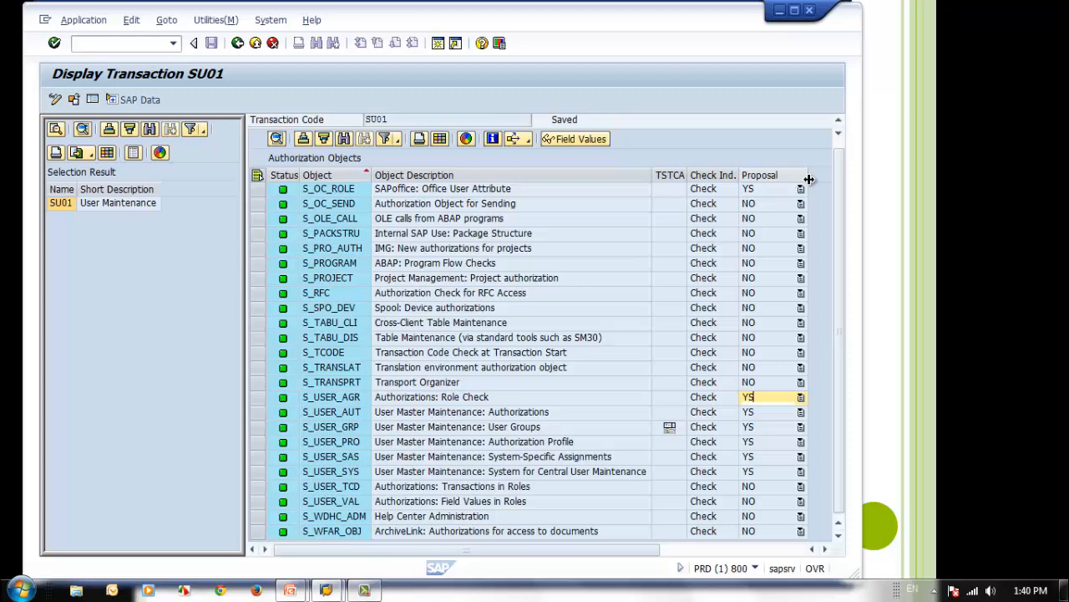
# Compare the S_USER_AGR, S_USER_PRO, S_USER_SAS and S_USER_SYS objects with their proposals, and select the whole S_USER_SYS row.
pyautogui.click(330, 397)
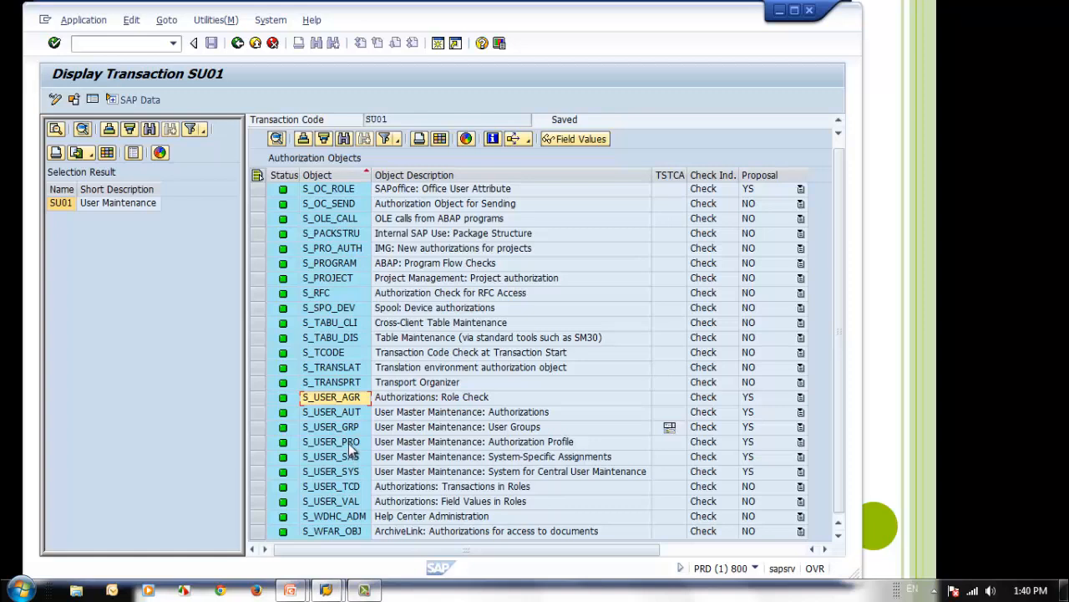
pyautogui.click(348, 442)
pyautogui.click(340, 400)
pyautogui.click(343, 442)
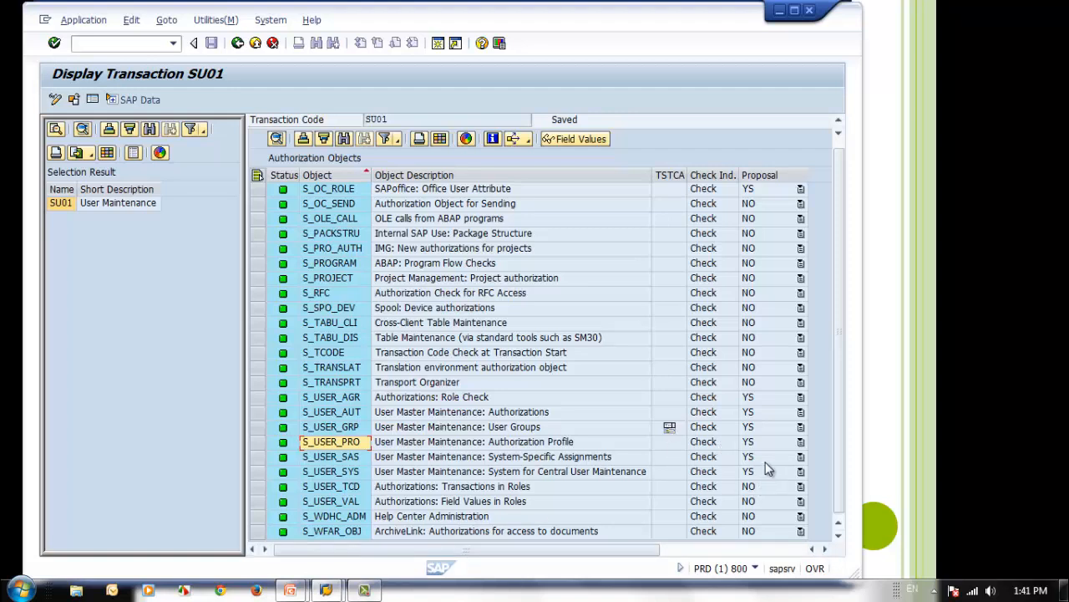
pyautogui.click(337, 457)
pyautogui.click(336, 473)
pyautogui.click(341, 459)
pyautogui.click(348, 486)
pyautogui.click(348, 477)
pyautogui.click(347, 445)
pyautogui.click(349, 470)
pyautogui.click(349, 460)
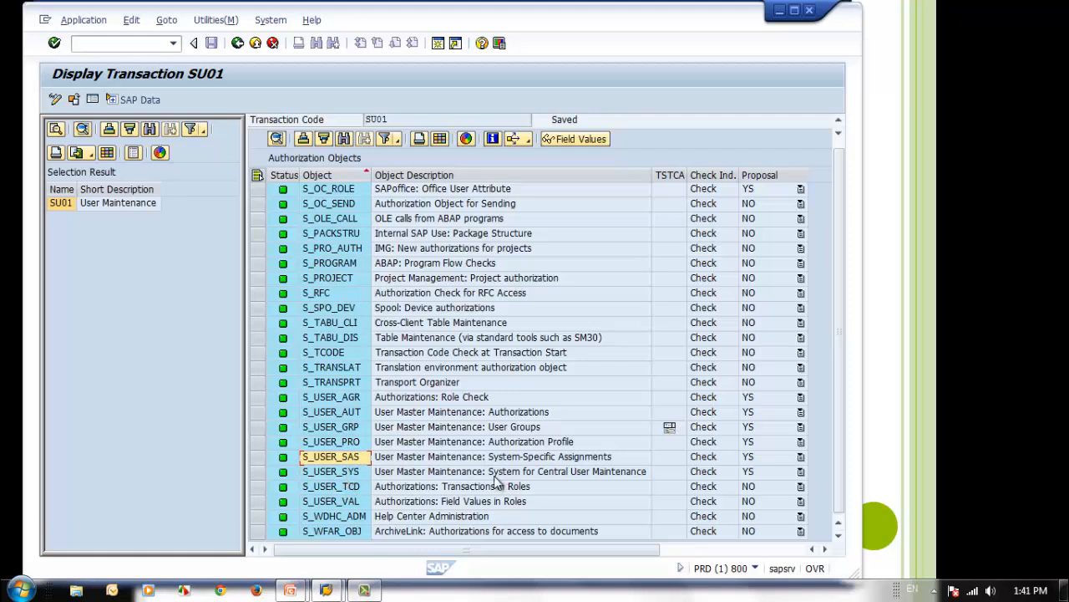
pyautogui.click(338, 473)
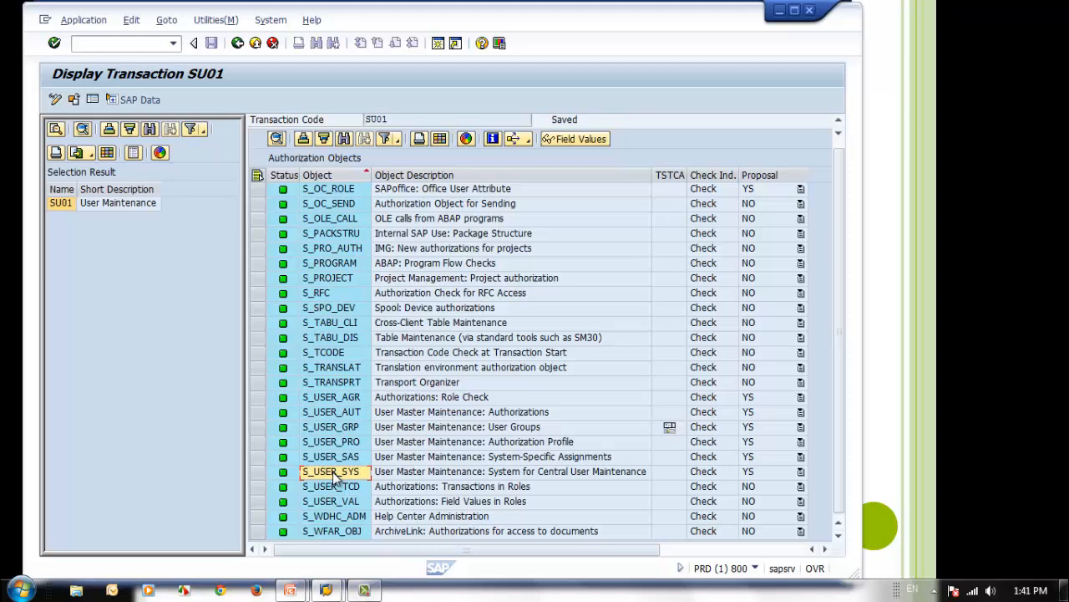
pyautogui.click(259, 471)
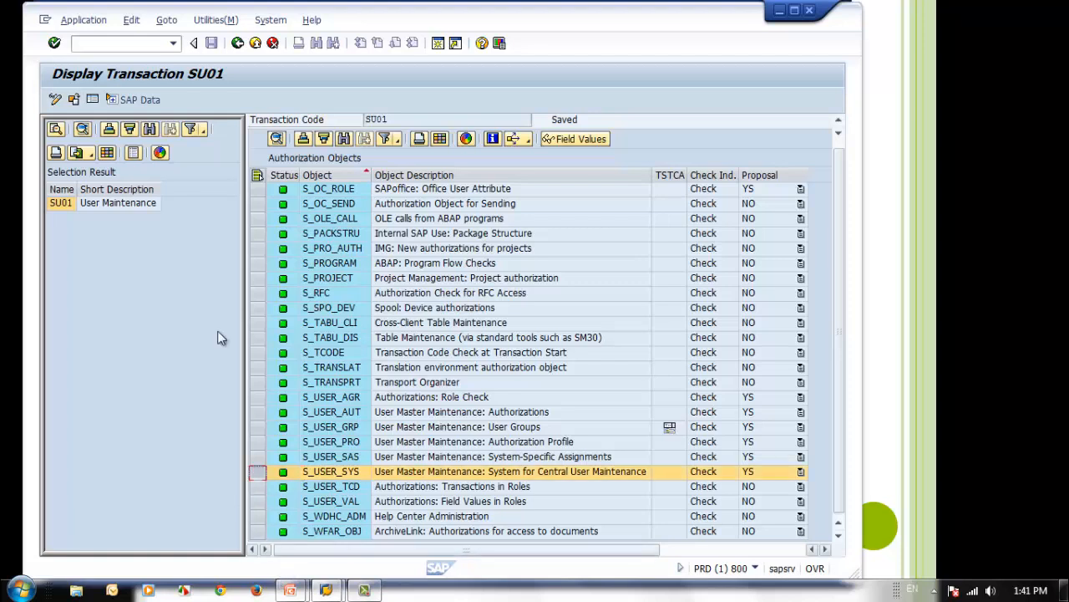
# Switch transaction SU01 to change mode and set the proposal of S_USER_SYS to NO.
pyautogui.click(55, 99)
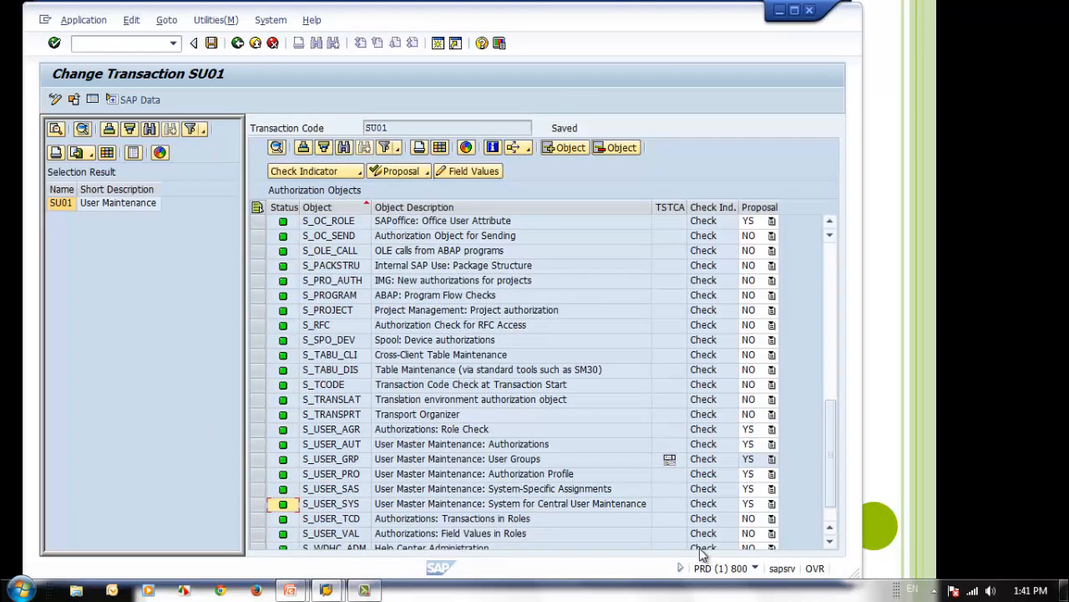
pyautogui.click(769, 503)
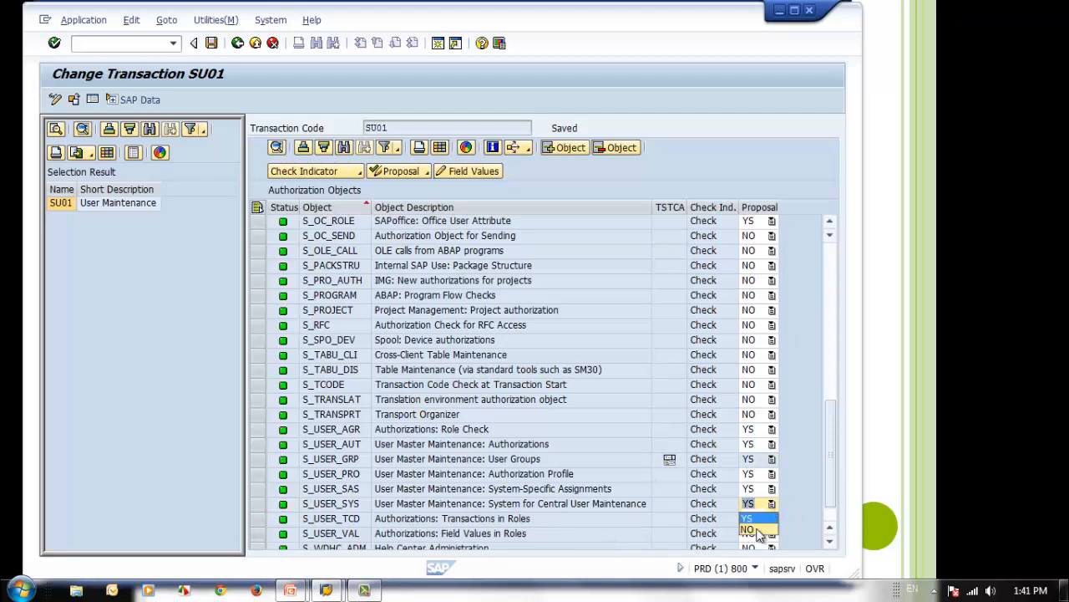
pyautogui.click(752, 529)
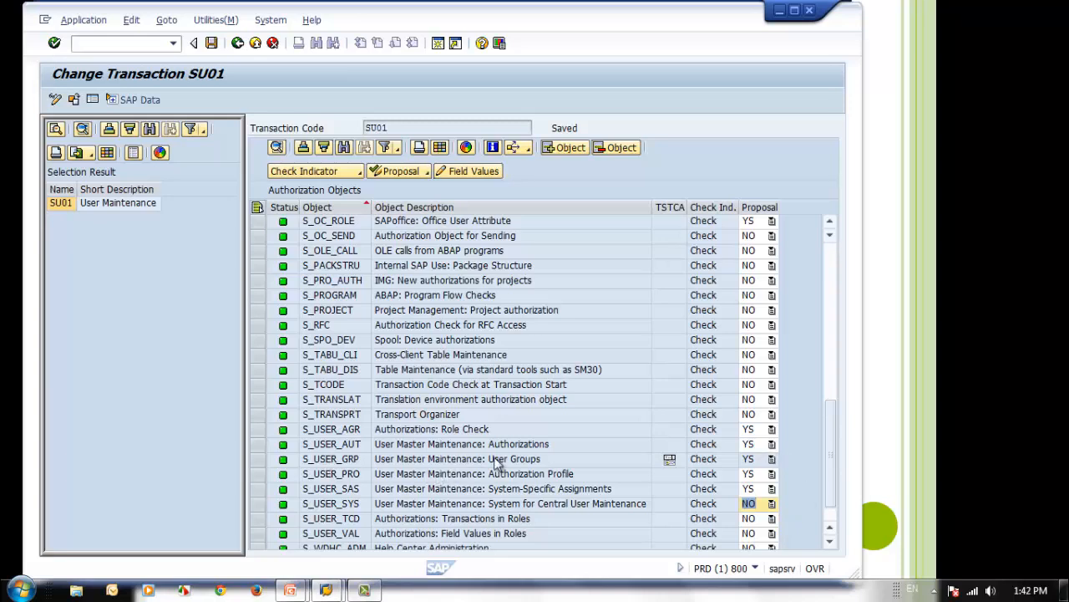
# Inspect the proposal options offered for S_USER_GRP, keep YS, and select the object's description and name.
pyautogui.click(773, 460)
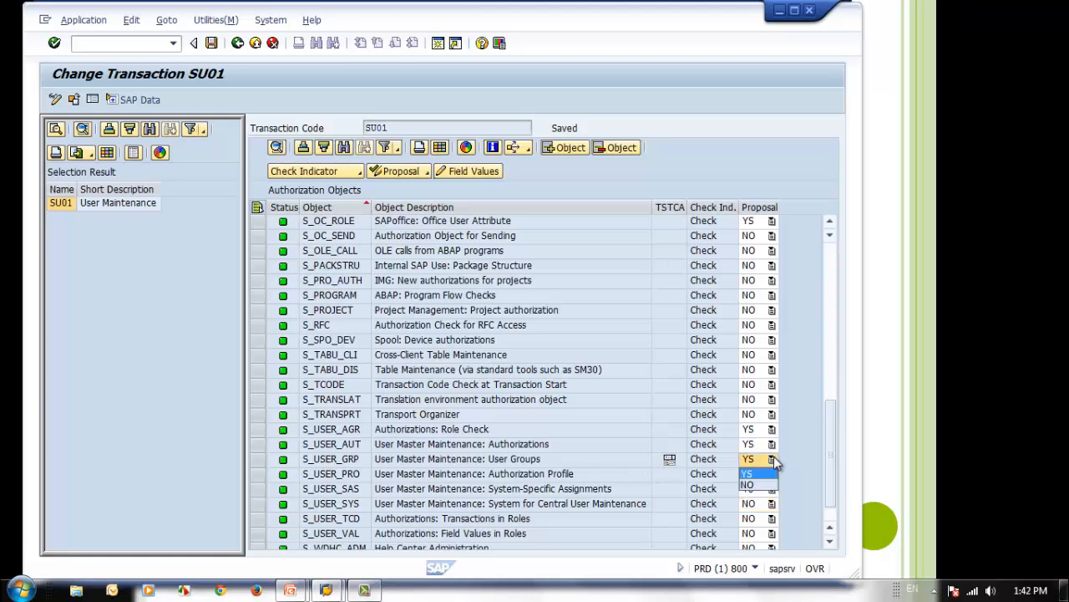
pyautogui.click(747, 473)
pyautogui.click(752, 474)
pyautogui.click(772, 460)
pyautogui.click(770, 459)
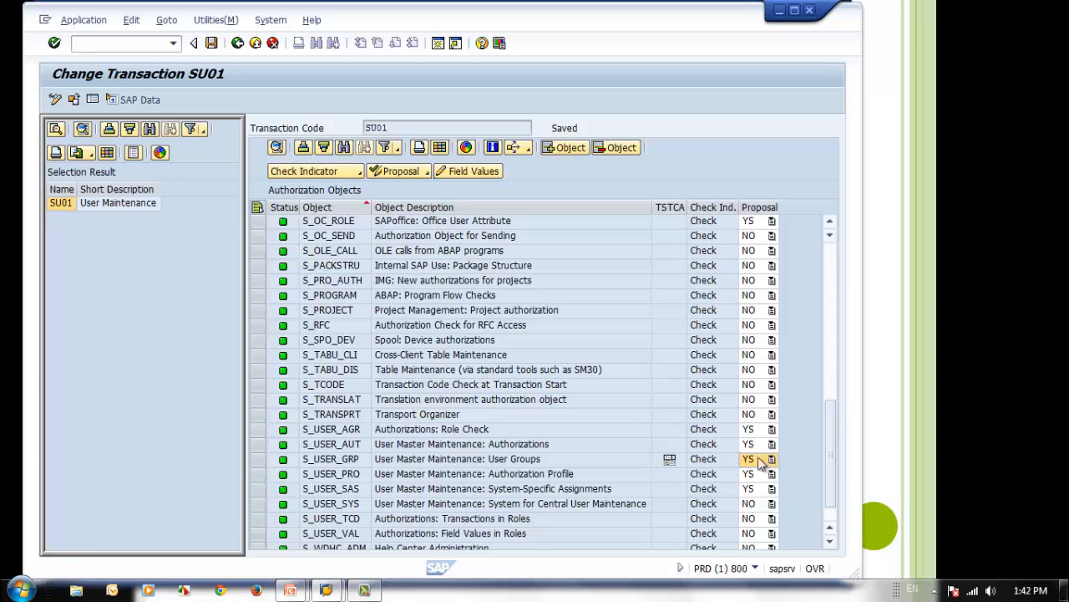
pyautogui.click(694, 462)
pyautogui.click(411, 459)
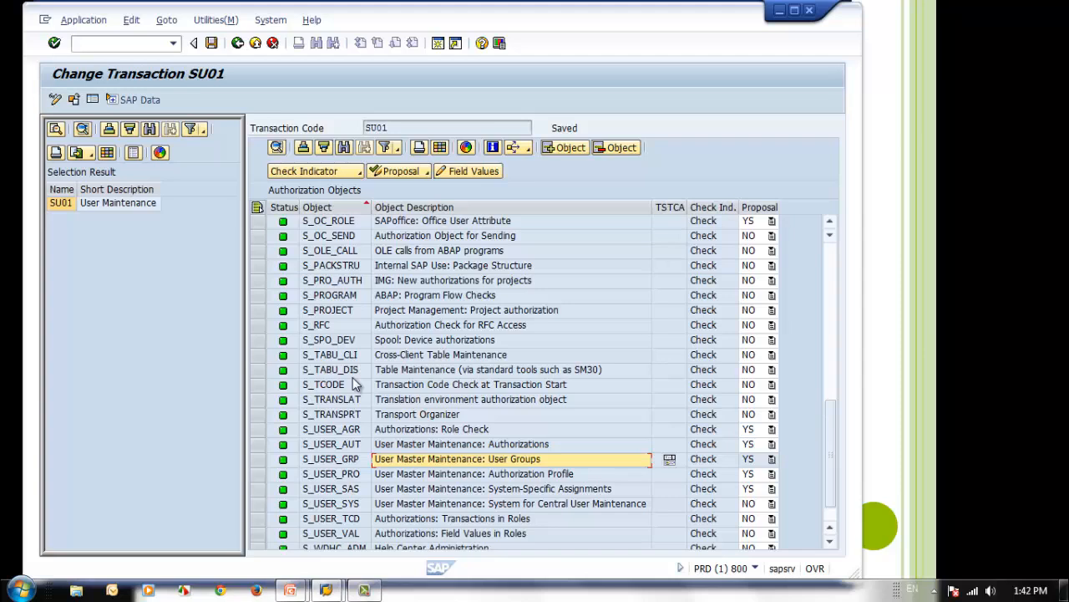
pyautogui.click(355, 461)
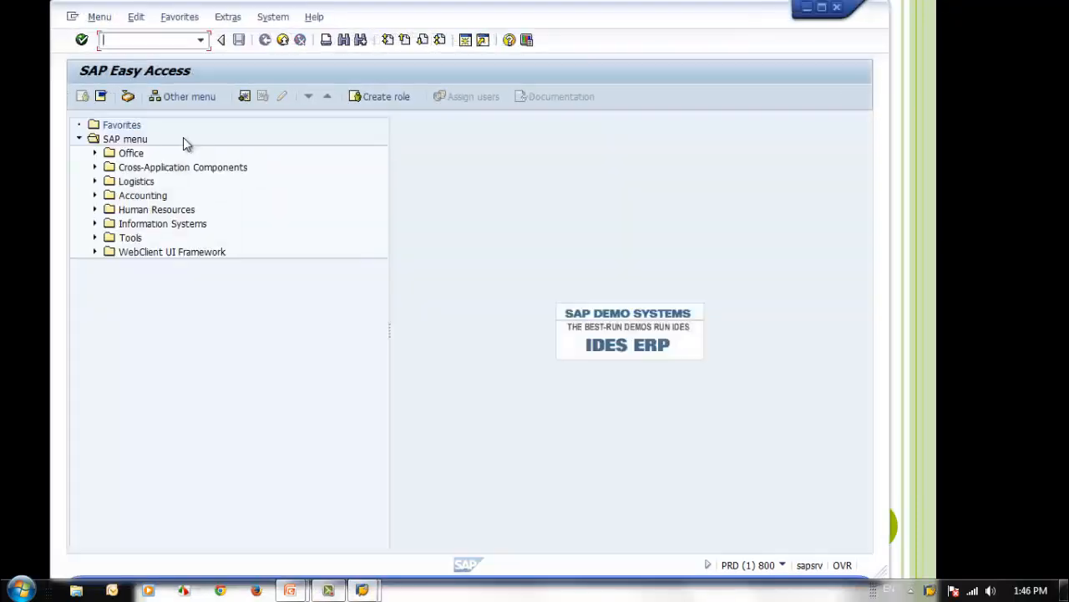
# Start transaction SU01 and go from user maintenance to the maintenance of user groups.
pyautogui.write('su01')
pyautogui.press('Return')
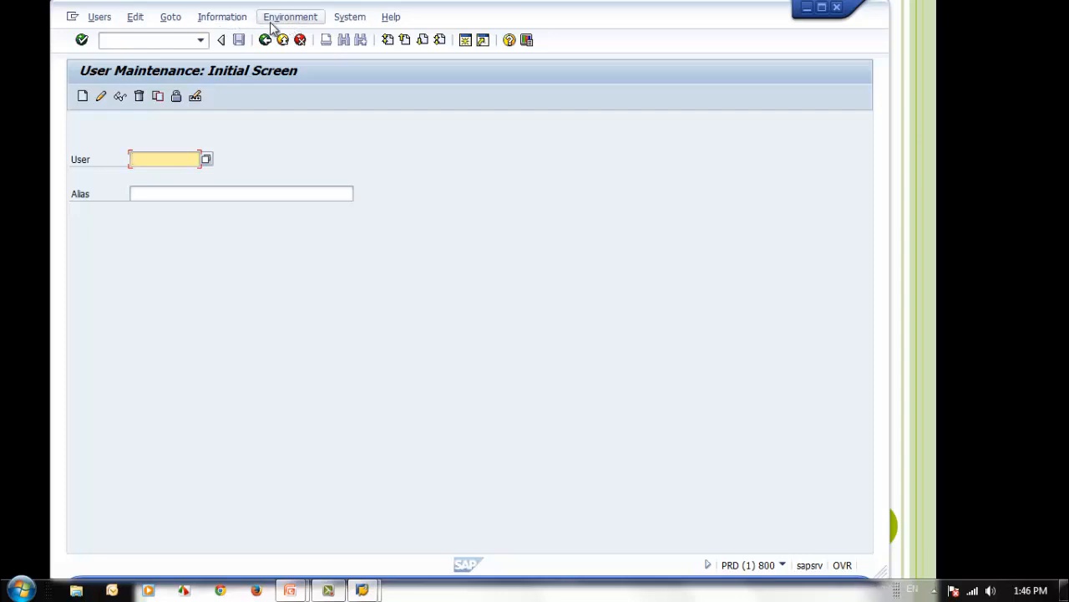
pyautogui.click(289, 21)
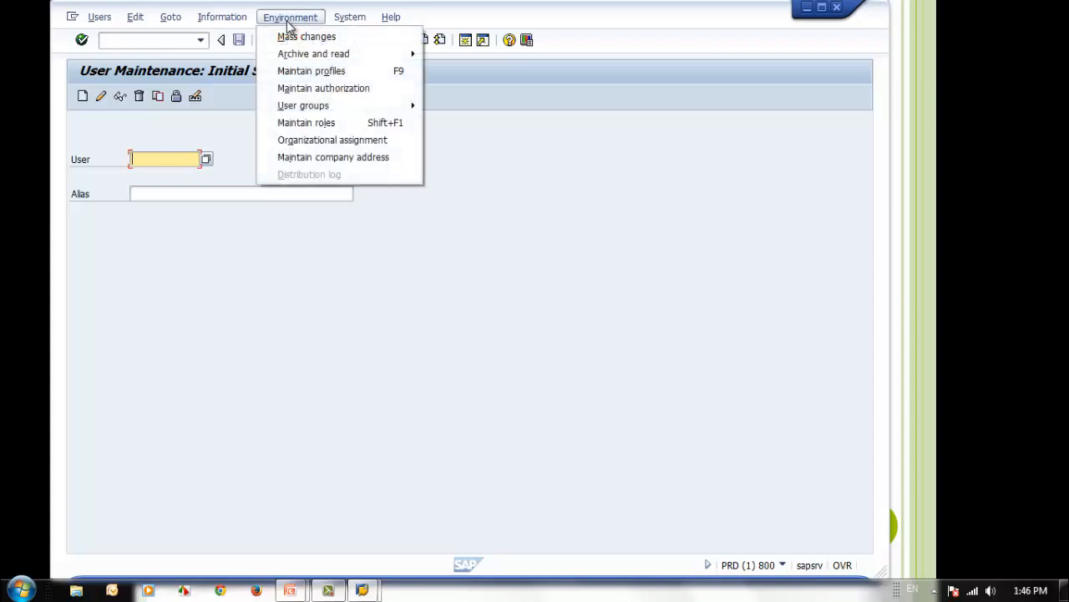
pyautogui.moveTo(346, 106)
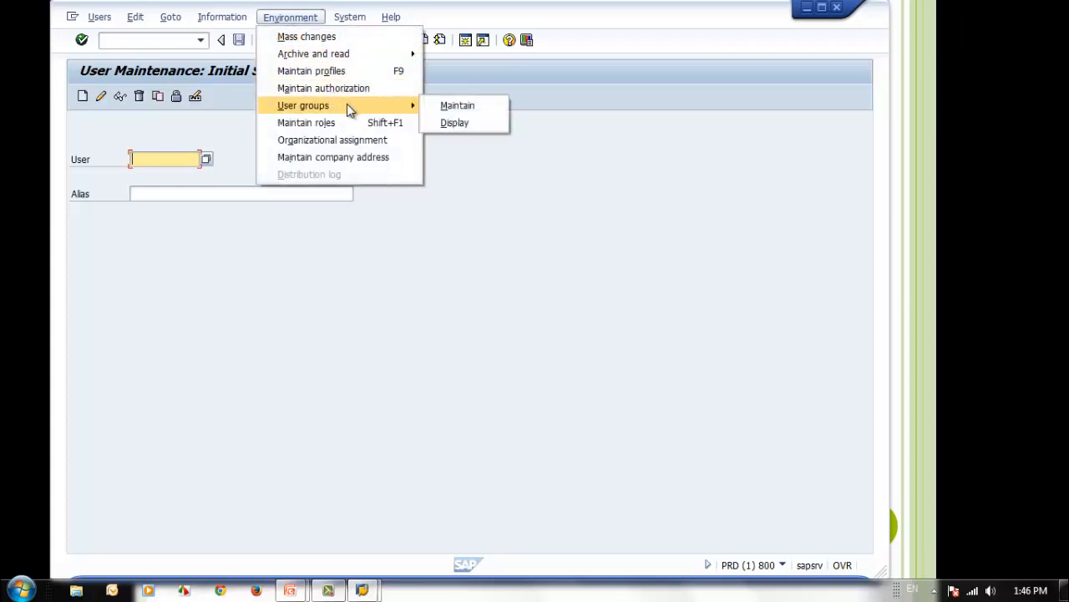
pyautogui.click(494, 109)
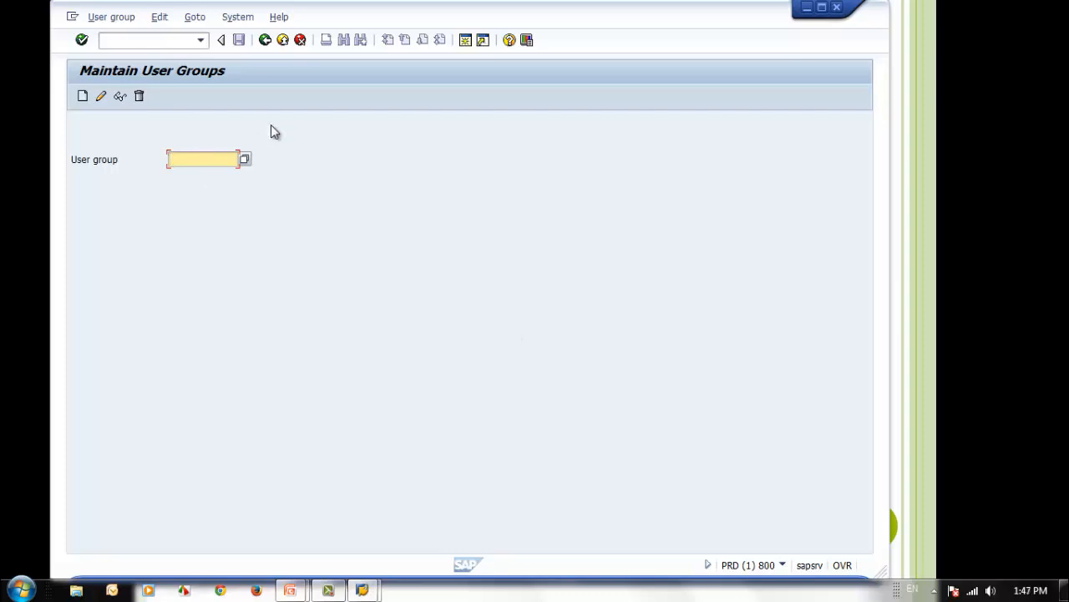
# Check the transaction code of the Maintain User Groups screen in the system status, and return to SAP Easy Access.
pyautogui.click(240, 17)
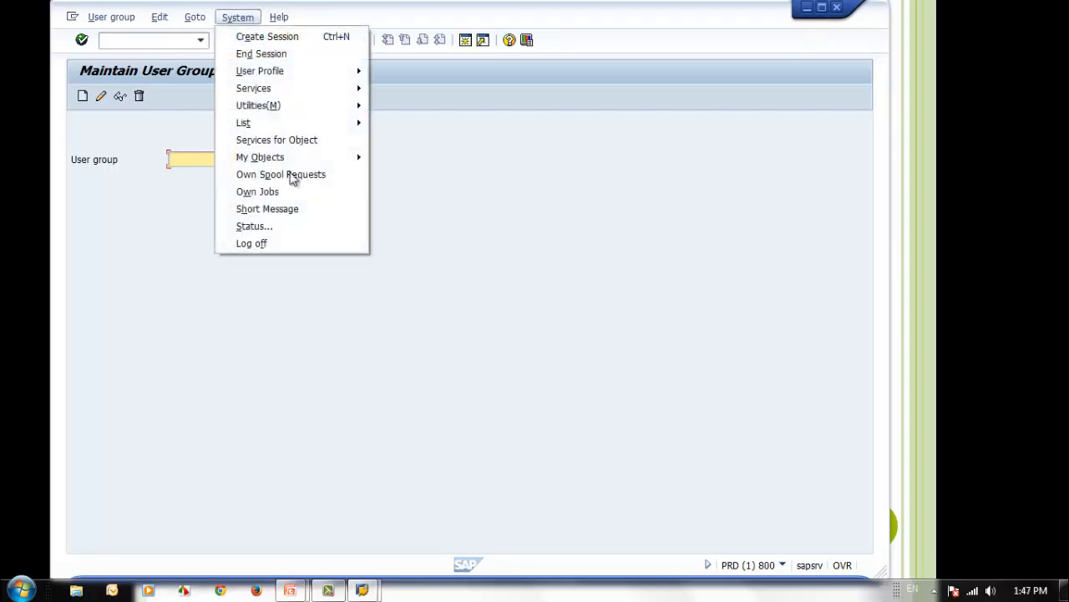
pyautogui.click(323, 227)
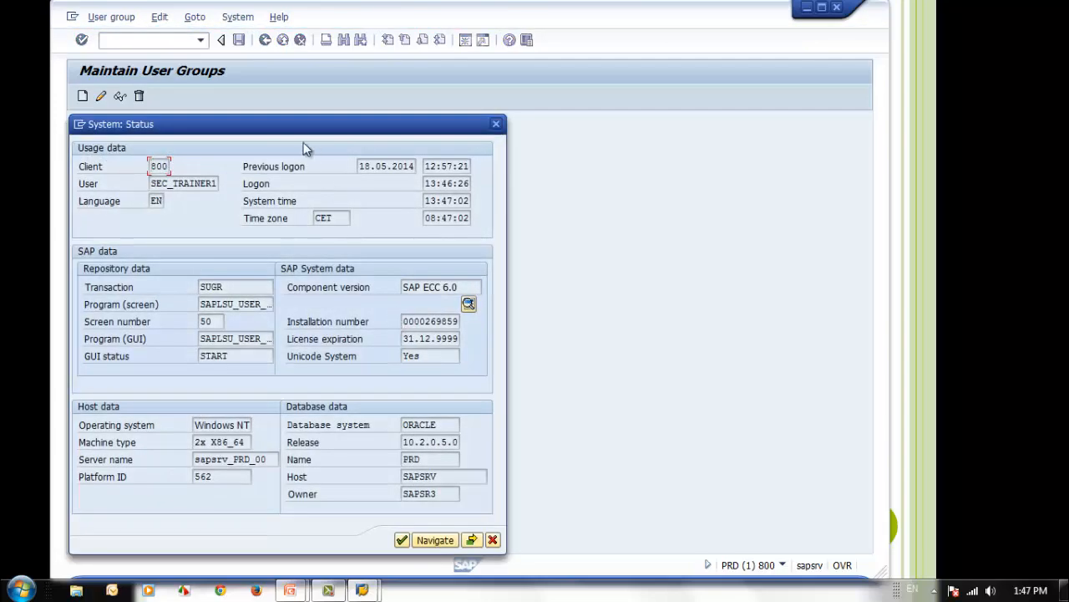
pyautogui.moveTo(301, 138); pyautogui.dragTo(601, 132)
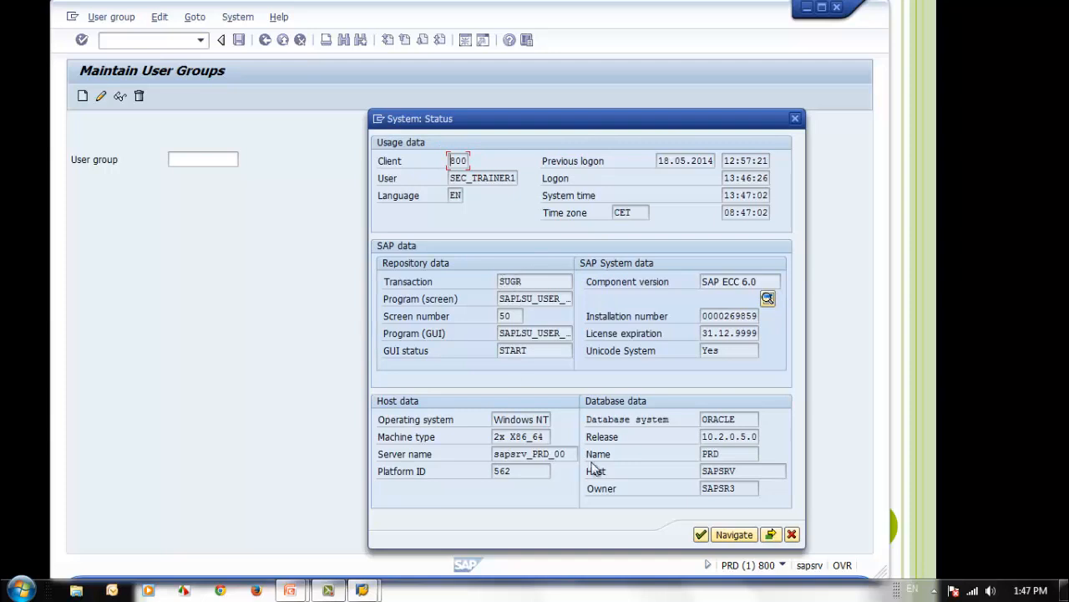
pyautogui.click(792, 535)
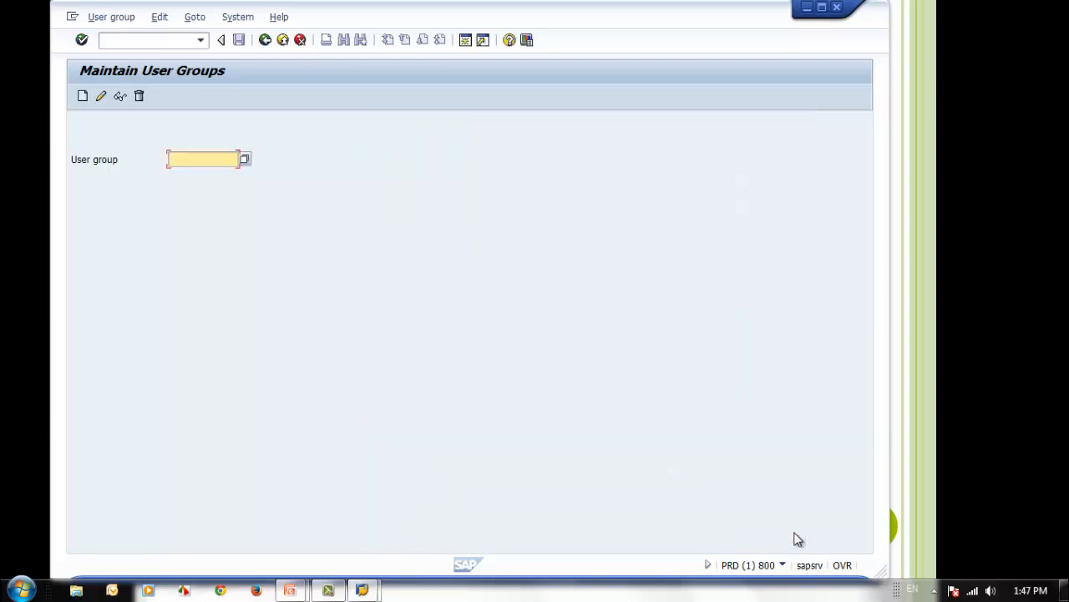
pyautogui.click(265, 40)
pyautogui.click(265, 40)
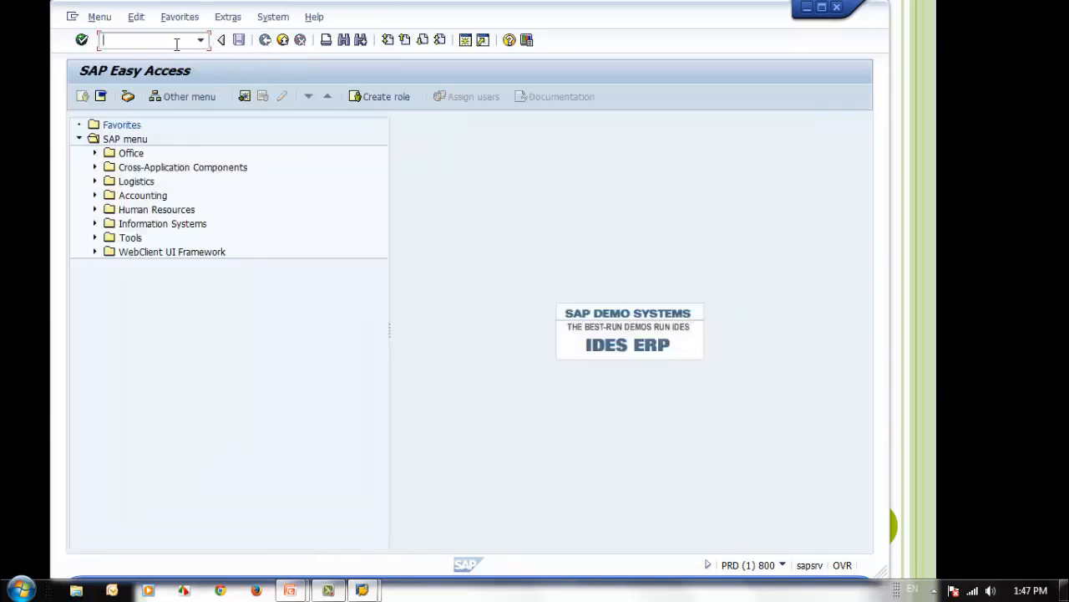
# Start transaction IW51 and open a new service notification of type S2, Activity Report, without logging off.
pyautogui.write('iw51')
pyautogui.press('Return')
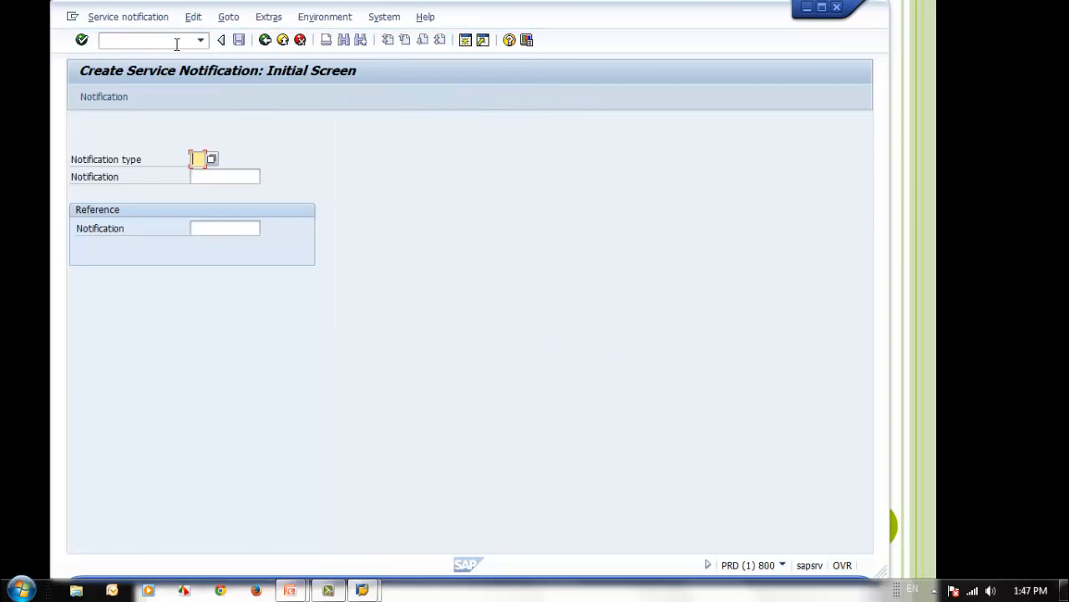
pyautogui.click(211, 159)
pyautogui.doubleClick(105, 115)
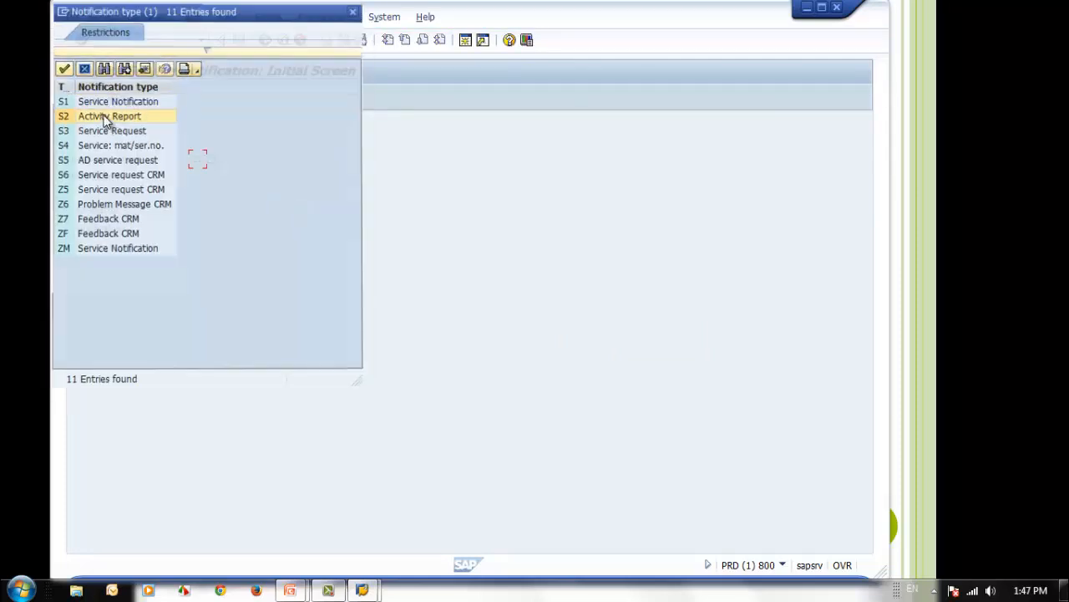
pyautogui.press('Return')
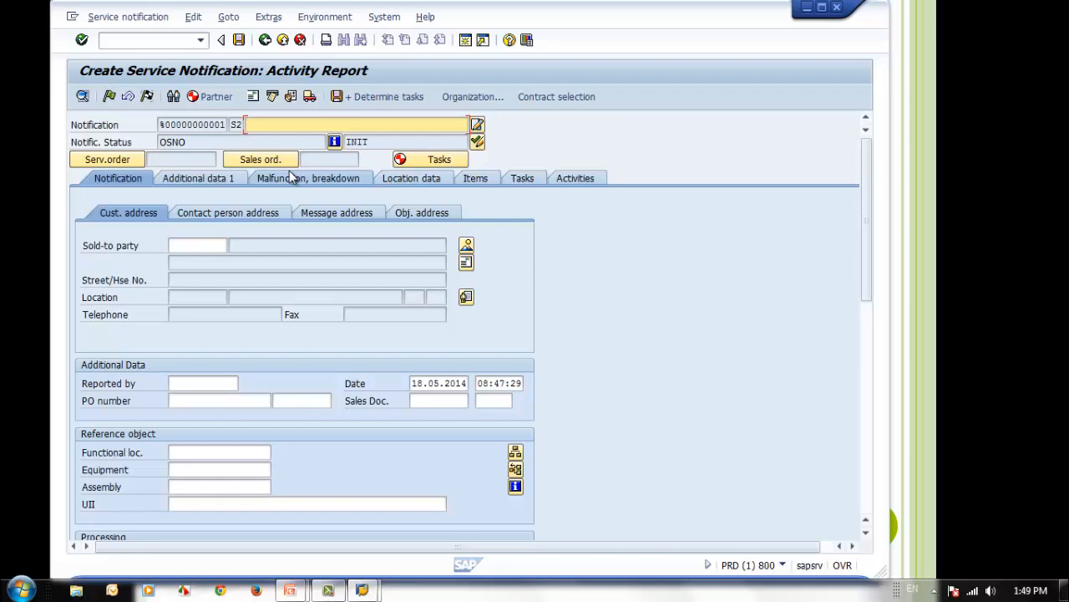
pyautogui.click(837, 9)
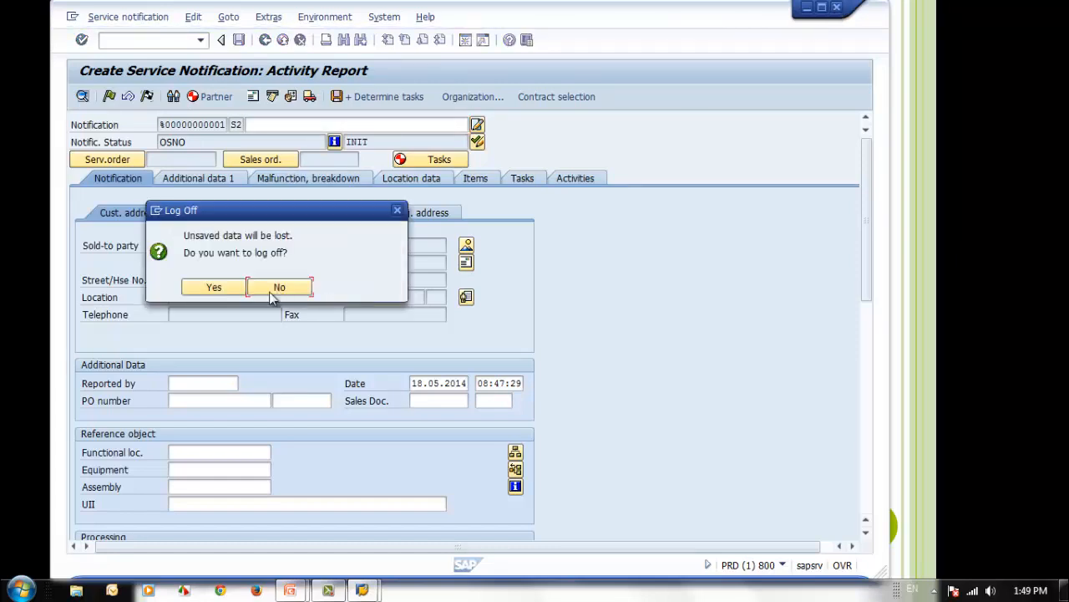
pyautogui.click(279, 286)
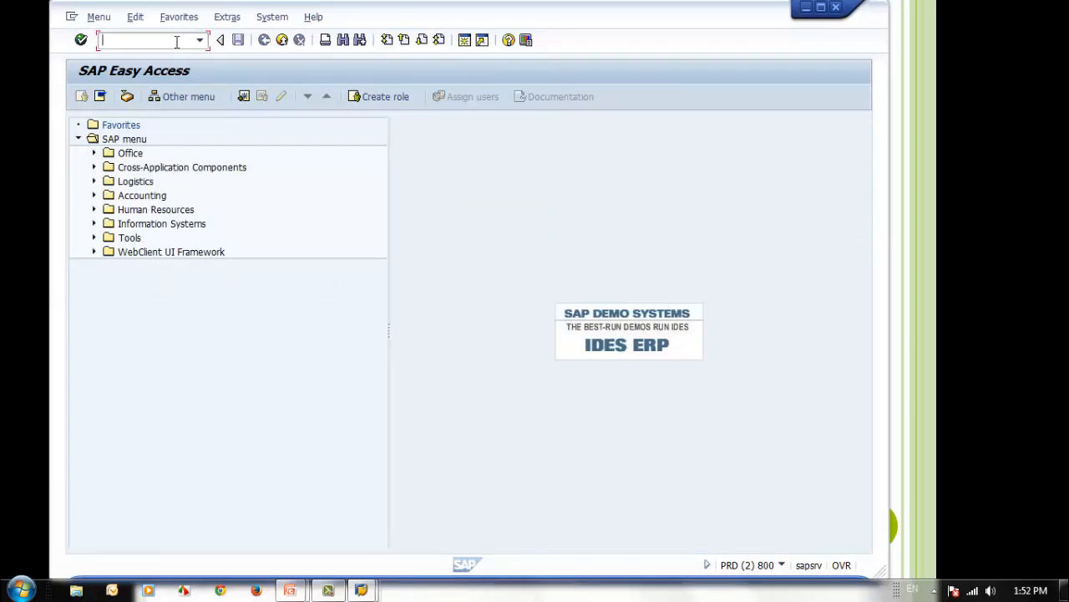
# Start transaction SU24 and display the authorization objects assigned to transaction code SU01.
pyautogui.write('su24')
pyautogui.press('Return')
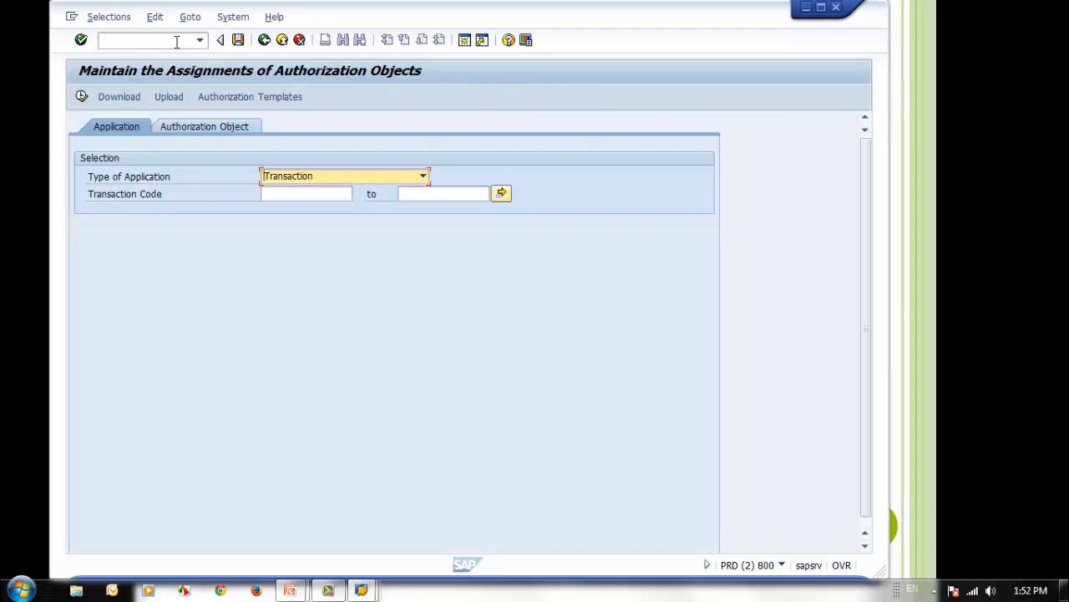
pyautogui.click(291, 194)
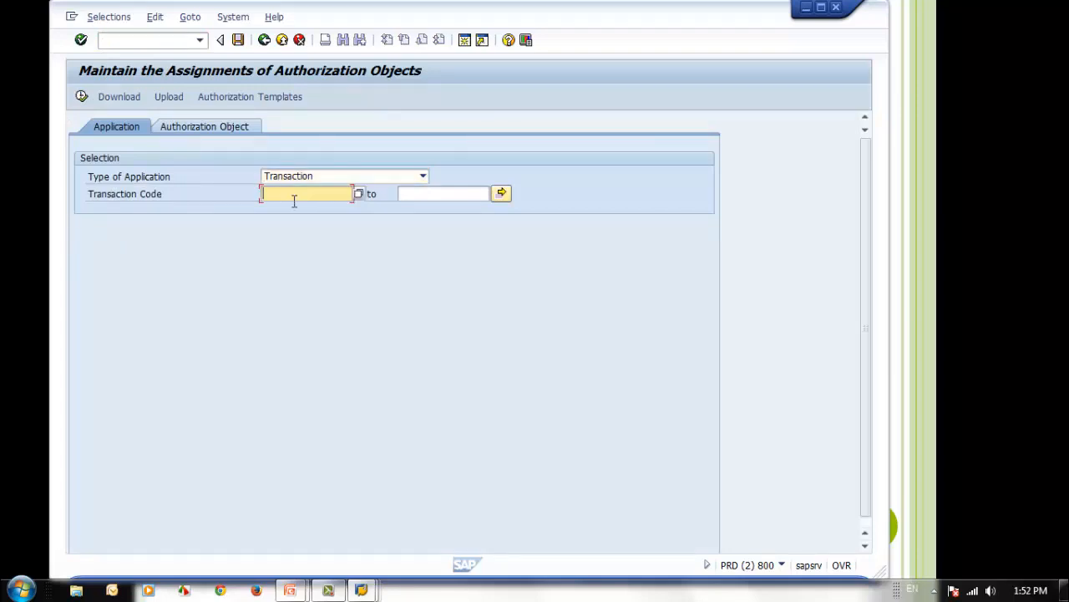
pyautogui.write('su0')
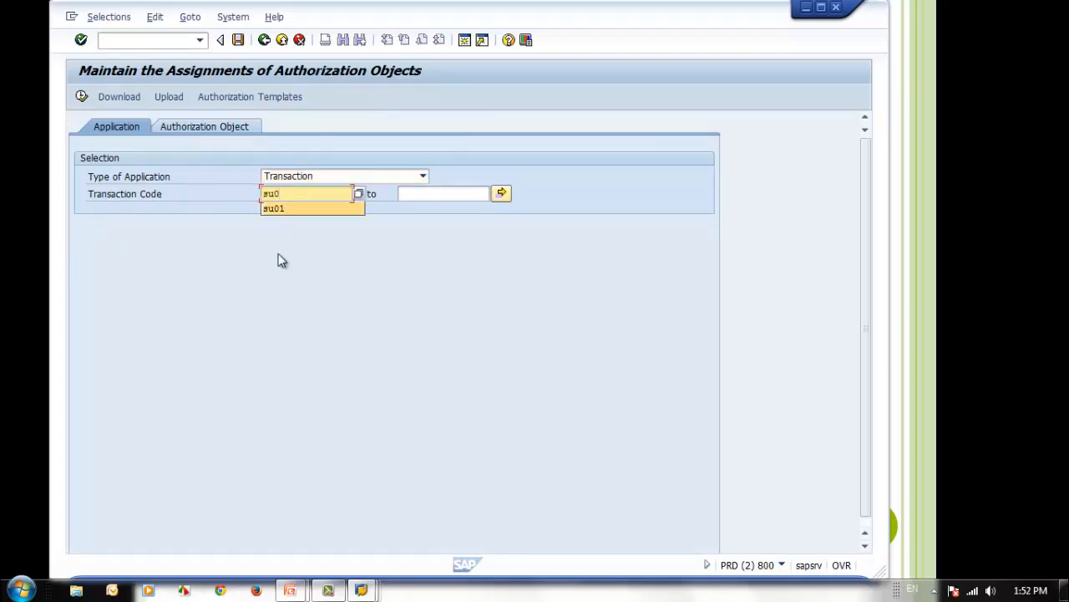
pyautogui.click(289, 208)
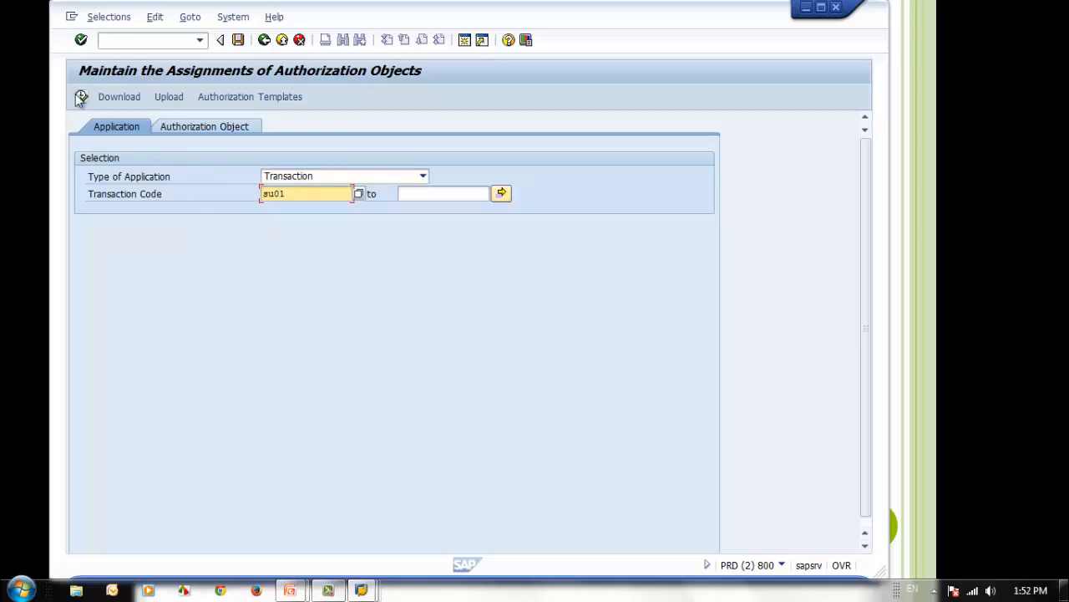
pyautogui.click(81, 96)
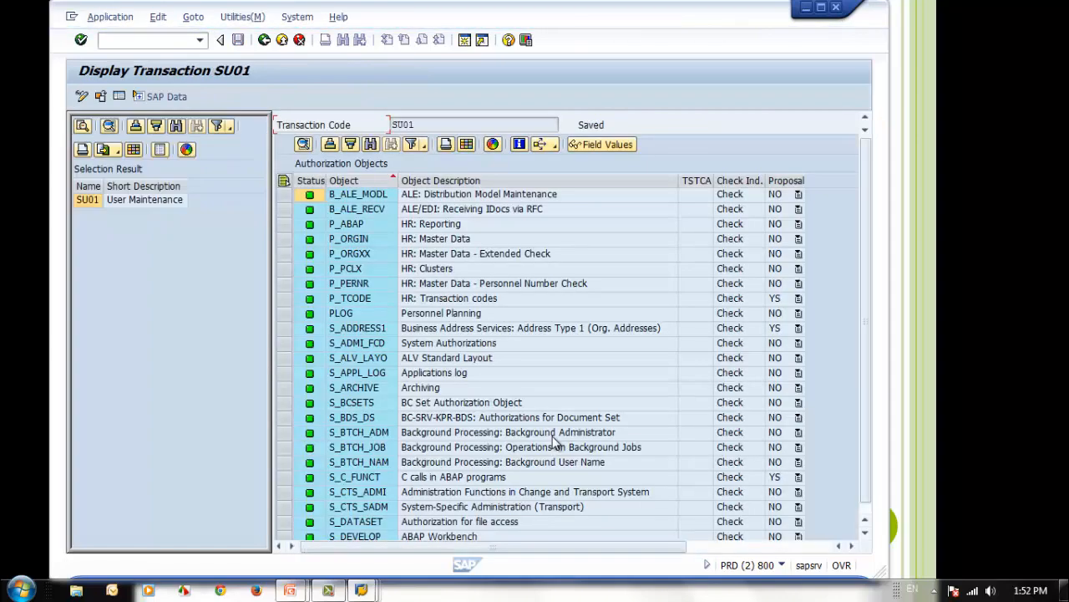
# Look through the authorization objects of SU01 and select the whole PLOG row.
pyautogui.click(488, 358)
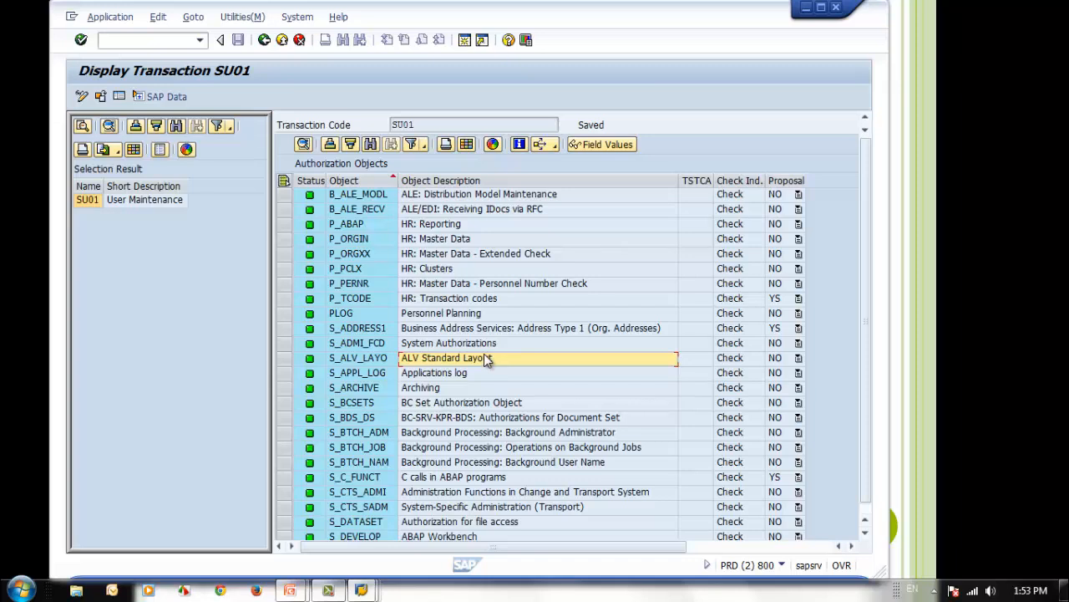
pyautogui.click(349, 316)
pyautogui.click(284, 315)
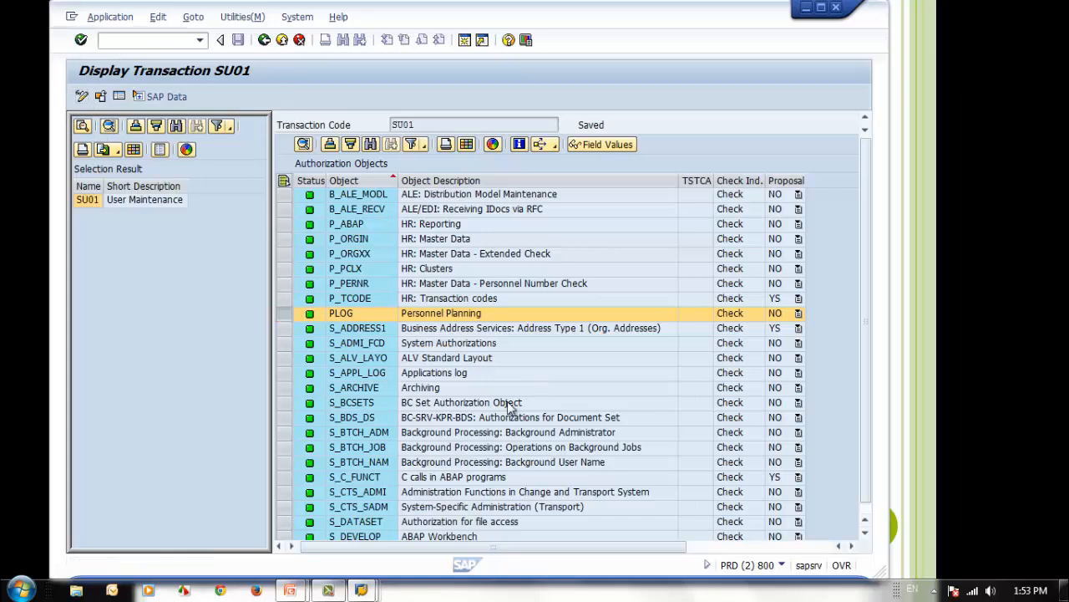
# Switch SU01 to change mode and view the entry dialog for an additional authorization object, cancelling it without adding one.
pyautogui.hotkey('ctrl', 'F1')
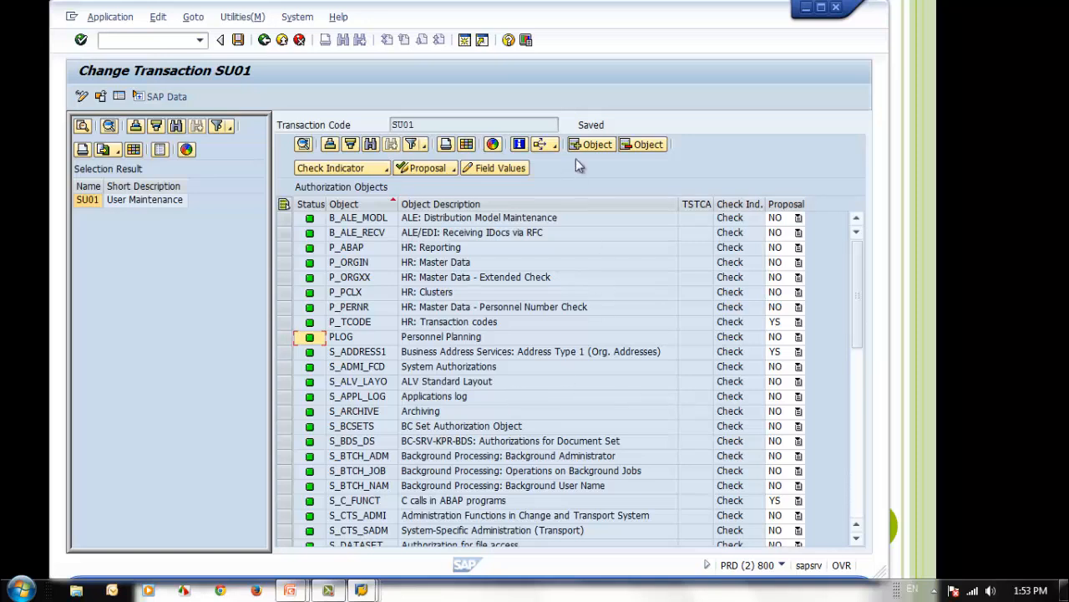
pyautogui.click(593, 144)
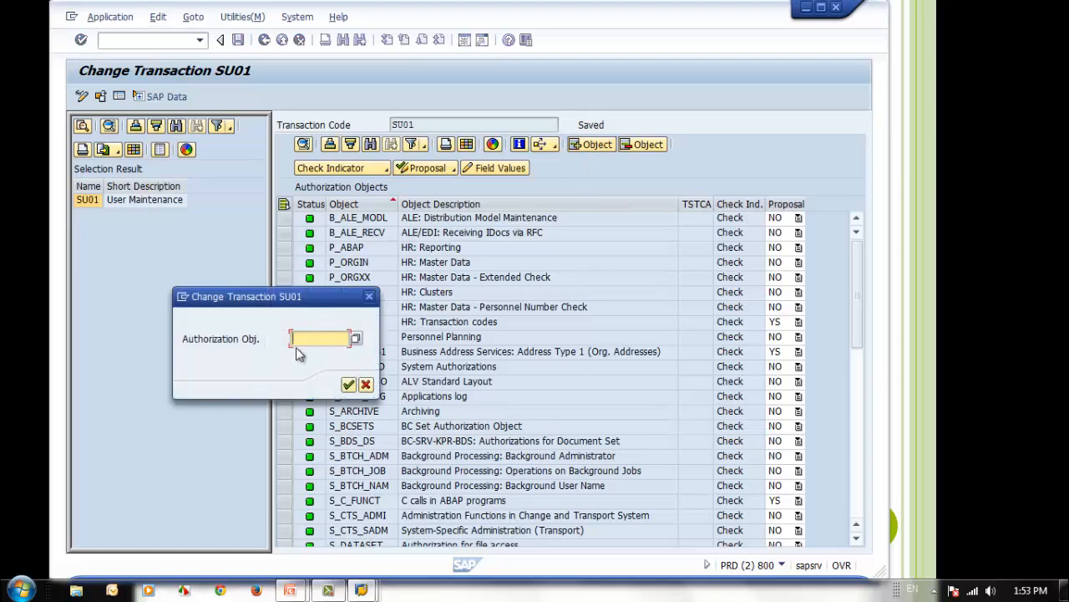
pyautogui.click(366, 385)
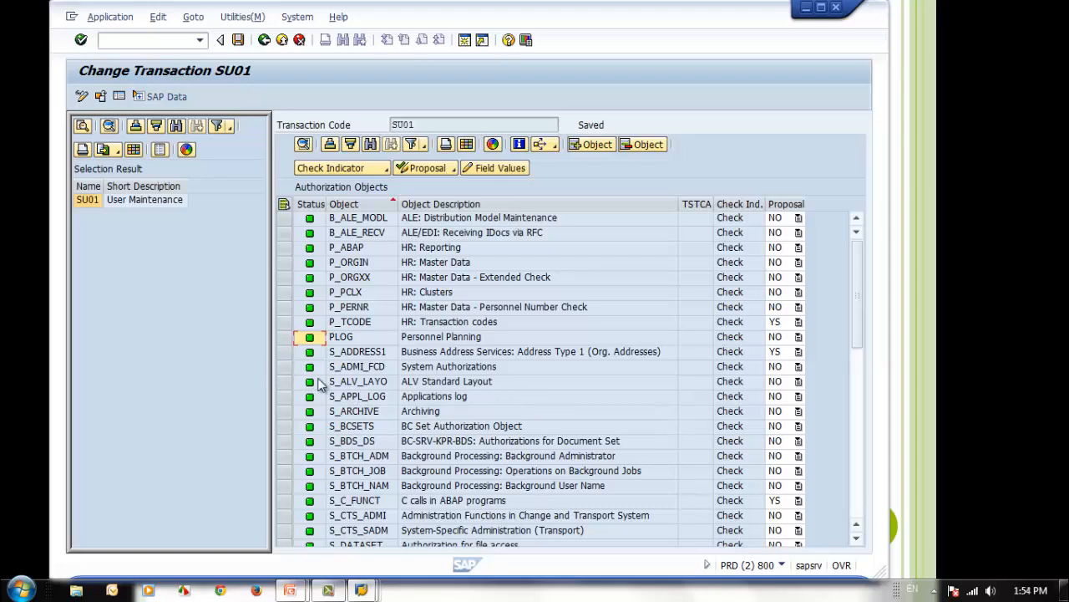
# Select the S_USER_PRO object among SU01's authorization objects and display its default field values.
pyautogui.scroll(-5, 318, 384)
pyautogui.scroll(-3, 370, 486)
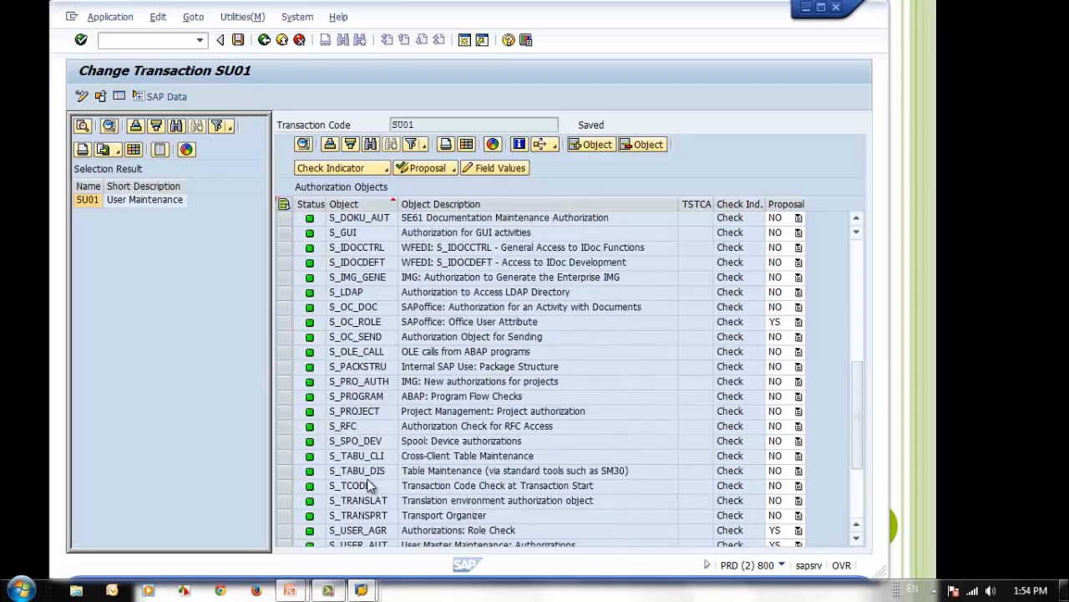
pyautogui.scroll(-3, 370, 485)
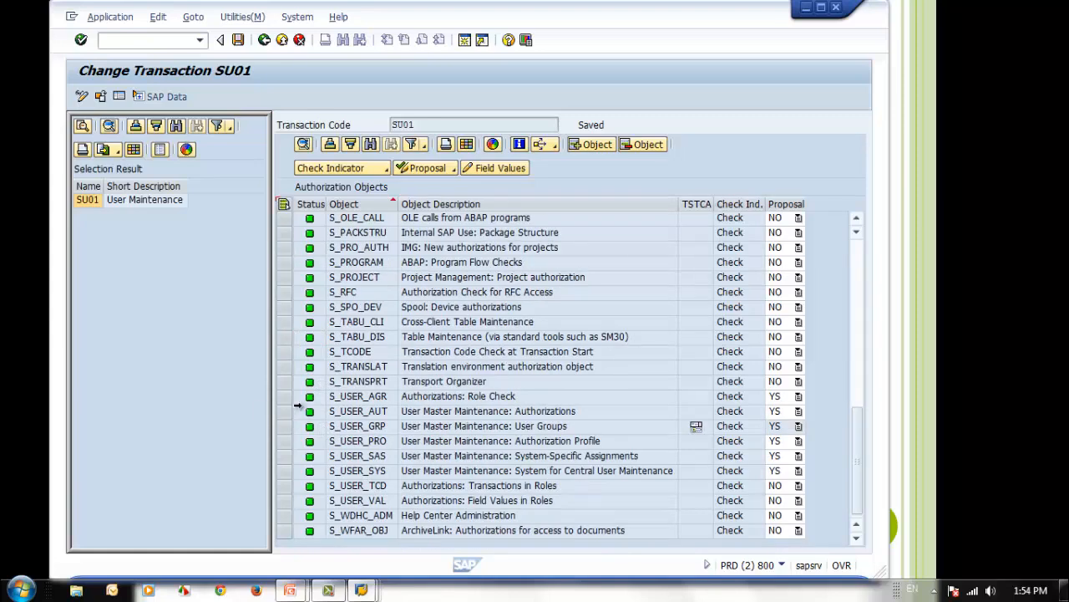
pyautogui.click(285, 396)
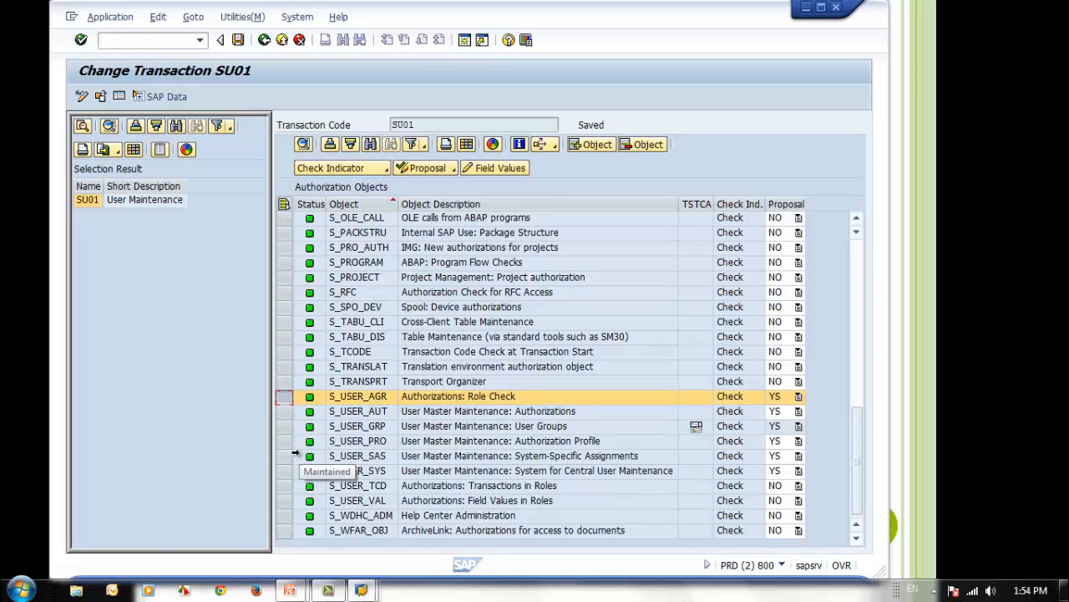
pyautogui.click(286, 447)
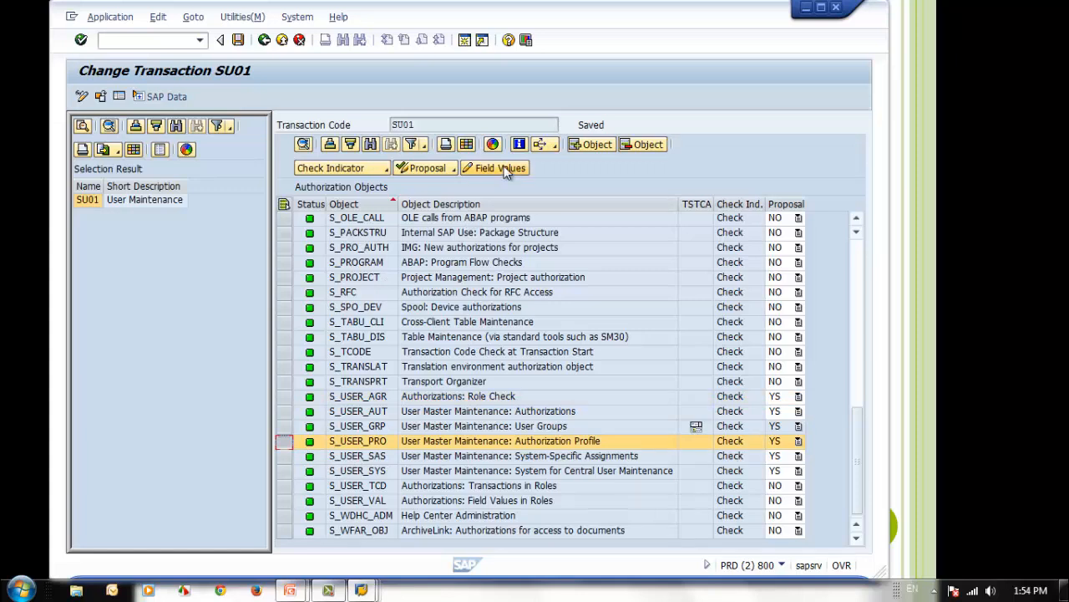
pyautogui.scroll(1, 407, 522)
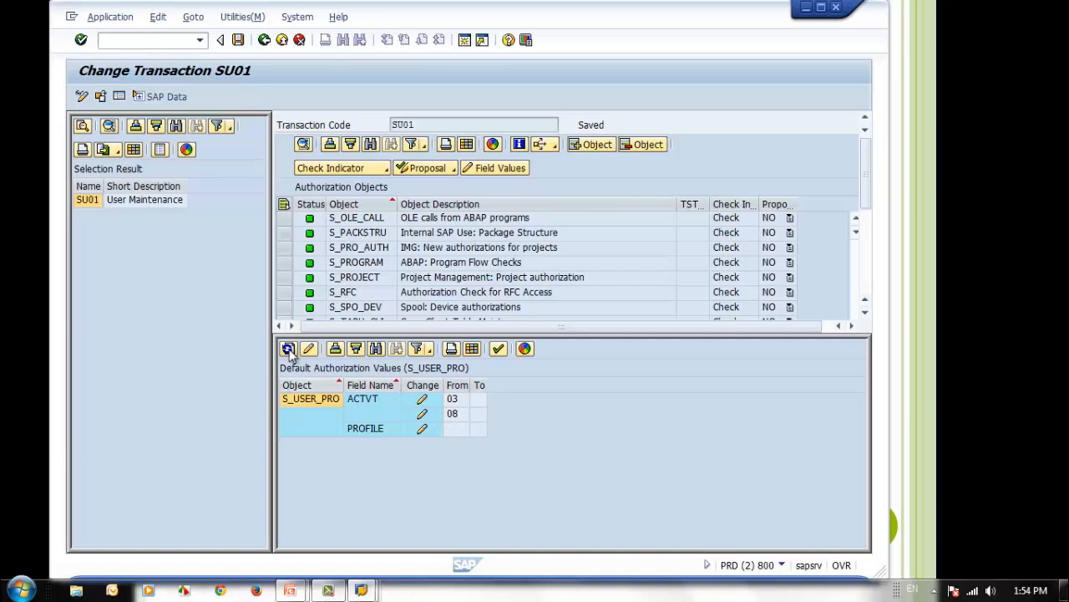
# Add activity 22 (Enter, Include, Assign) to S_USER_PRO's ACTVT field, and leave the SU01 maintenance without saving.
pyautogui.click(421, 413)
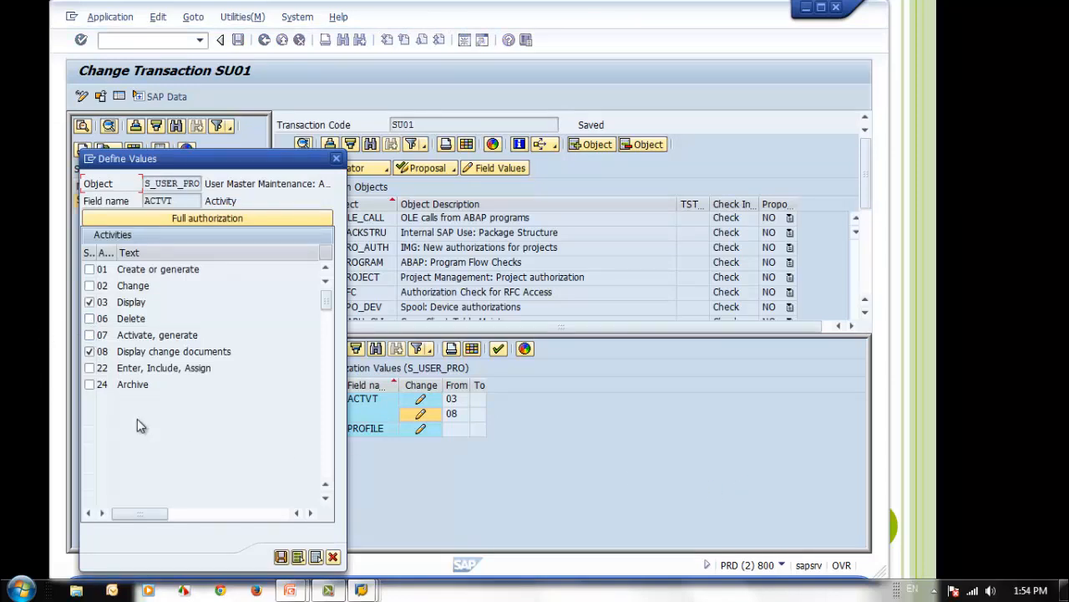
pyautogui.click(90, 372)
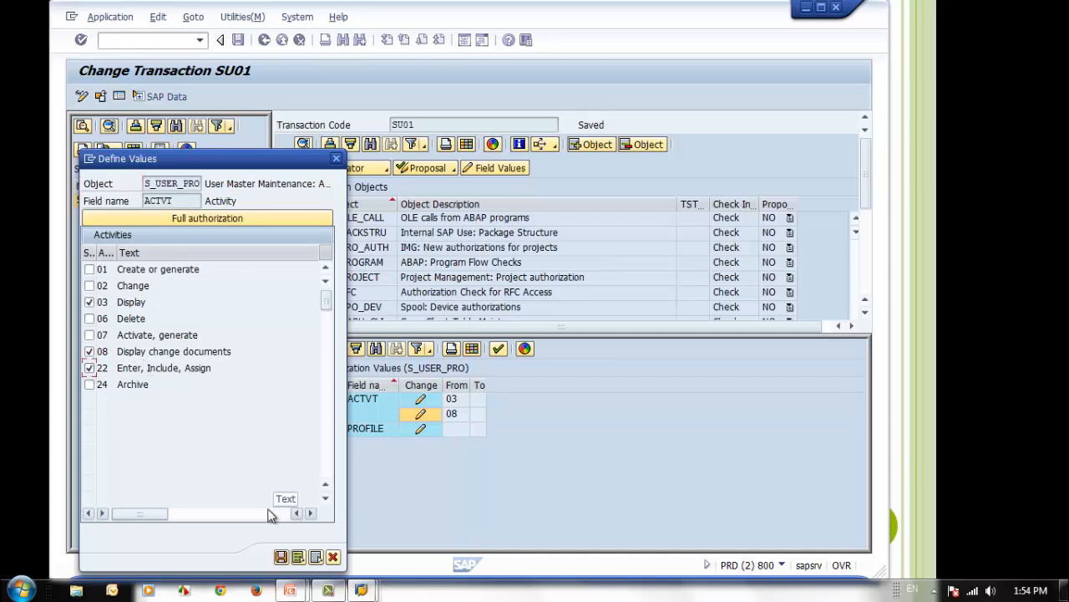
pyautogui.click(281, 557)
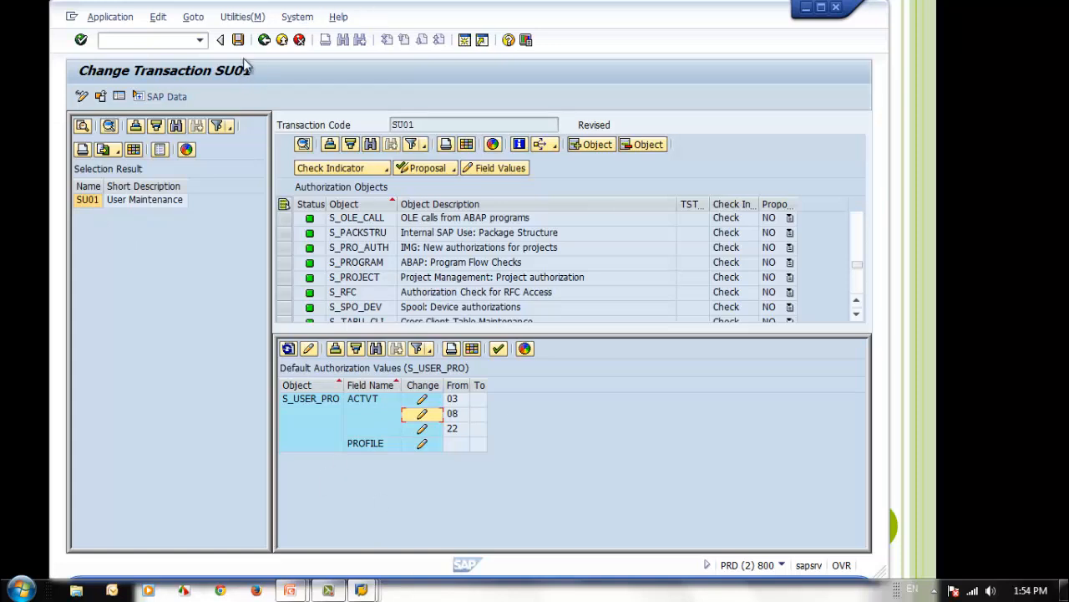
pyautogui.click(264, 41)
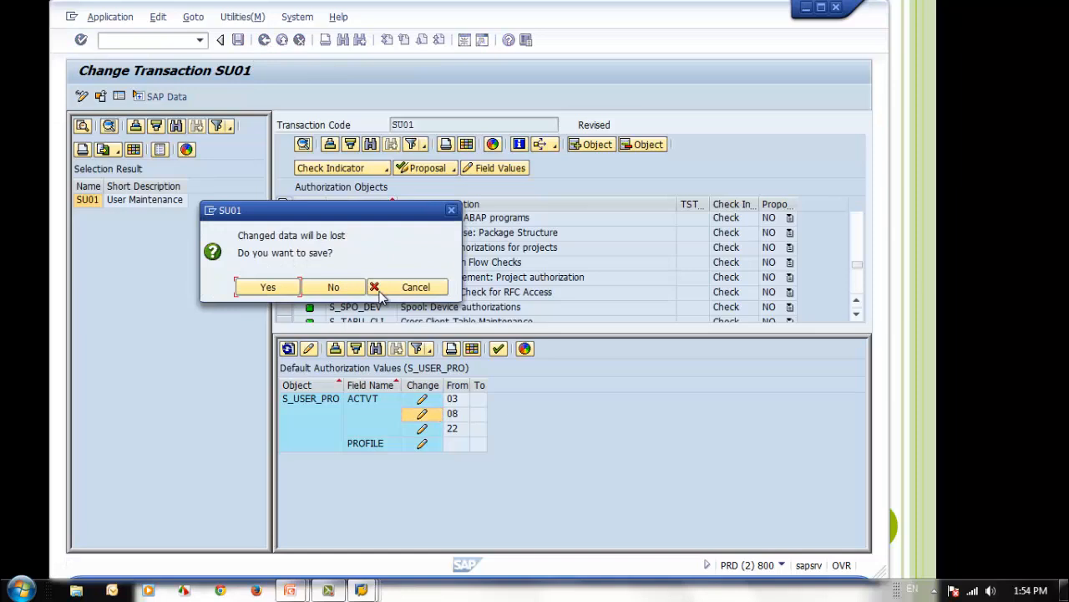
pyautogui.click(335, 288)
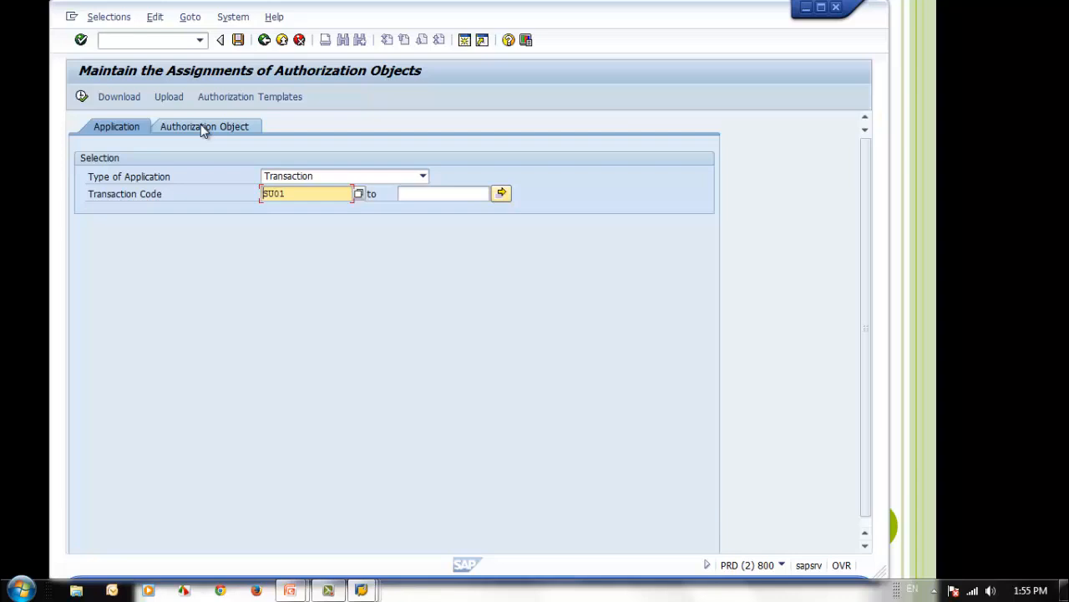
# Display SU01's authorization objects again, locate S_USER_GRP, and return to the initial selection.
pyautogui.click(82, 96)
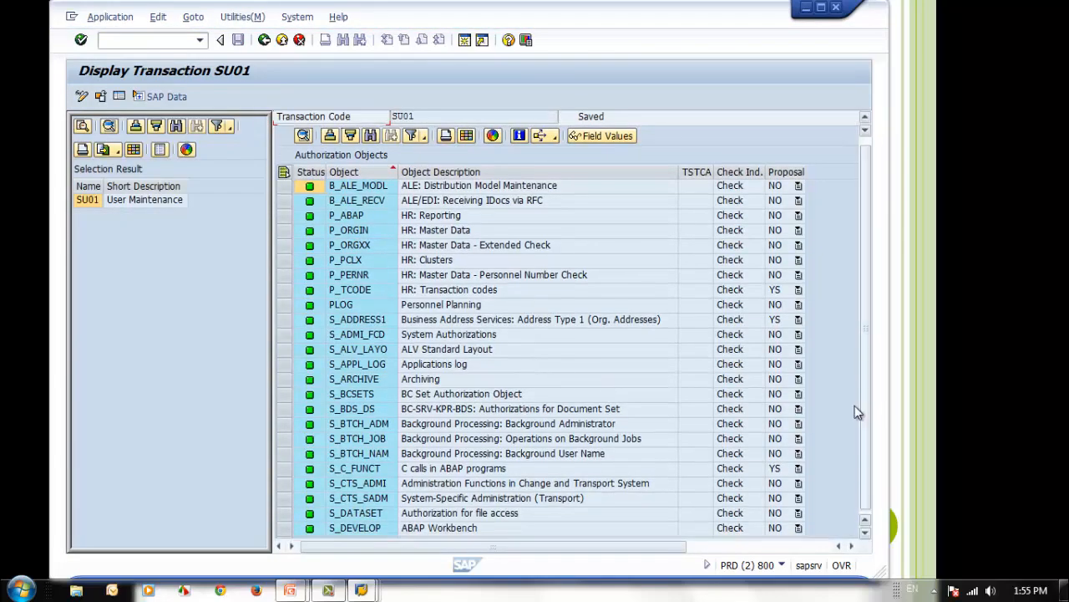
pyautogui.scroll(-10, 849, 409)
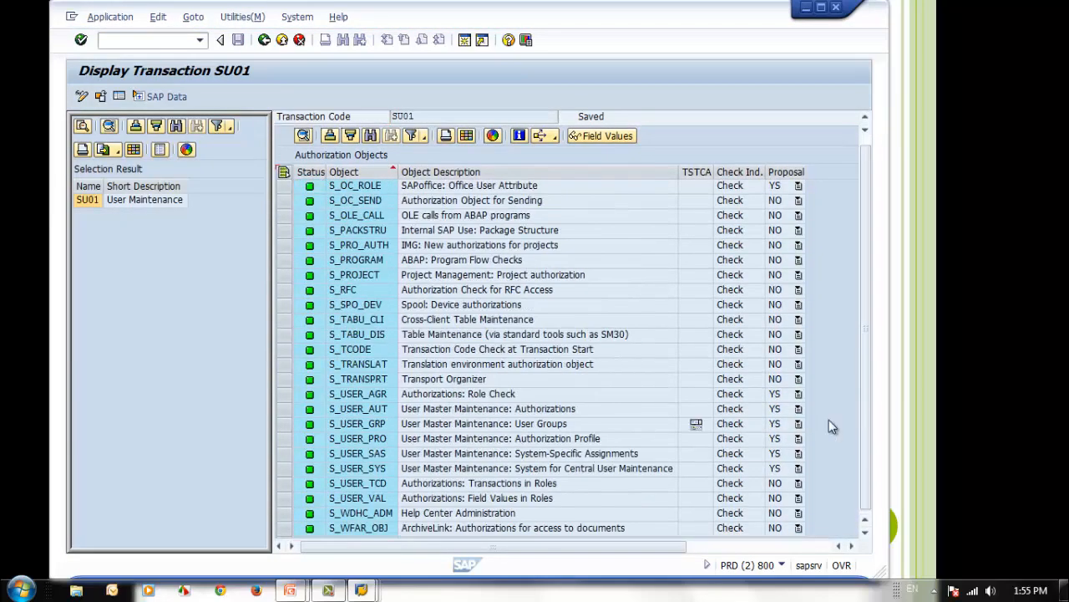
pyautogui.click(356, 424)
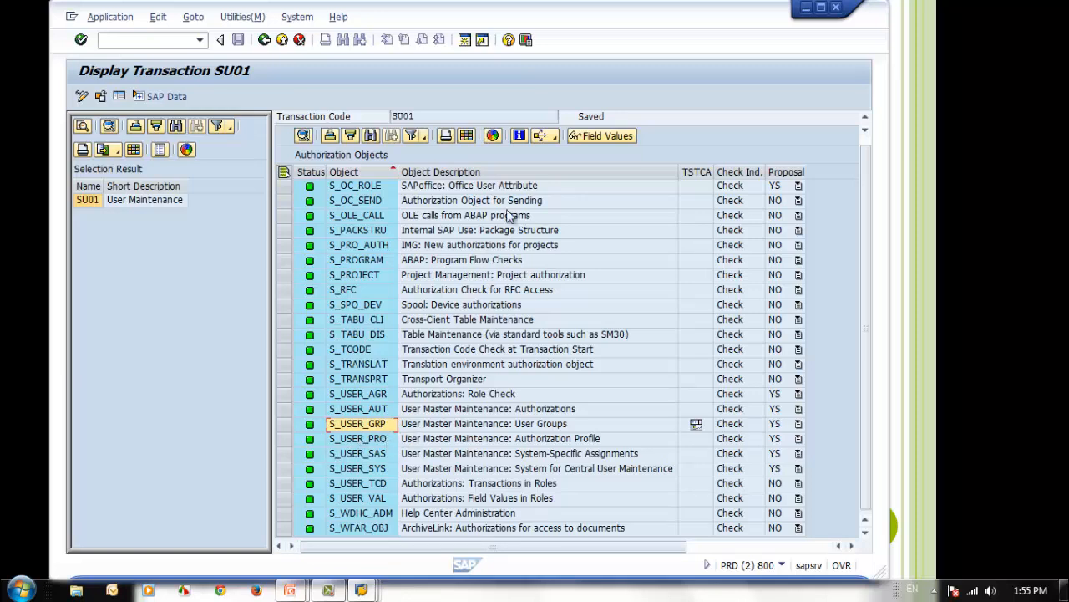
pyautogui.click(264, 40)
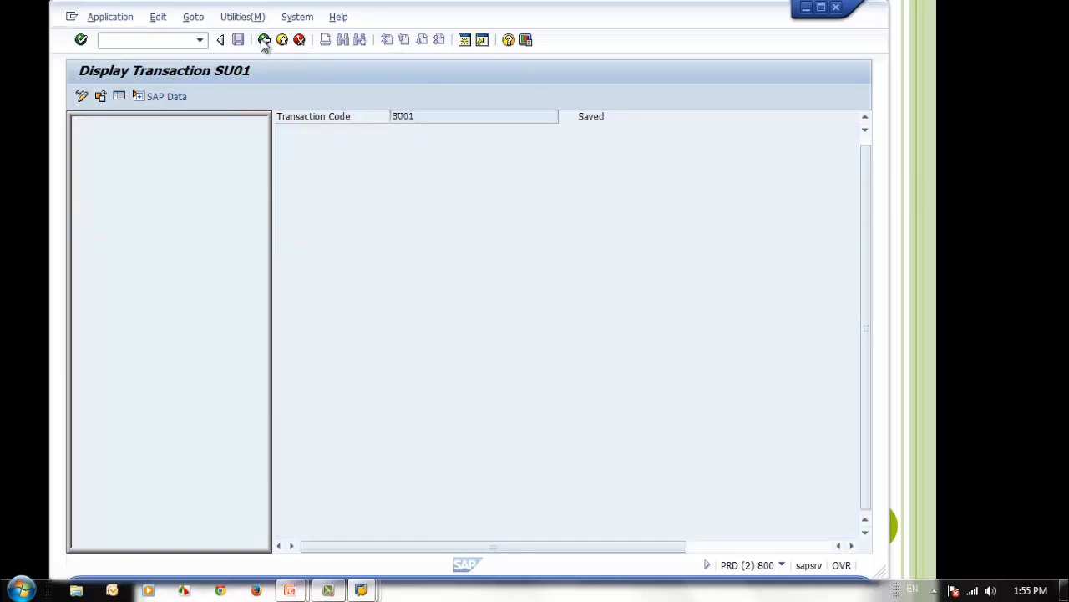
# Display all assignments of authorization object S_USER_GRP to applications of type Transaction.
pyautogui.click(245, 130)
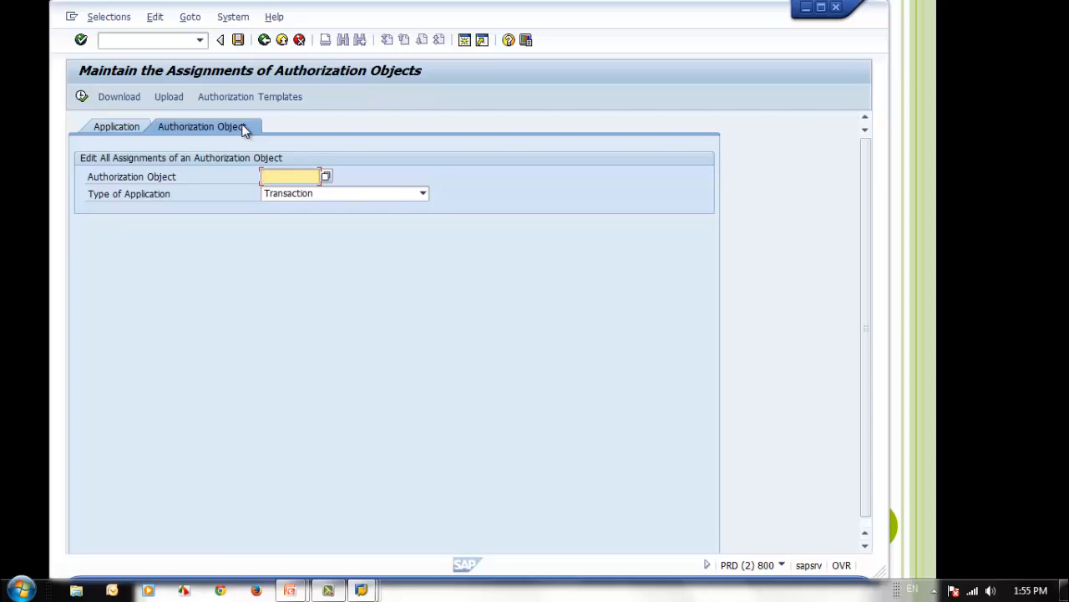
pyautogui.write('S_USER_GRP')
pyautogui.click(399, 195)
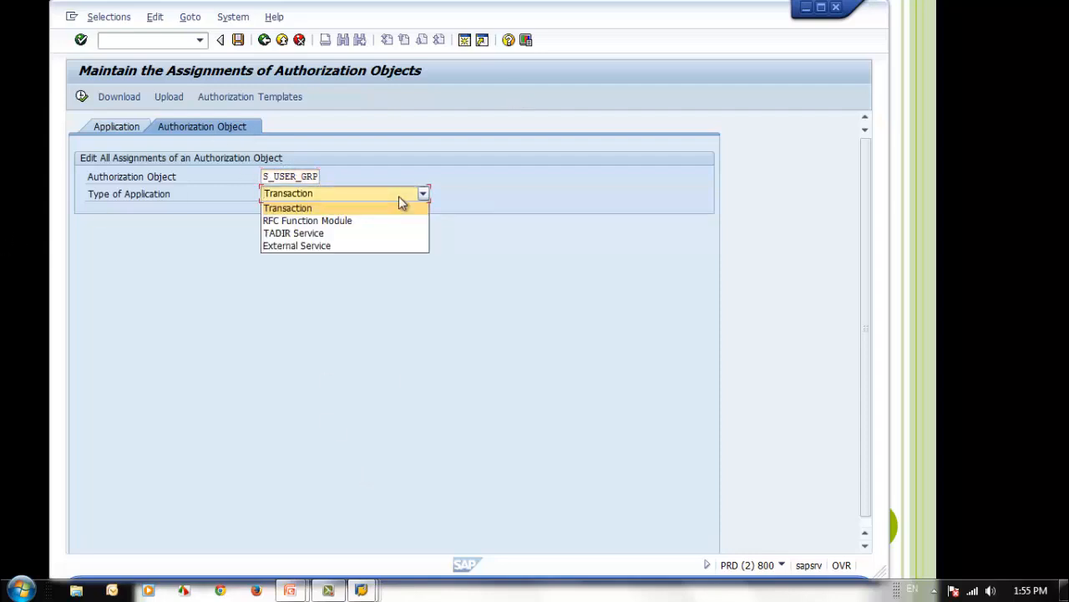
pyautogui.click(399, 196)
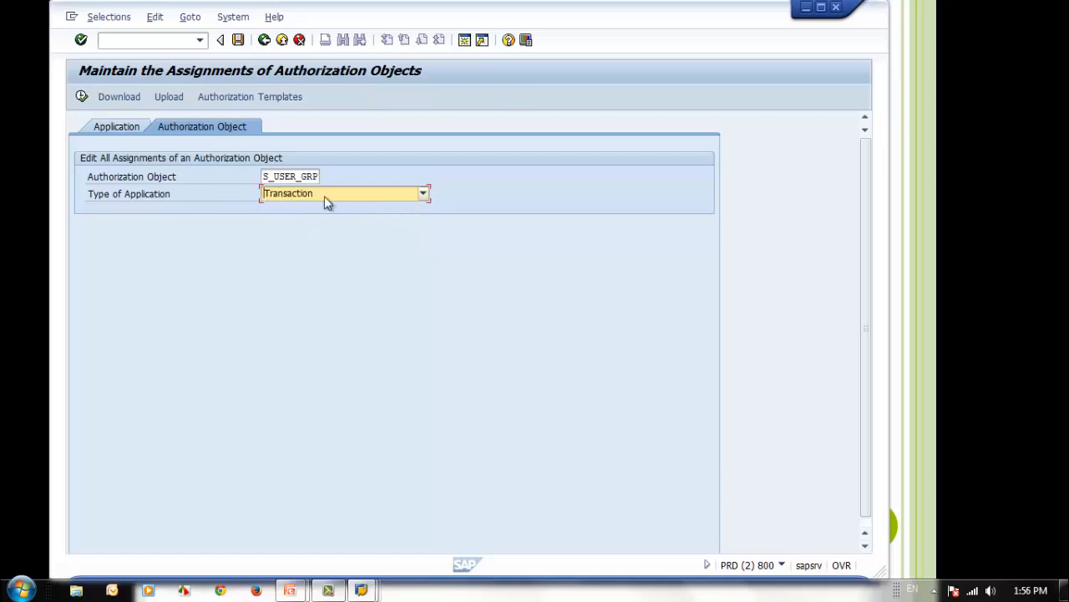
pyautogui.click(81, 96)
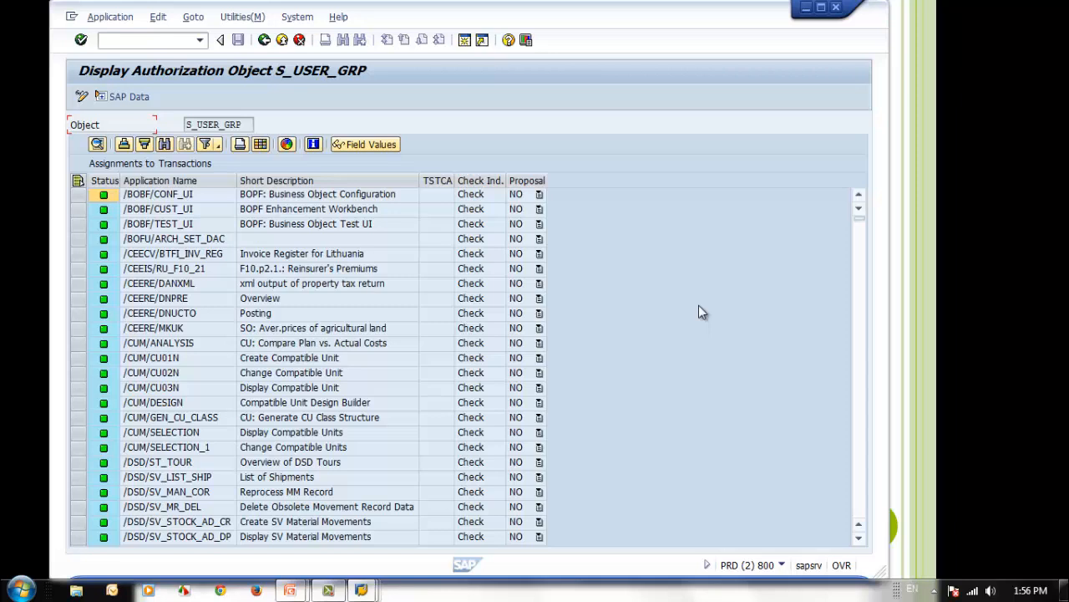
# Sort the S_USER_GRP transaction assignments by proposal in descending order.
pyautogui.click(525, 180)
pyautogui.click(147, 145)
pyautogui.click(145, 345)
# Look through the transactions assigned to S_USER_GRP with proposal YS.
pyautogui.scroll(-15, 228, 360)
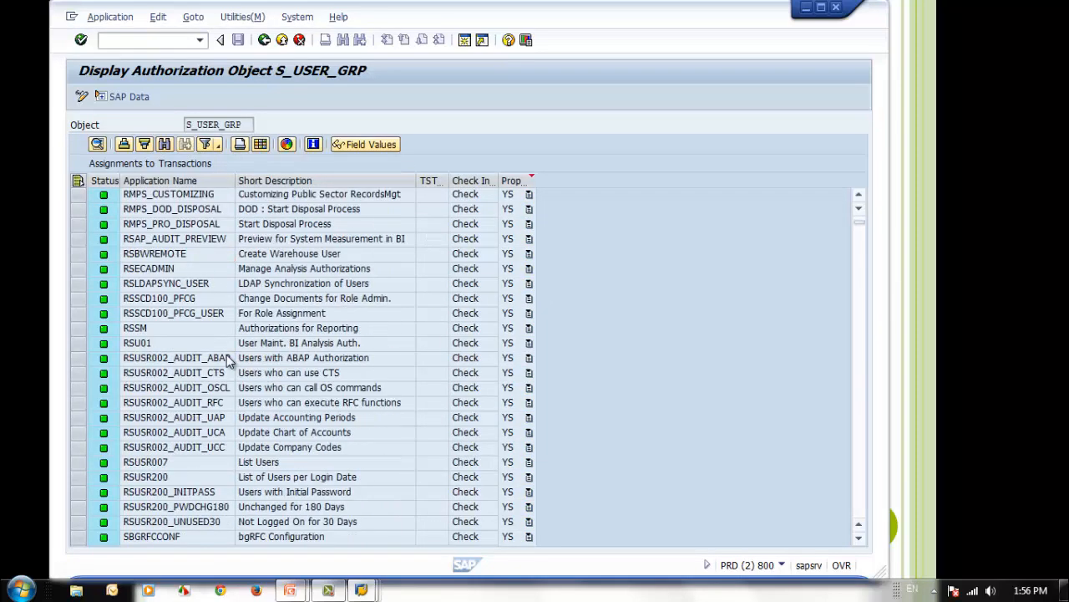
pyautogui.scroll(-3, 227, 354)
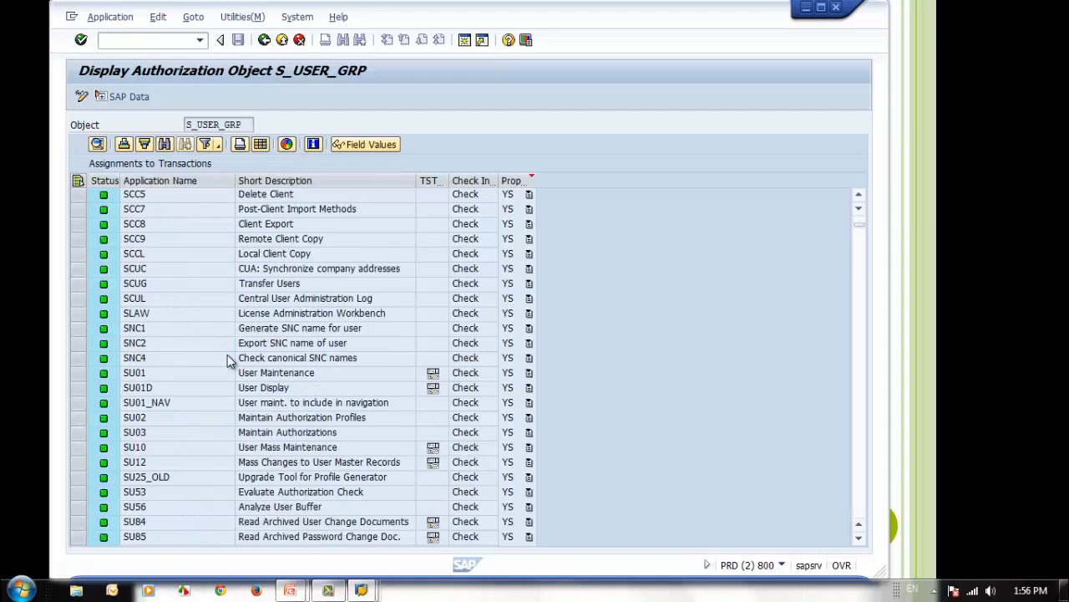
pyautogui.scroll(18, 228, 358)
pyautogui.scroll(1, 228, 360)
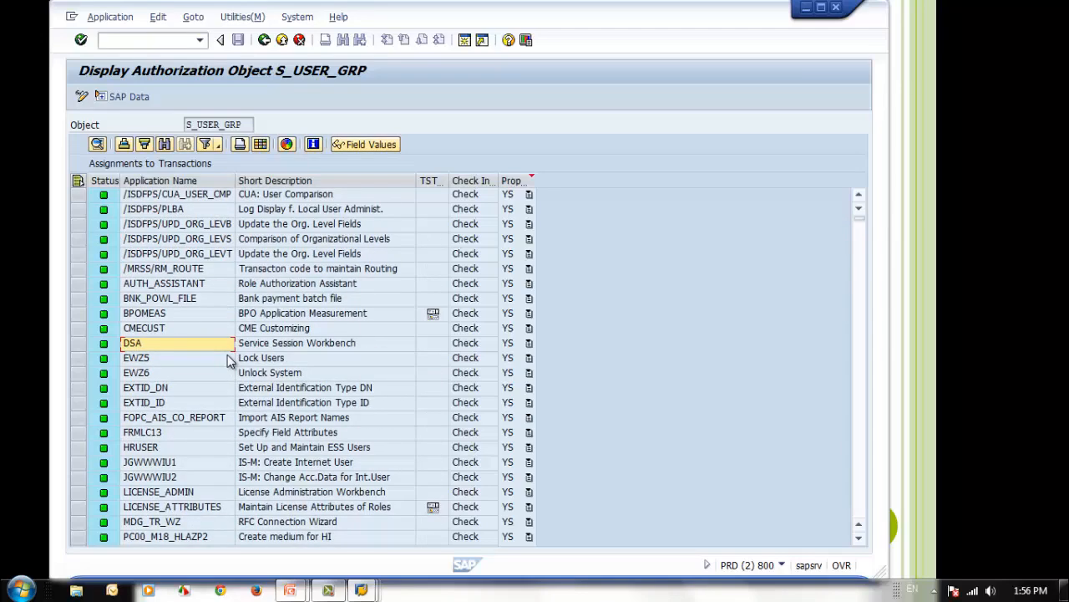
pyautogui.scroll(-16, 227, 361)
pyautogui.scroll(-10, 228, 360)
pyautogui.scroll(4, 227, 360)
pyautogui.scroll(2, 228, 360)
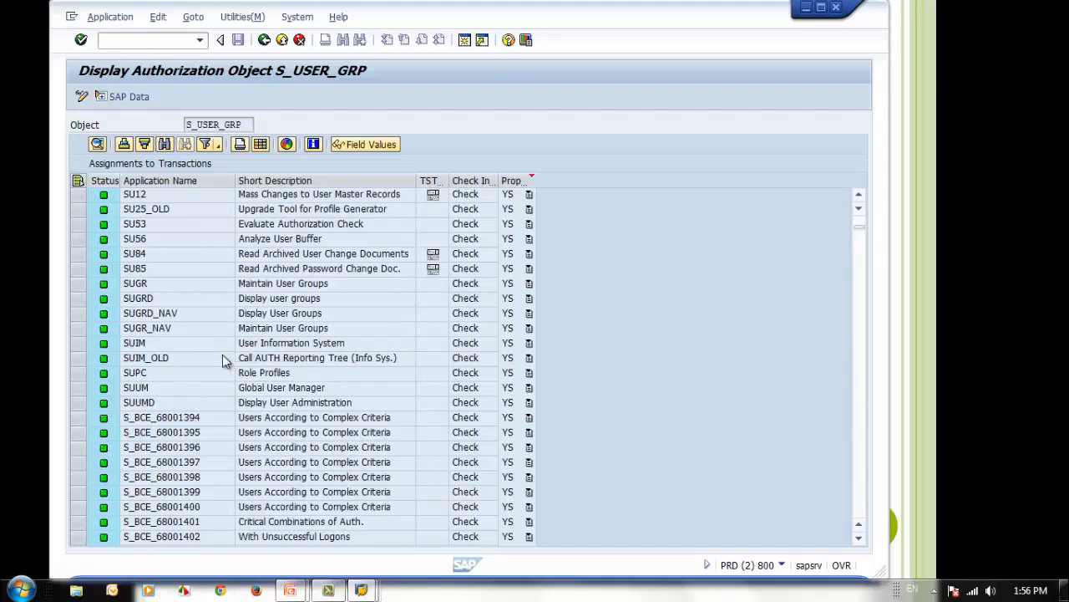
# Examine the user administration transactions assigned to S_USER_GRP, including SU53, SU56, SU01D, SU02, SU03 and SU10.
pyautogui.click(158, 229)
pyautogui.click(159, 238)
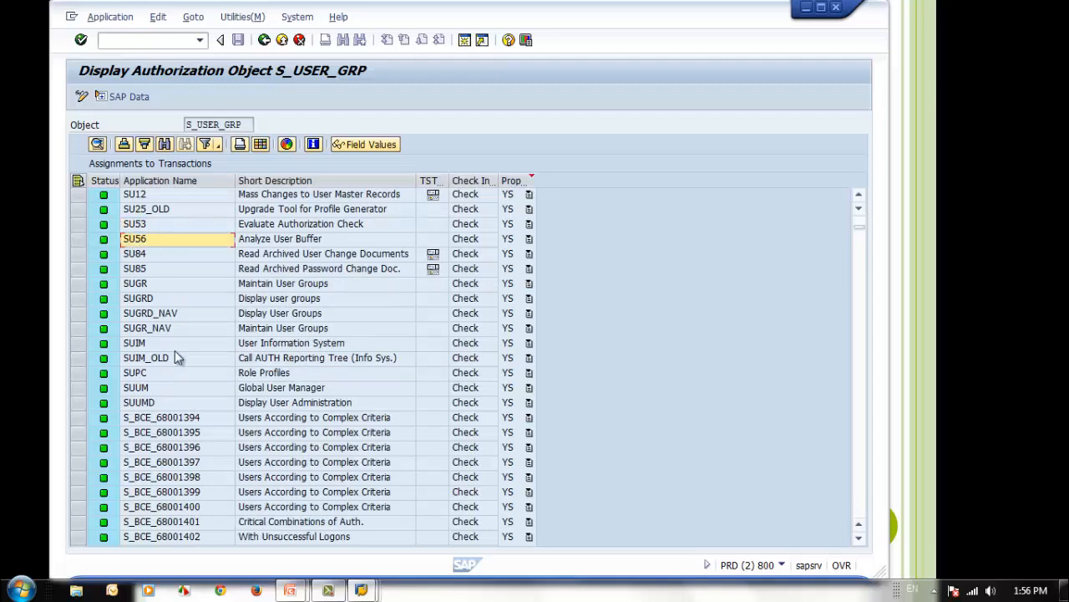
pyautogui.scroll(6, 186, 359)
pyautogui.scroll(1, 186, 359)
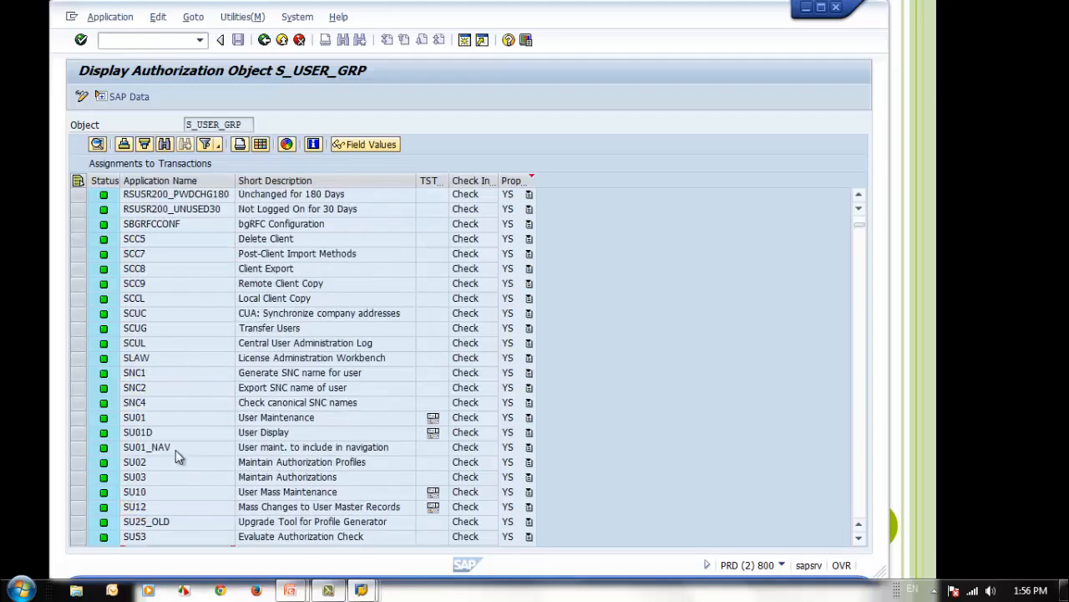
pyautogui.click(175, 436)
pyautogui.click(174, 459)
pyautogui.click(172, 479)
pyautogui.click(178, 493)
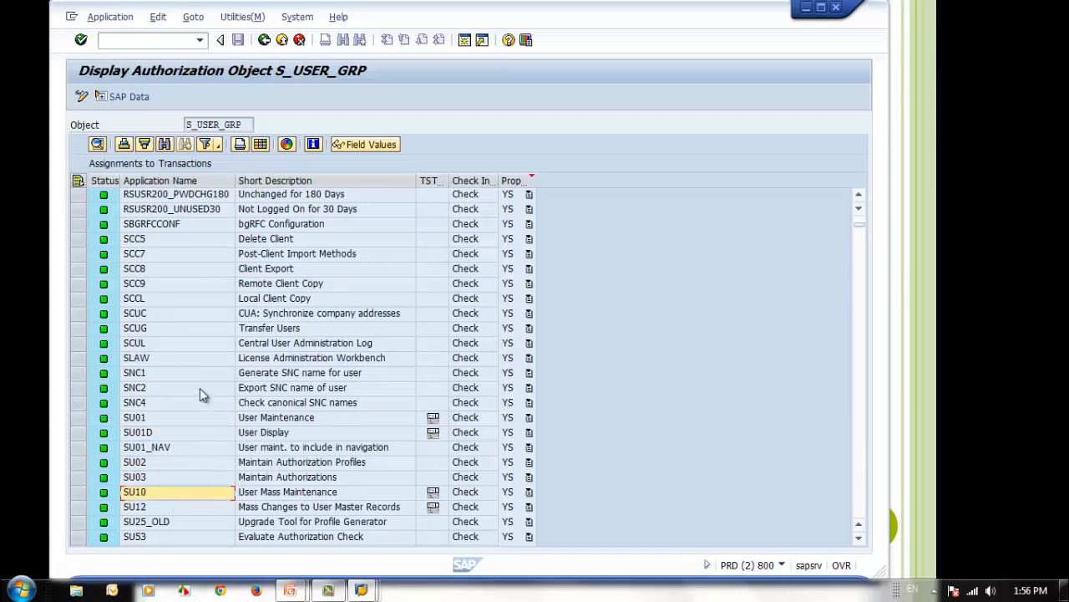
# Review the assigned transactions BPOMEAS, LICENSE_ATTRIBUTES, SU01, SU01D, SU03, SU10 and SU12 and their descriptions.
pyautogui.scroll(15, 199, 389)
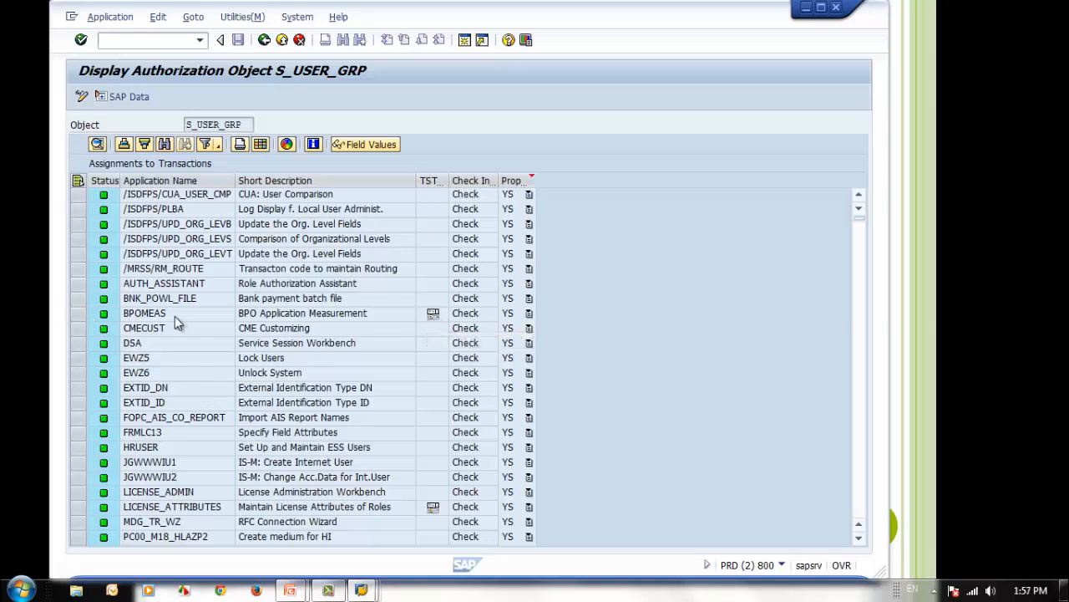
pyautogui.click(250, 317)
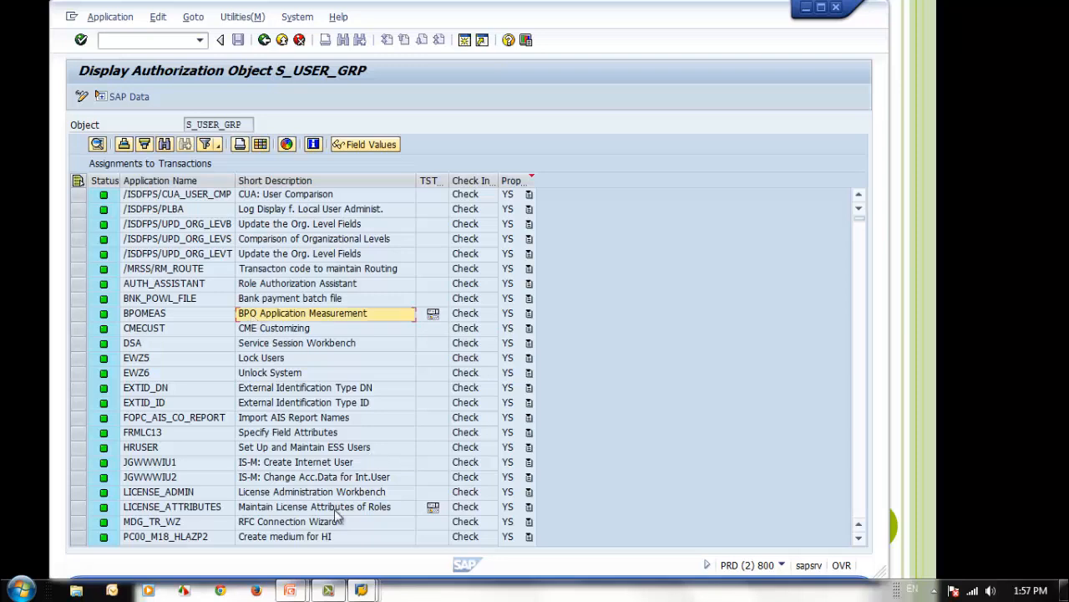
pyautogui.click(277, 512)
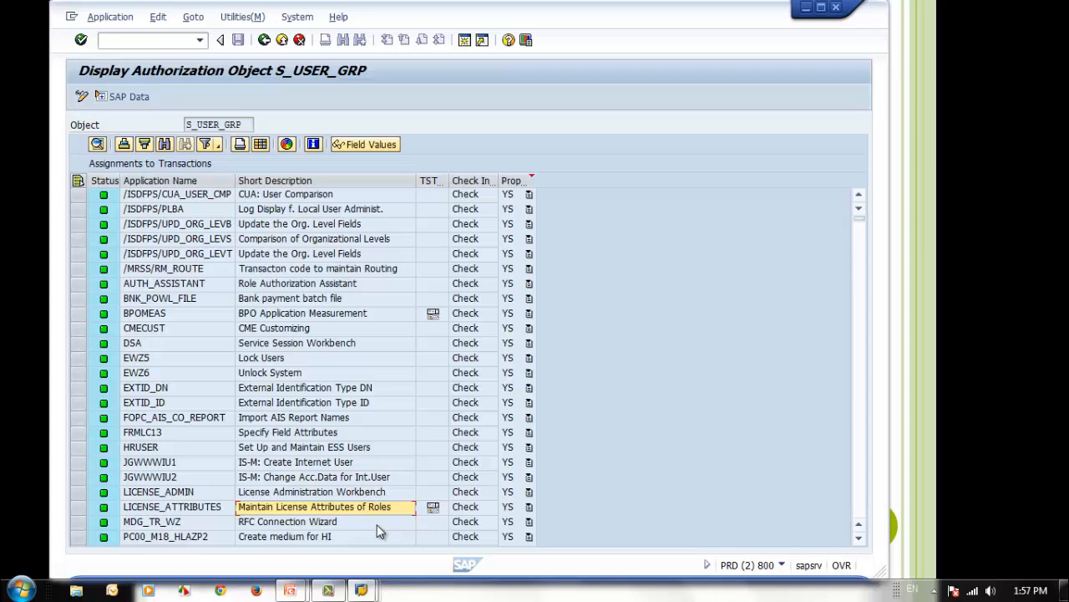
pyautogui.scroll(-15, 376, 531)
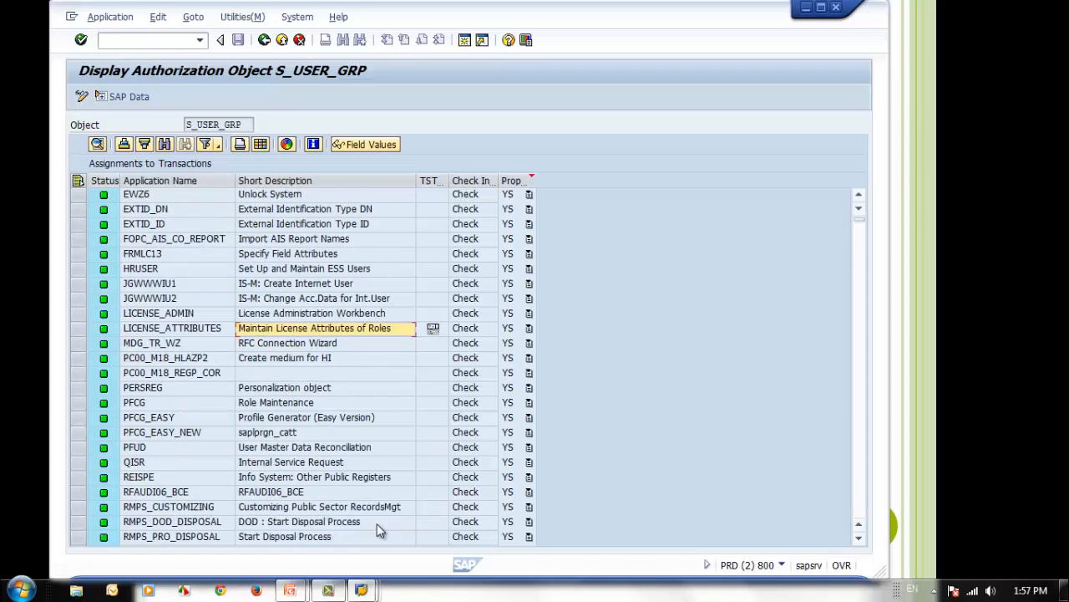
pyautogui.scroll(-2, 378, 526)
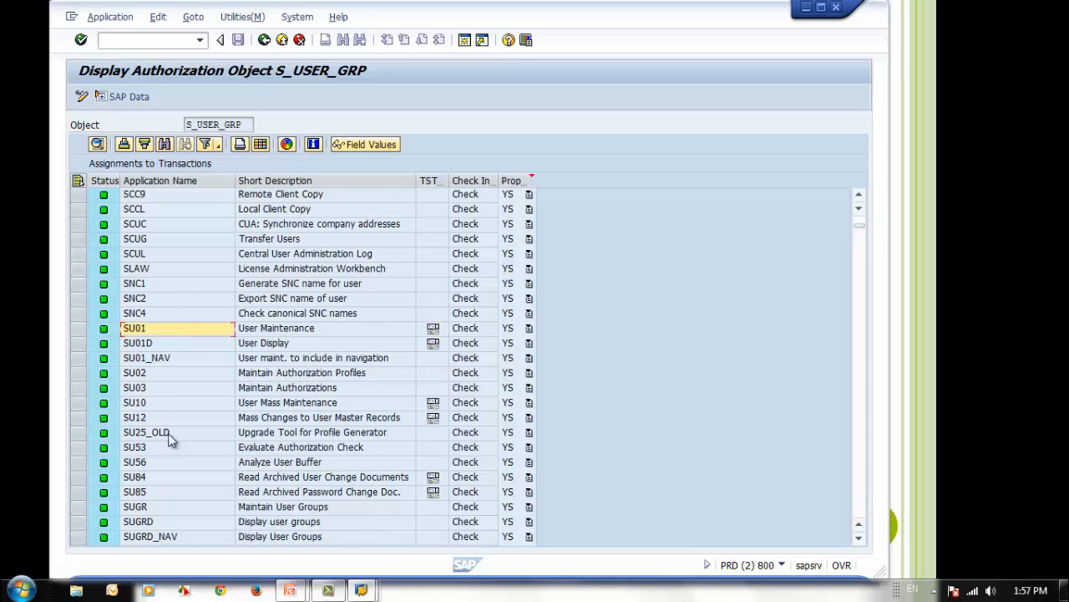
pyautogui.click(162, 343)
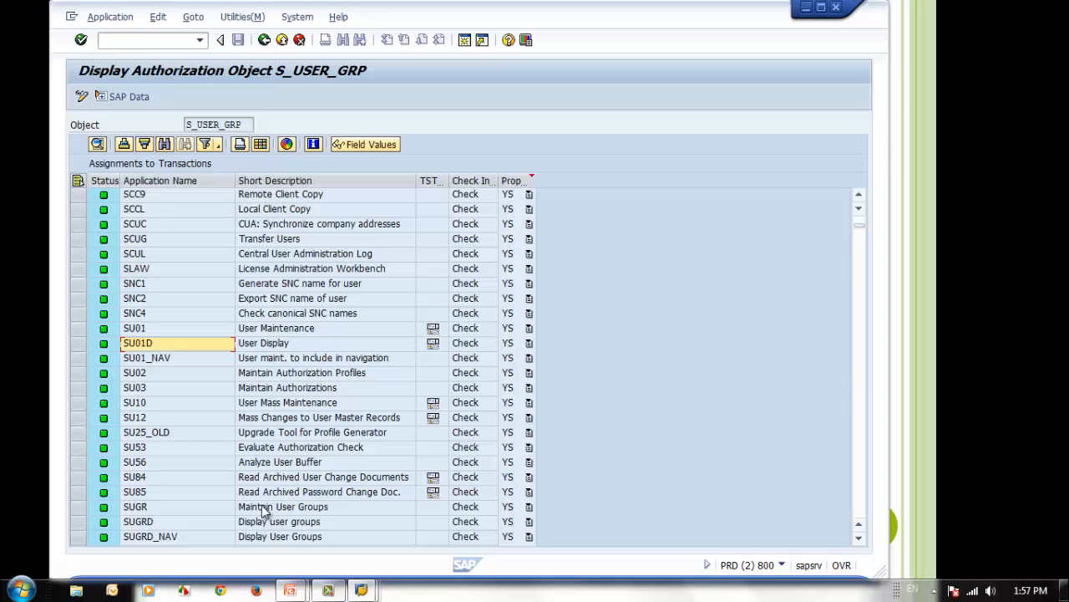
pyautogui.click(152, 389)
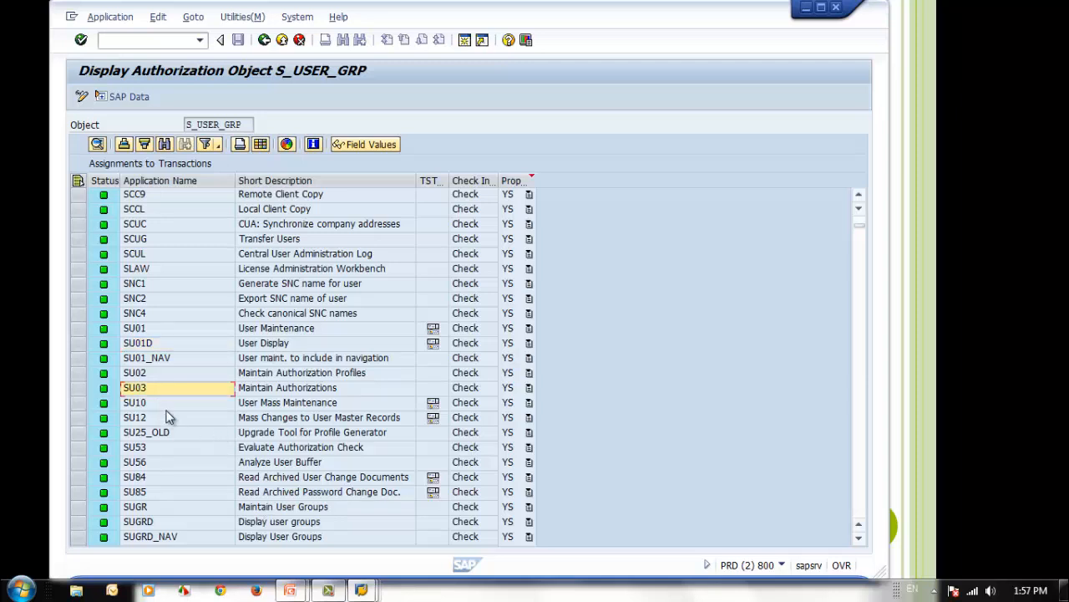
pyautogui.click(153, 345)
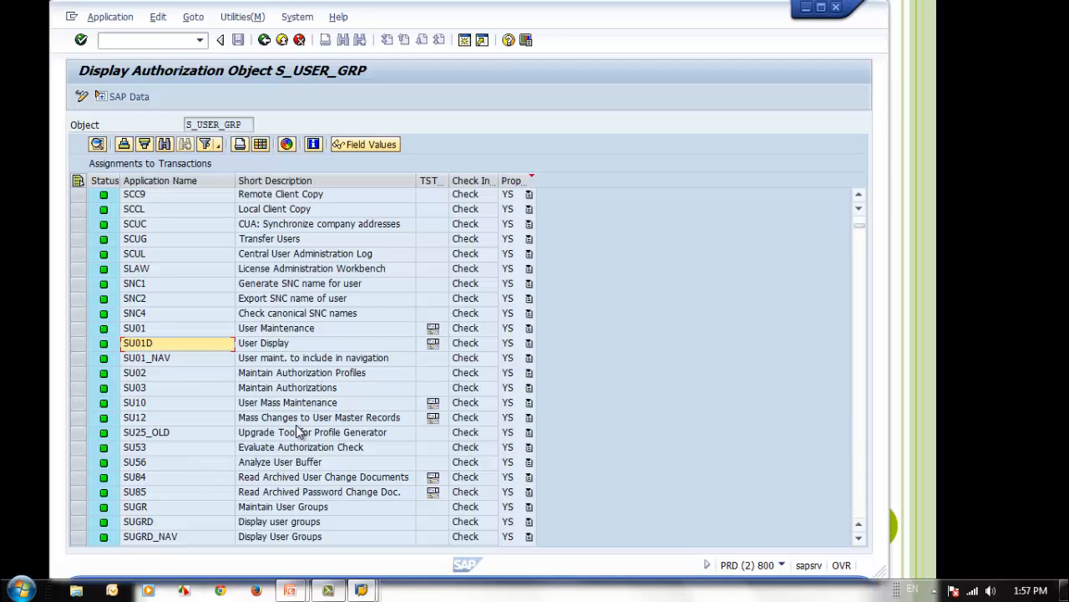
pyautogui.click(171, 404)
pyautogui.click(173, 418)
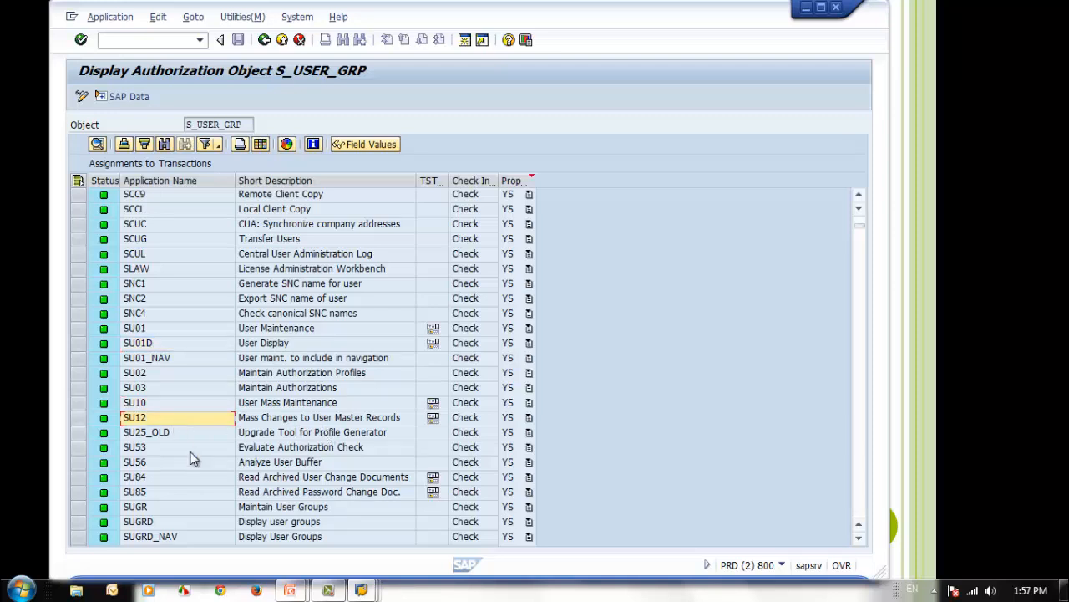
pyautogui.scroll(3, 200, 473)
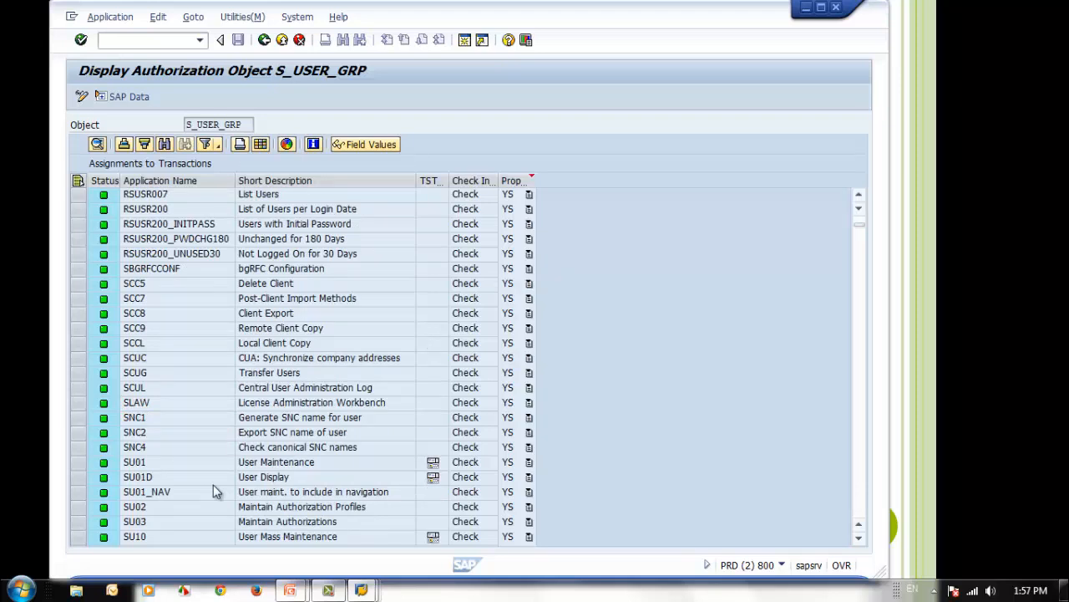
# Read the documentation of authorization object S_USER_GRP, covering its checked transactions, defined fields and possible activity values.
pyautogui.click(315, 147)
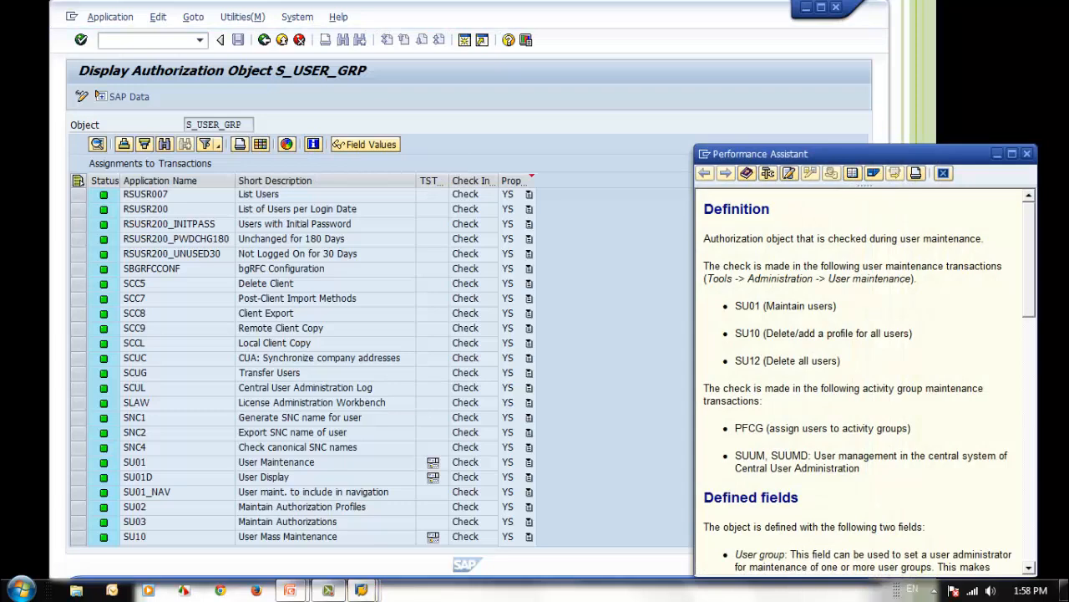
pyautogui.click(1029, 405)
pyautogui.moveTo(1029, 406); pyautogui.dragTo(1015, 473)
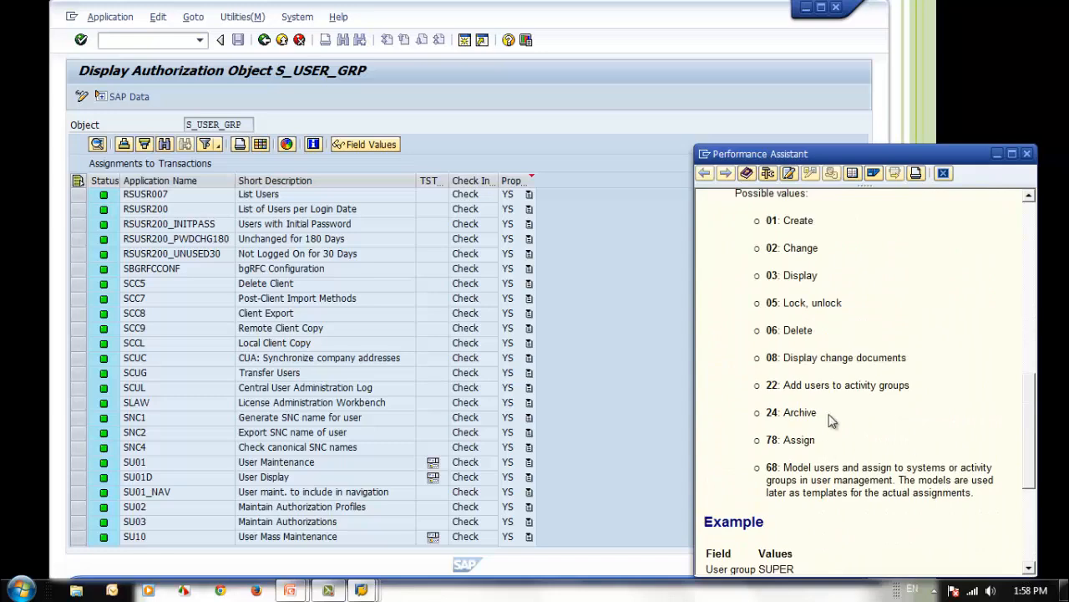
pyautogui.scroll(3, 910, 435)
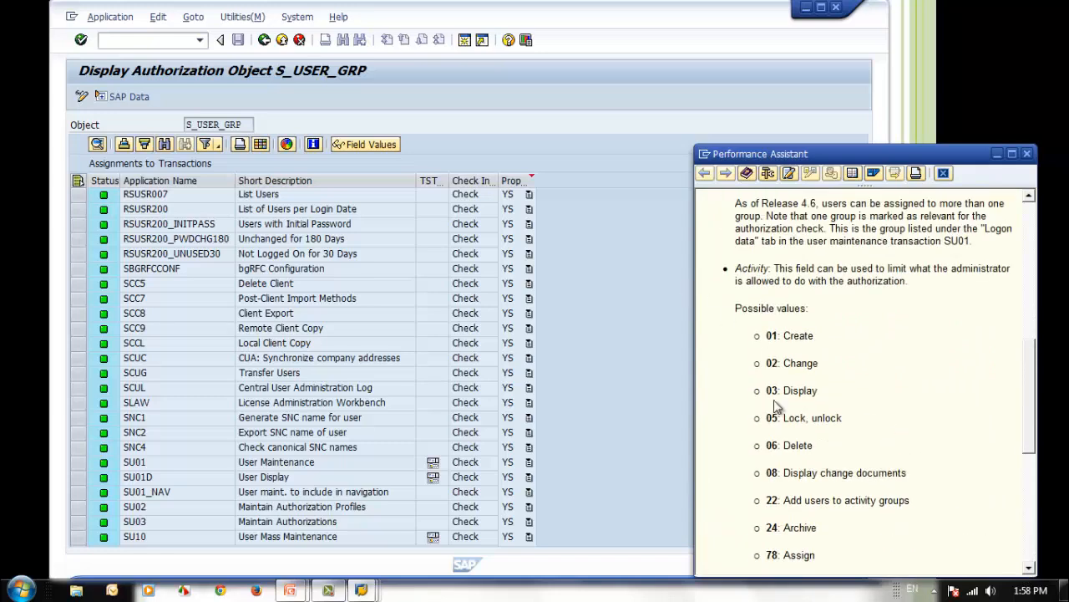
pyautogui.scroll(10, 942, 375)
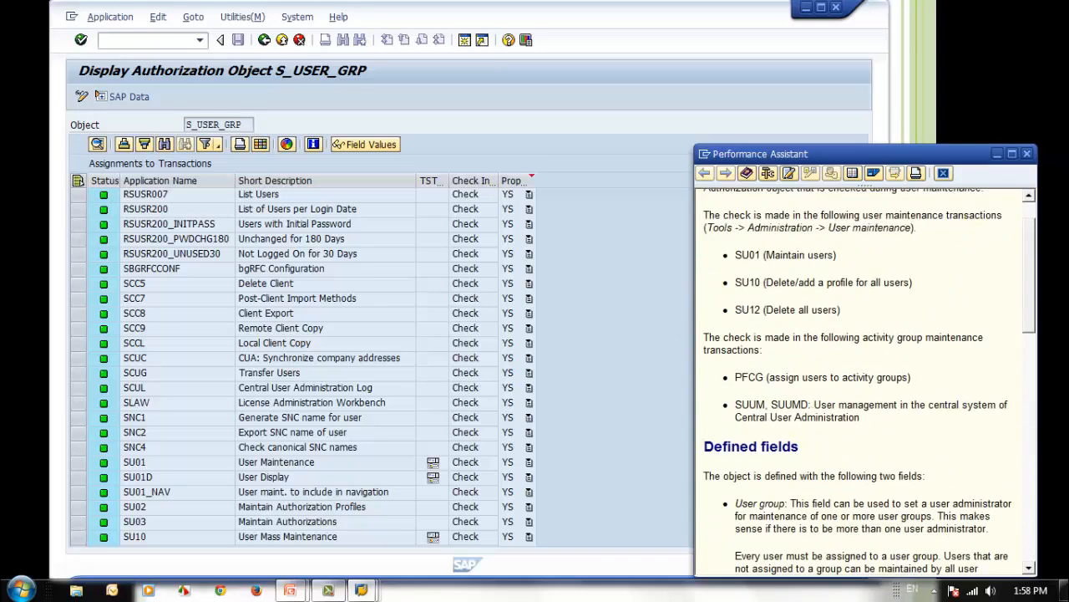
pyautogui.click(1027, 153)
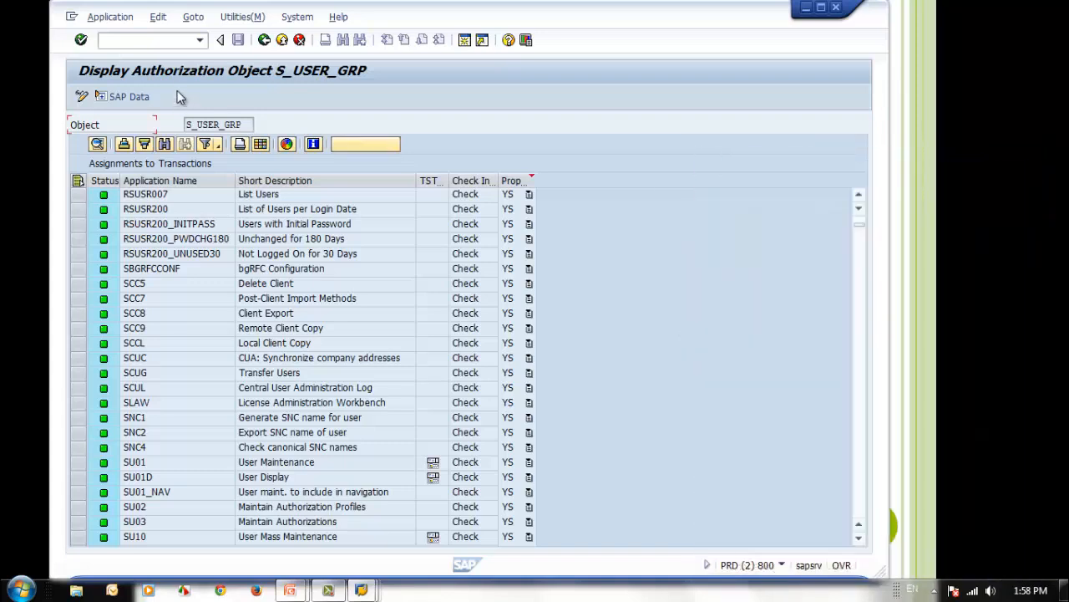
# Leave the S_USER_GRP assignments, restart transaction SU24 from SAP Easy Access and show its selection by authorization object.
pyautogui.click(264, 40)
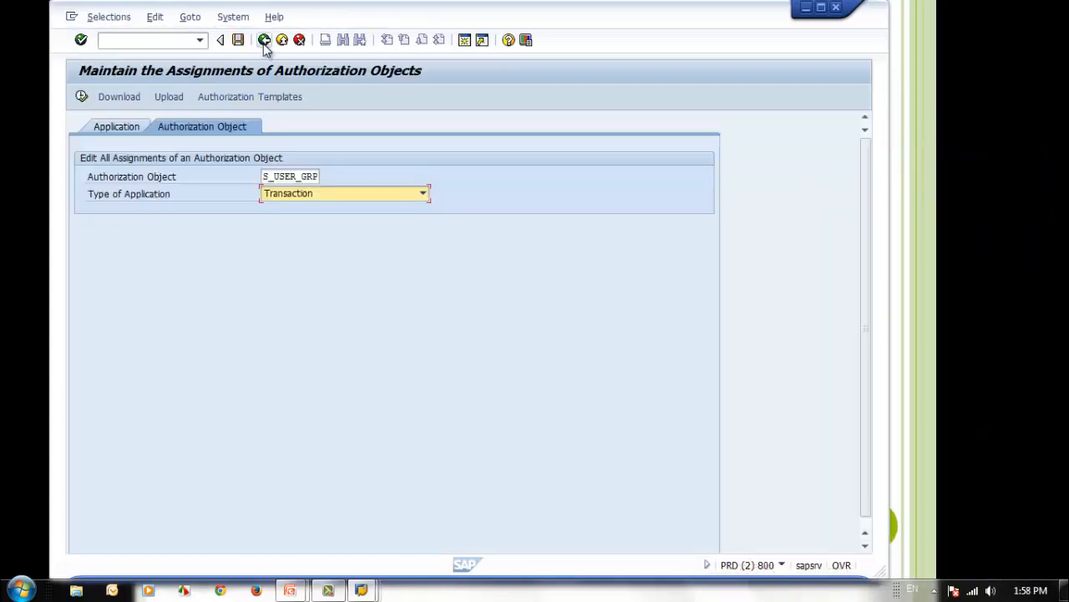
pyautogui.click(265, 40)
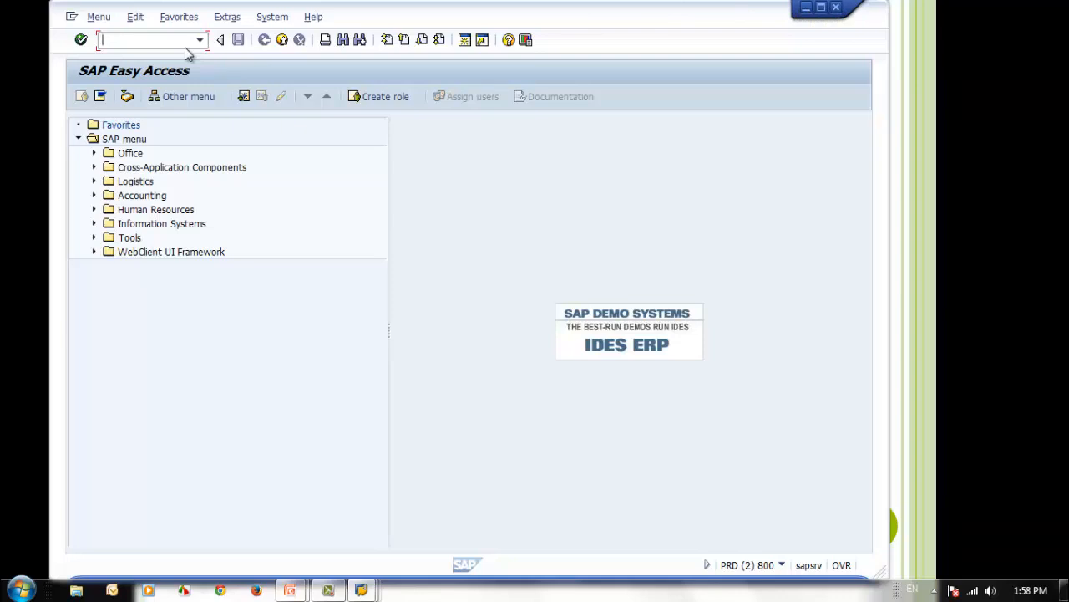
pyautogui.write('su24')
pyautogui.press('Return')
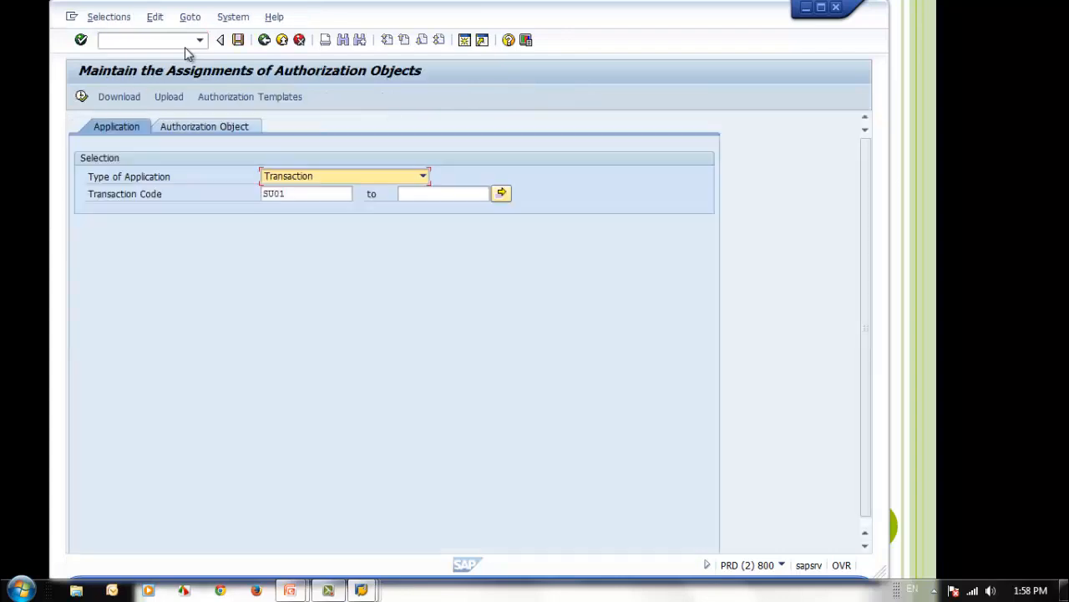
pyautogui.click(300, 195)
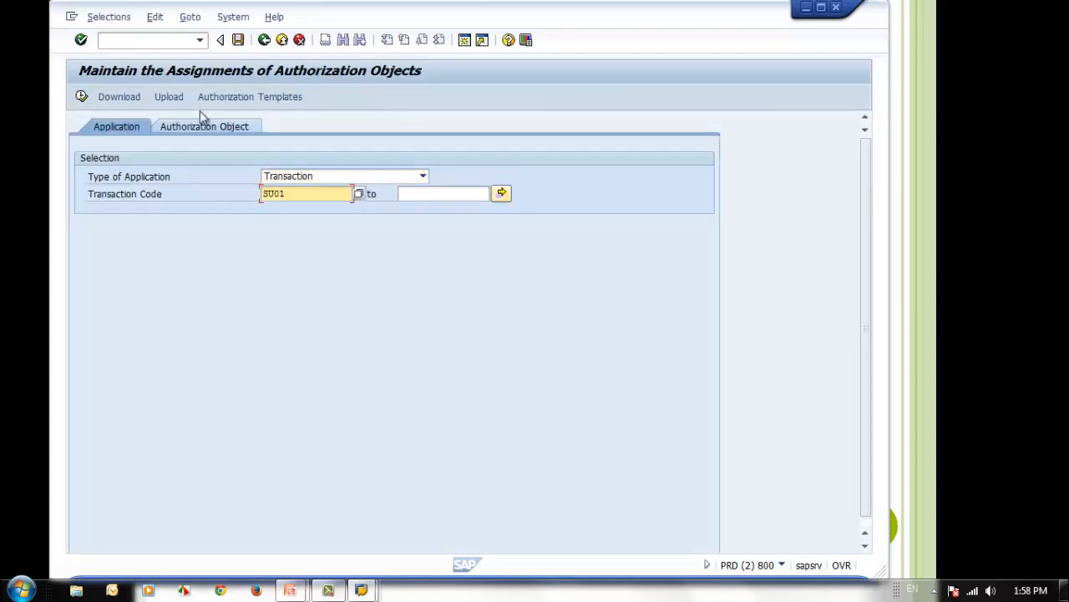
pyautogui.click(216, 130)
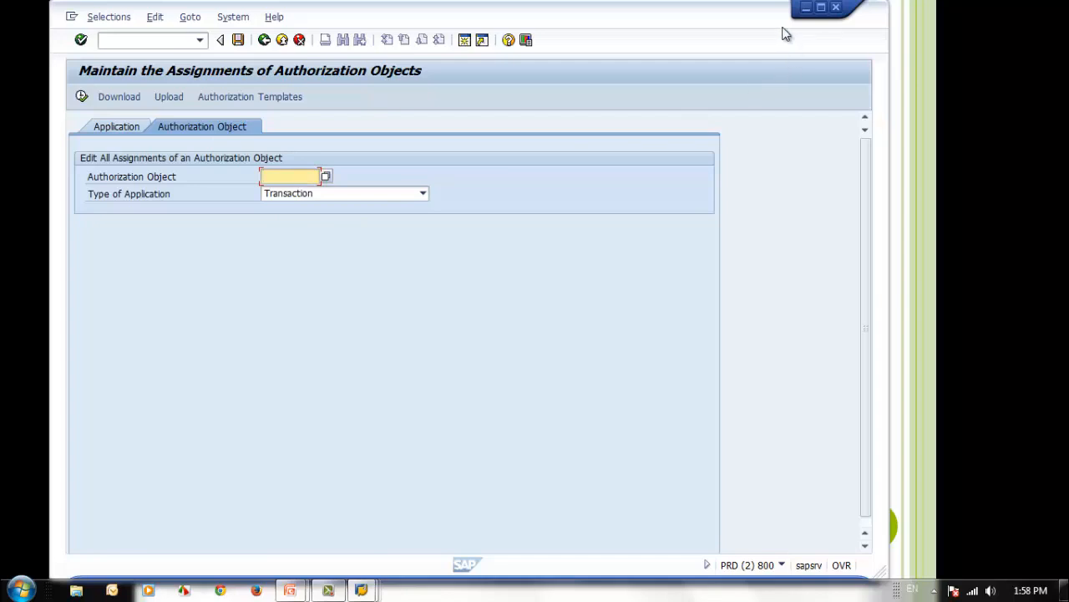
# Switch to the slide show and advance to the slide on the SAP default check.
pyautogui.click(806, 8)
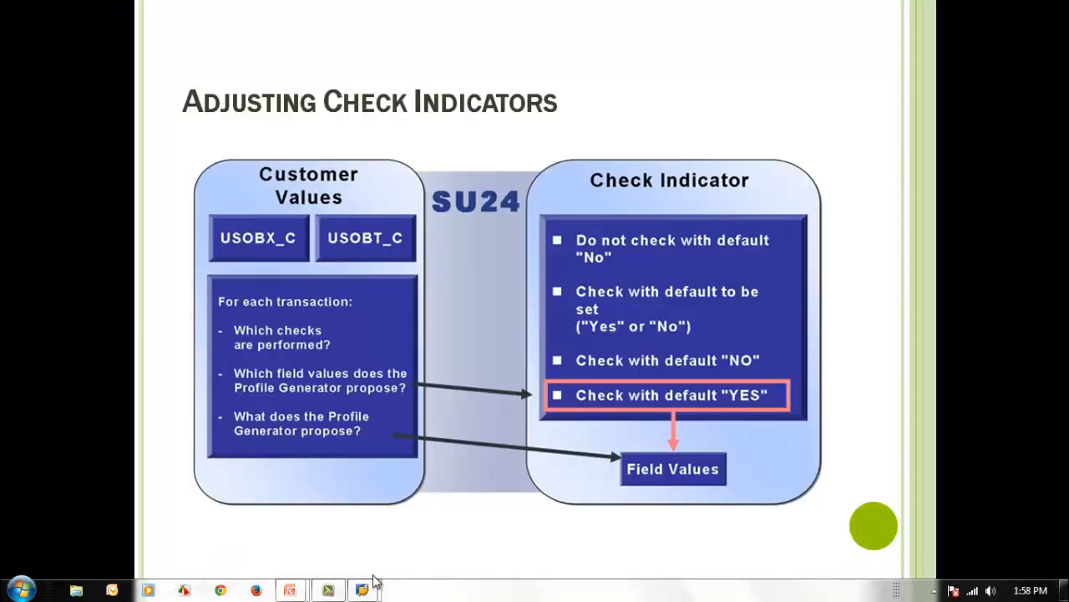
pyautogui.click(548, 551)
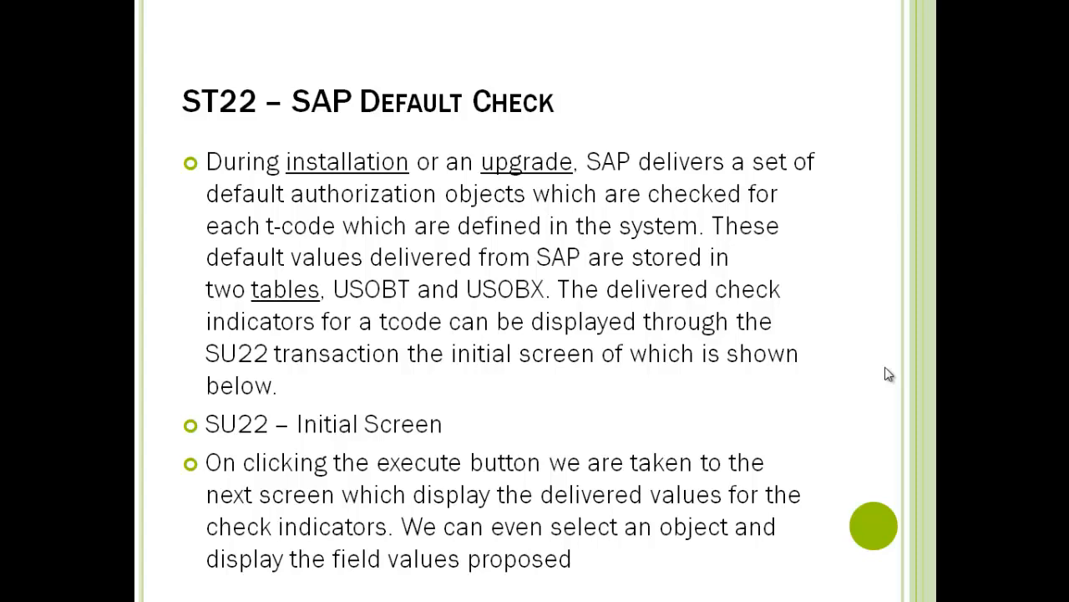
# Switch back to SAP and start transaction SU22 in place of the current one.
pyautogui.hotkey('alt', 'Tab')
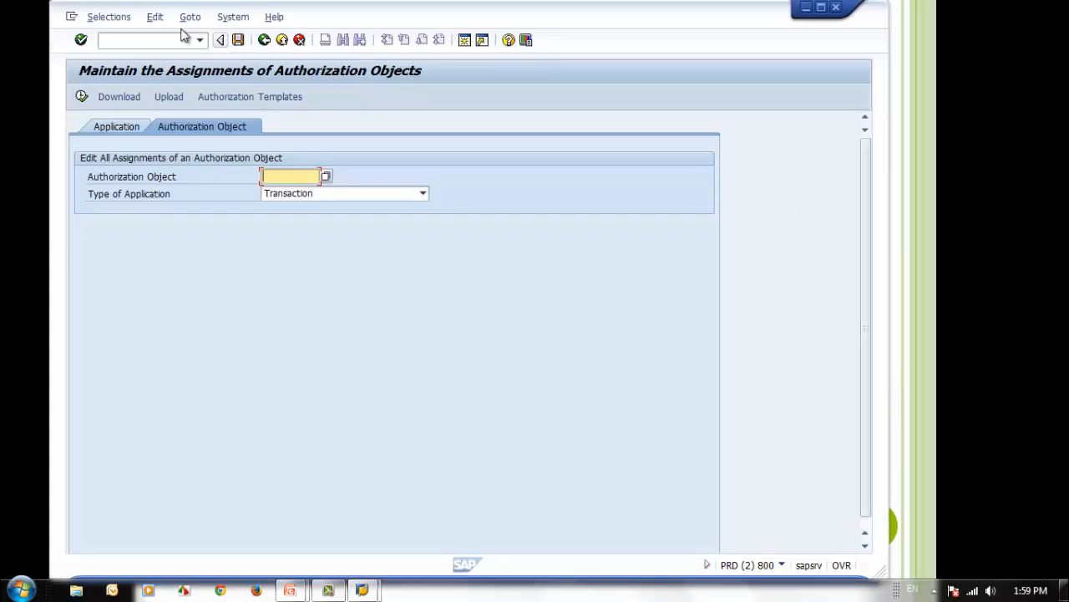
pyautogui.click(156, 40)
pyautogui.write('/nsu22')
pyautogui.press('Return')
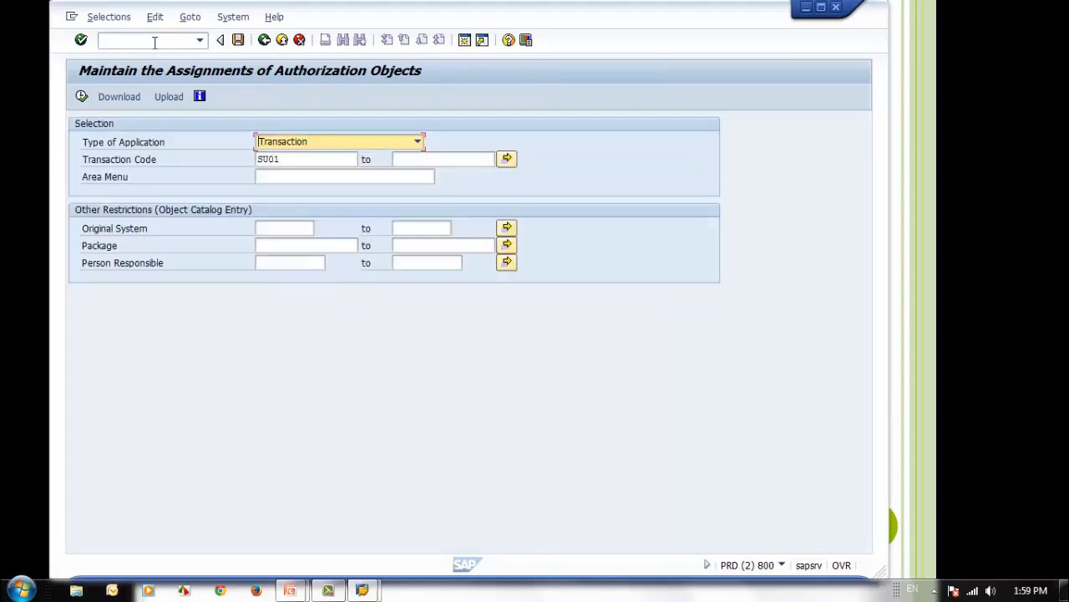
# Display the SAP-delivered authorization object assignments for transaction code SU01.
pyautogui.click(361, 178)
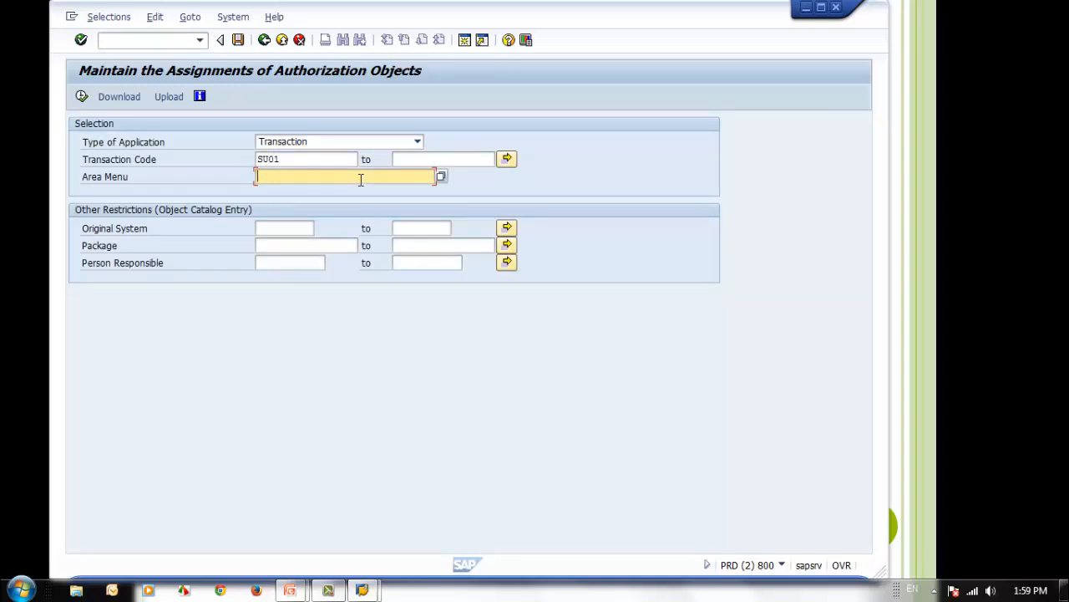
pyautogui.click(328, 160)
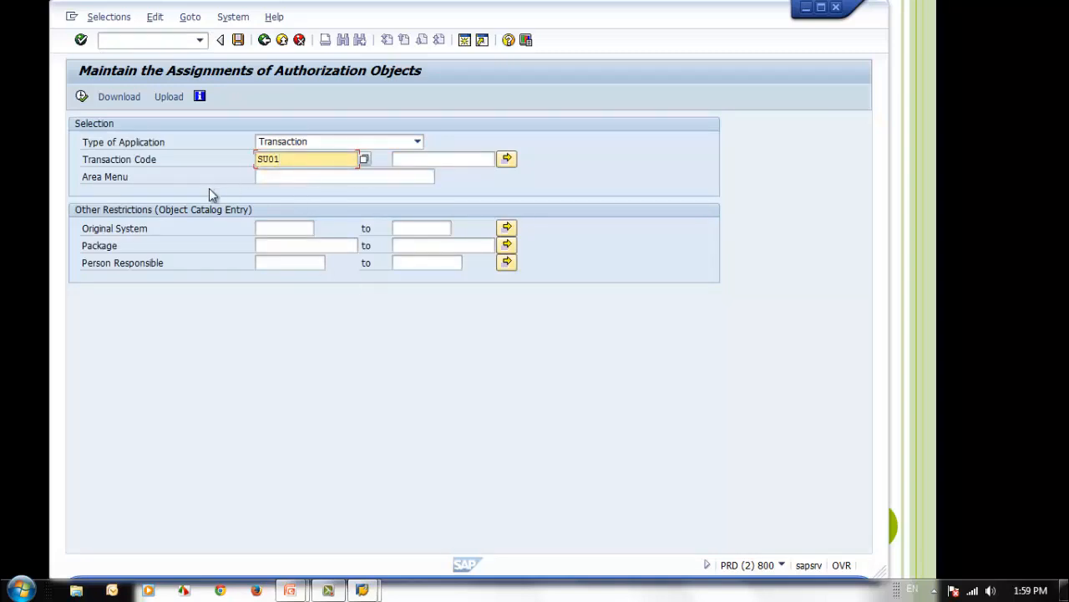
pyautogui.click(81, 96)
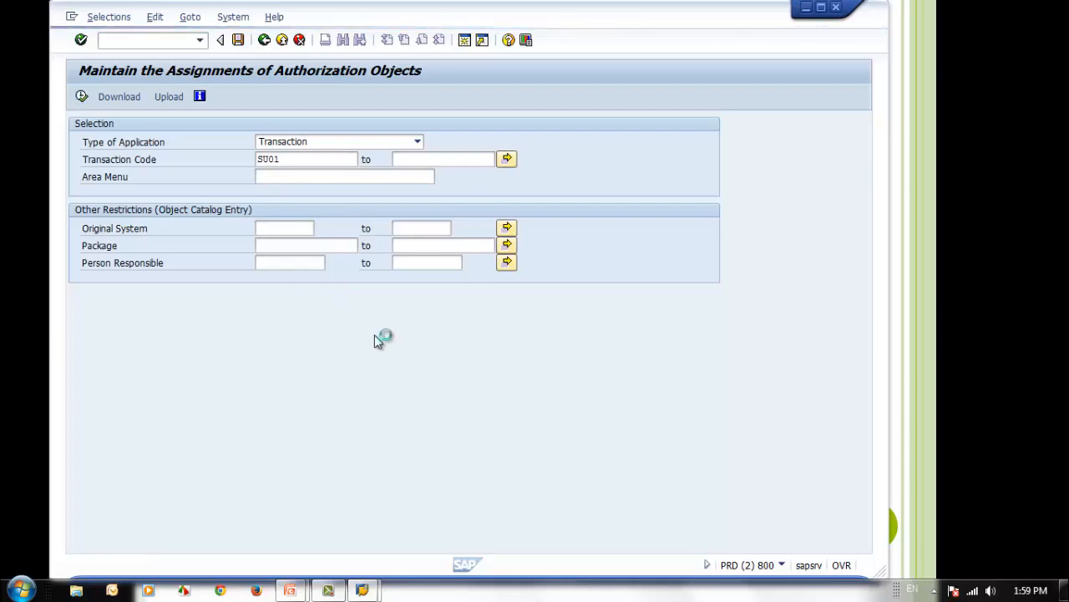
# Review SU01's delivered authorization objects, check indicators and proposals in full, and return to the slide show.
pyautogui.scroll(-10, 782, 409)
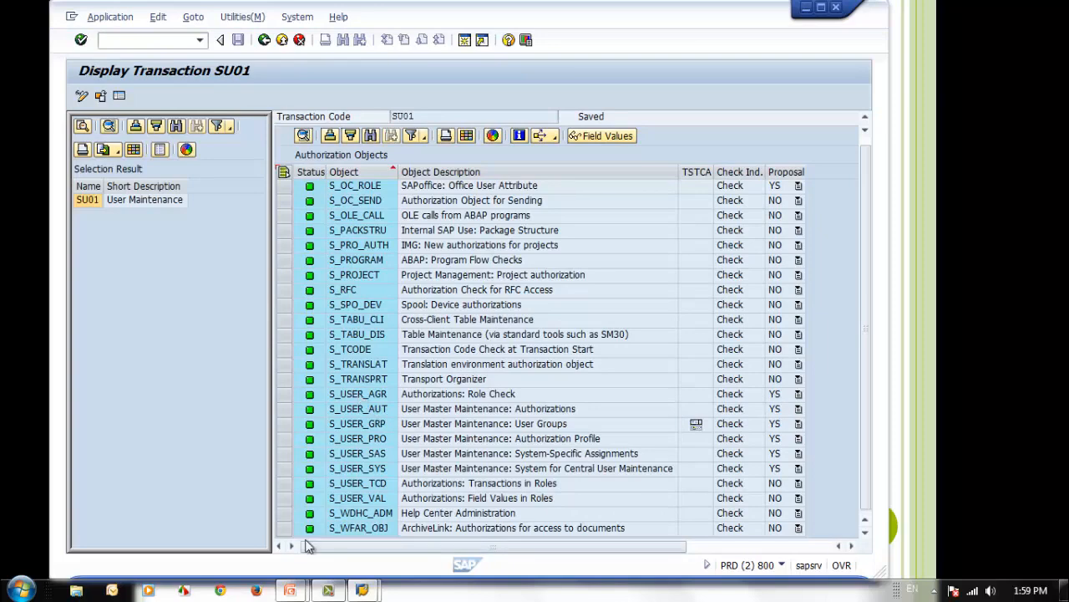
pyautogui.scroll(10, 355, 434)
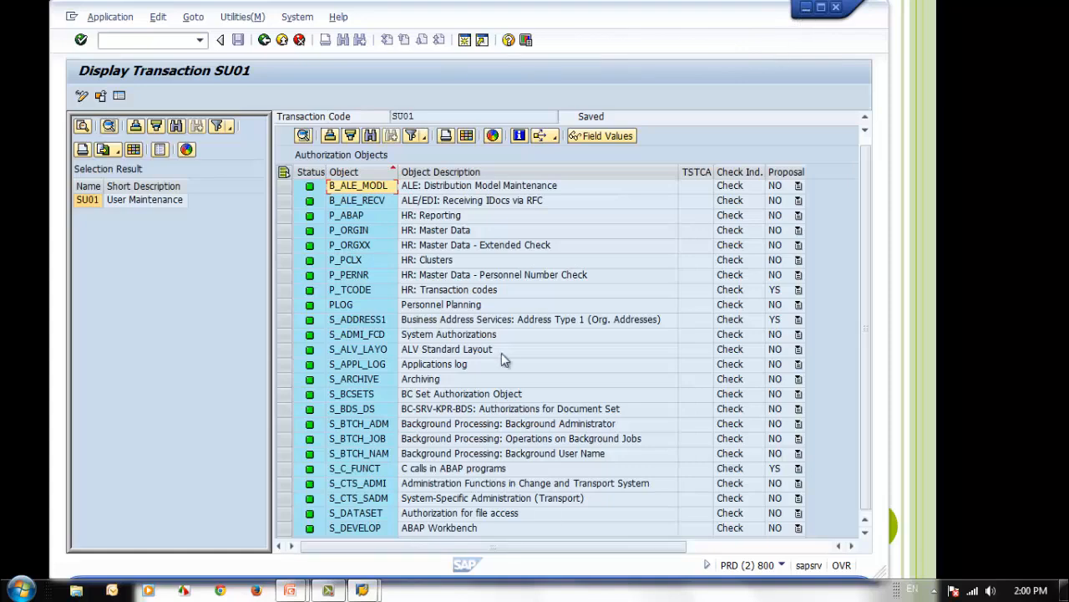
pyautogui.scroll(-10, 476, 348)
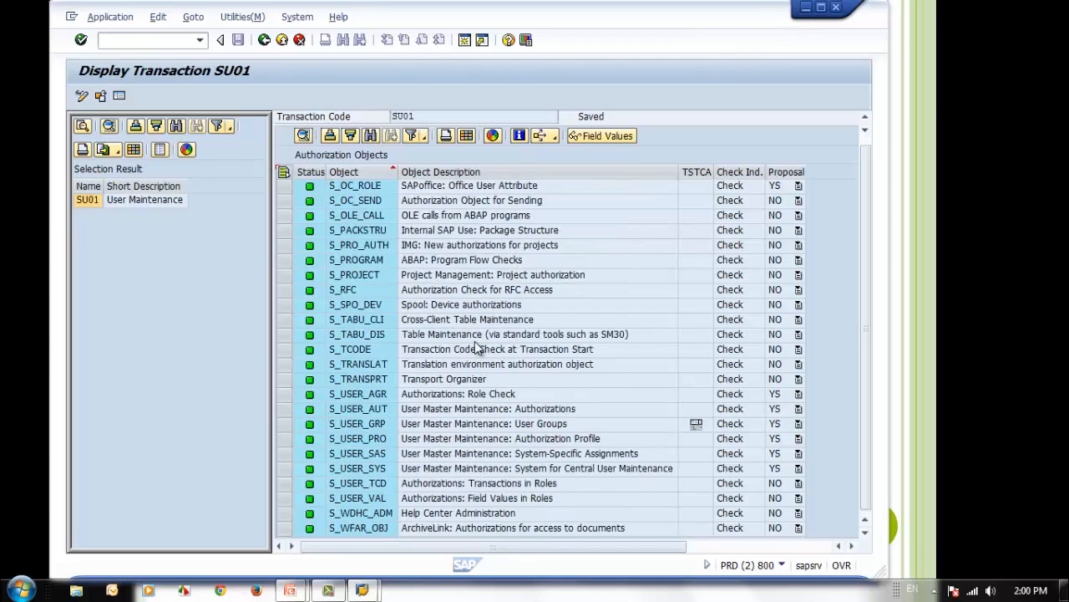
pyautogui.scroll(10, 476, 349)
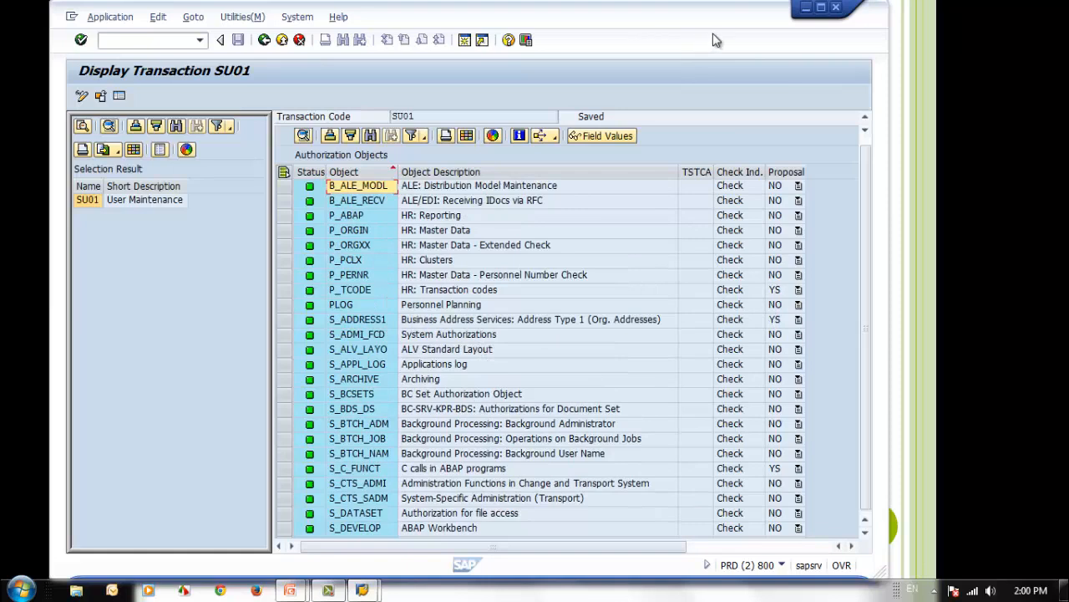
pyautogui.click(810, 9)
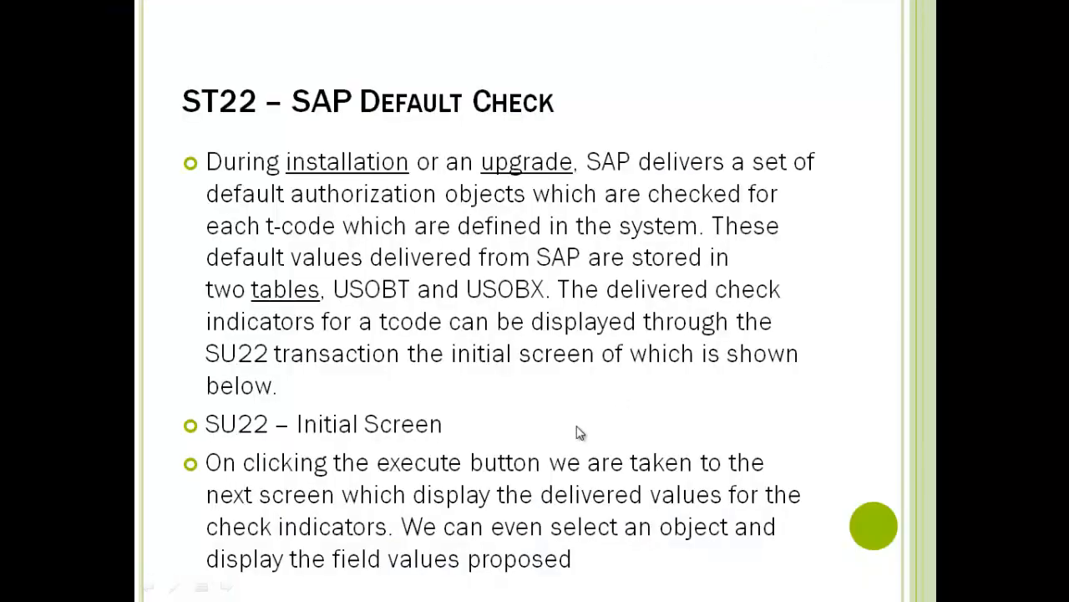